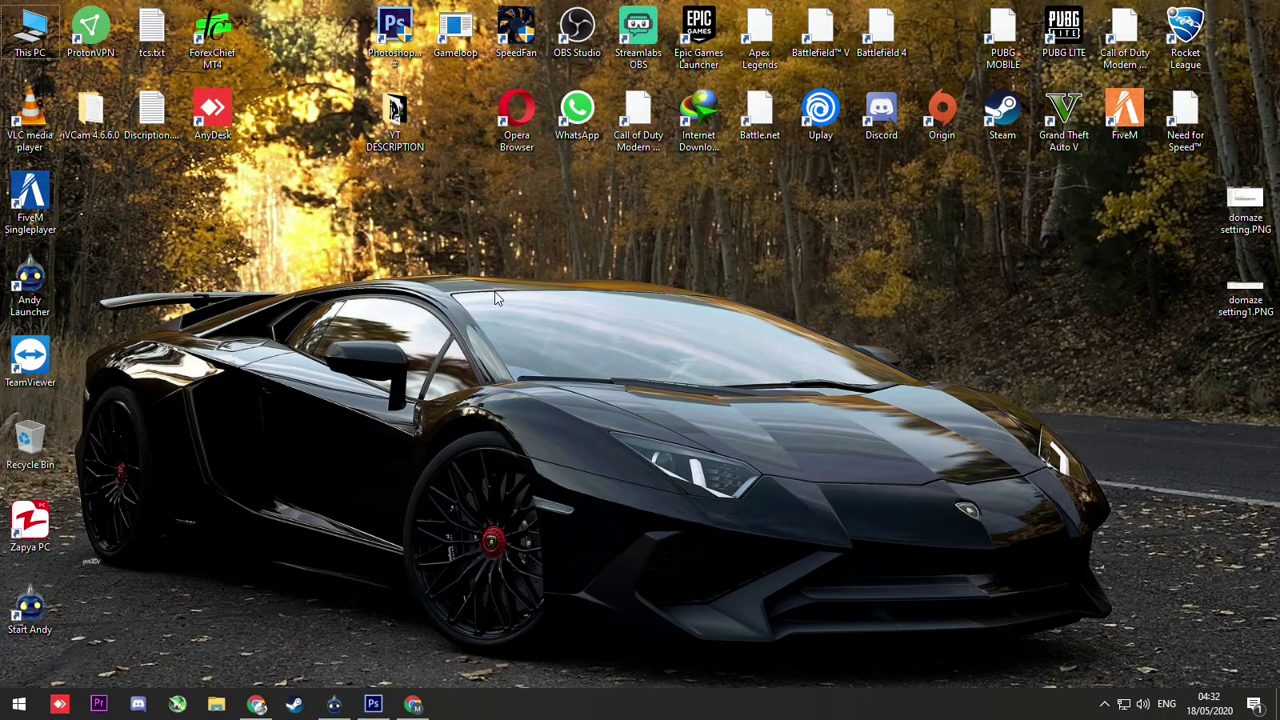
- Hide all the icons on the desktop
{"action": "right_click", "coordinate": [436, 236]}
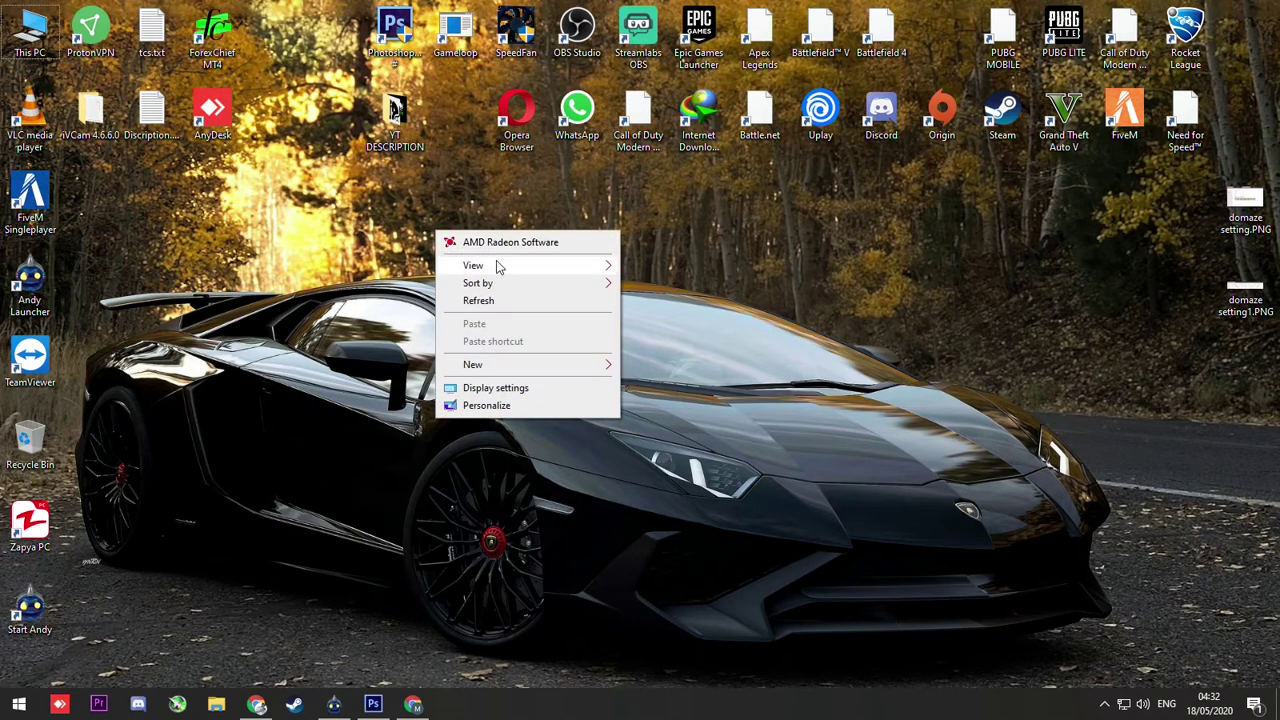
{"action": "mouse_move", "coordinate": [533, 270]}
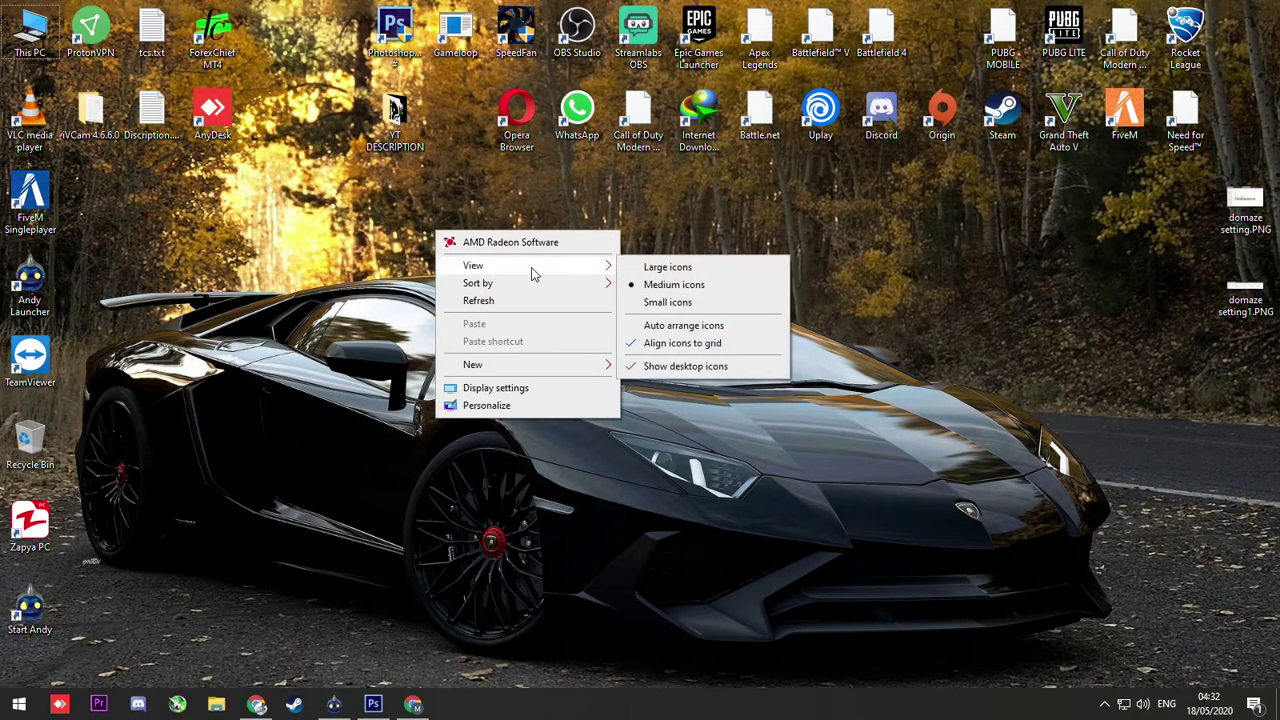
{"action": "left_click", "coordinate": [668, 368]}
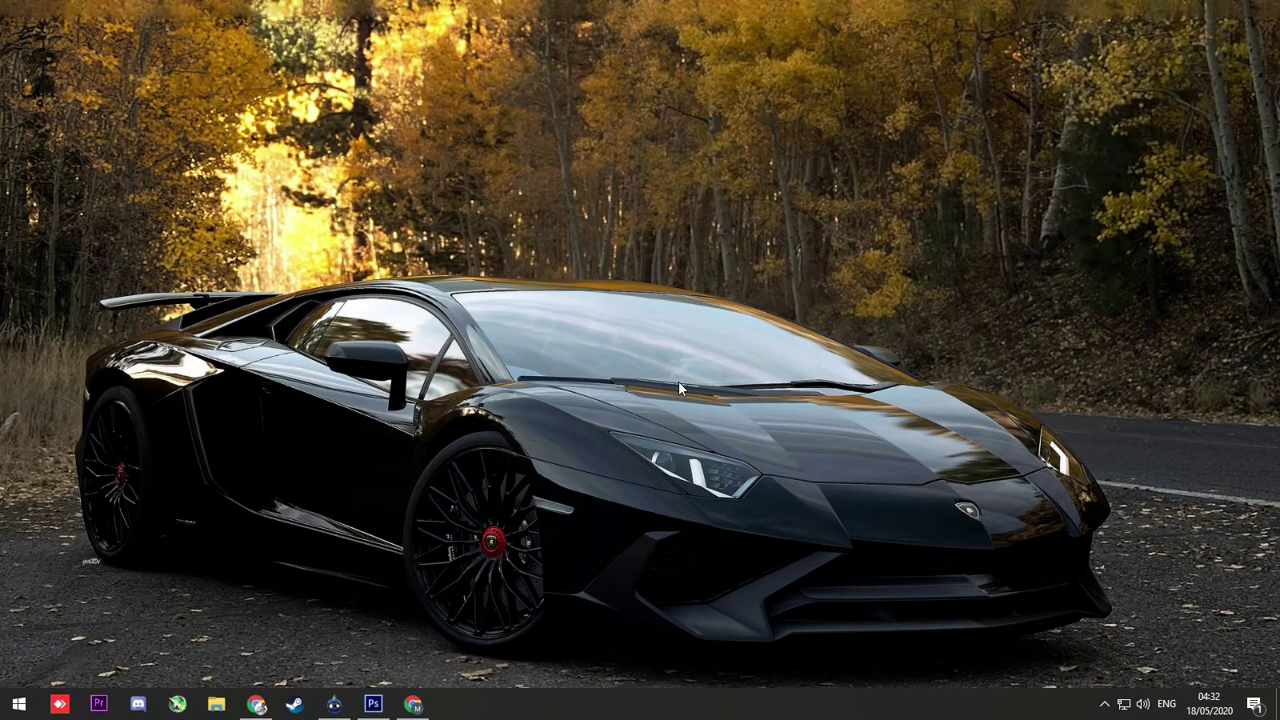
- Turn on automatic hiding of the taskbar in desktop mode and close the settings
{"action": "right_click", "coordinate": [758, 706]}
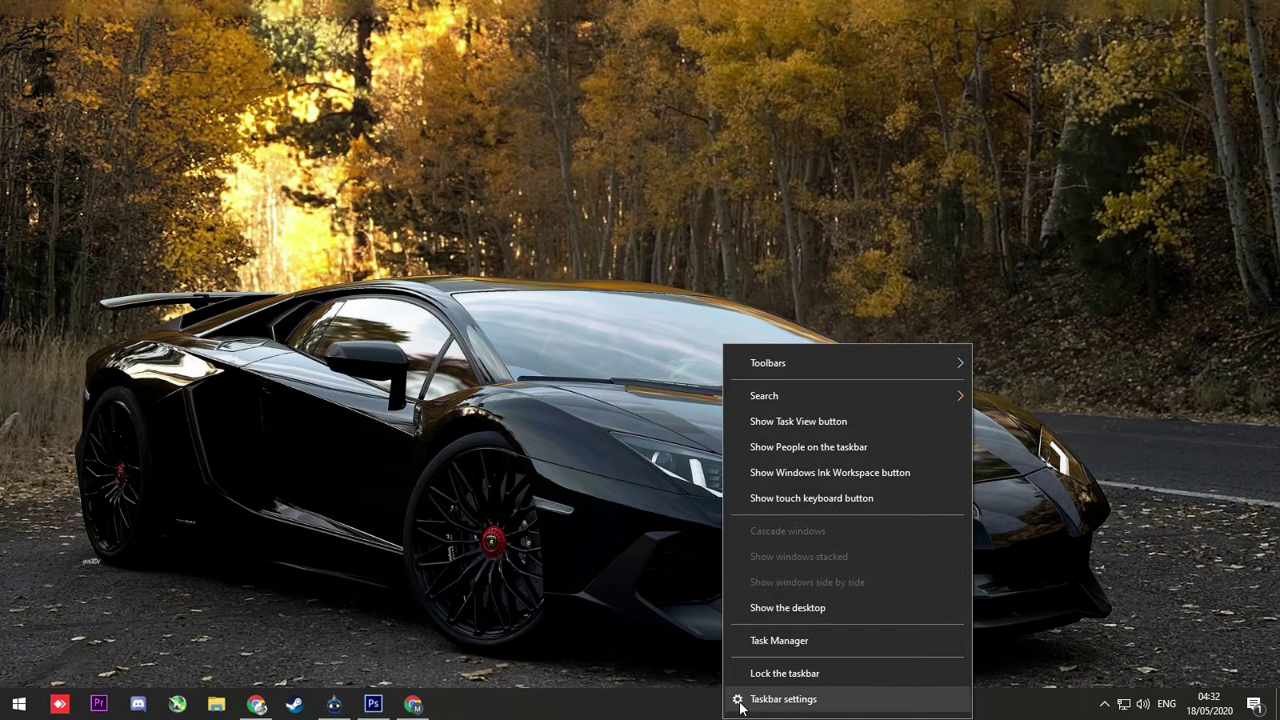
{"action": "right_click", "coordinate": [573, 706]}
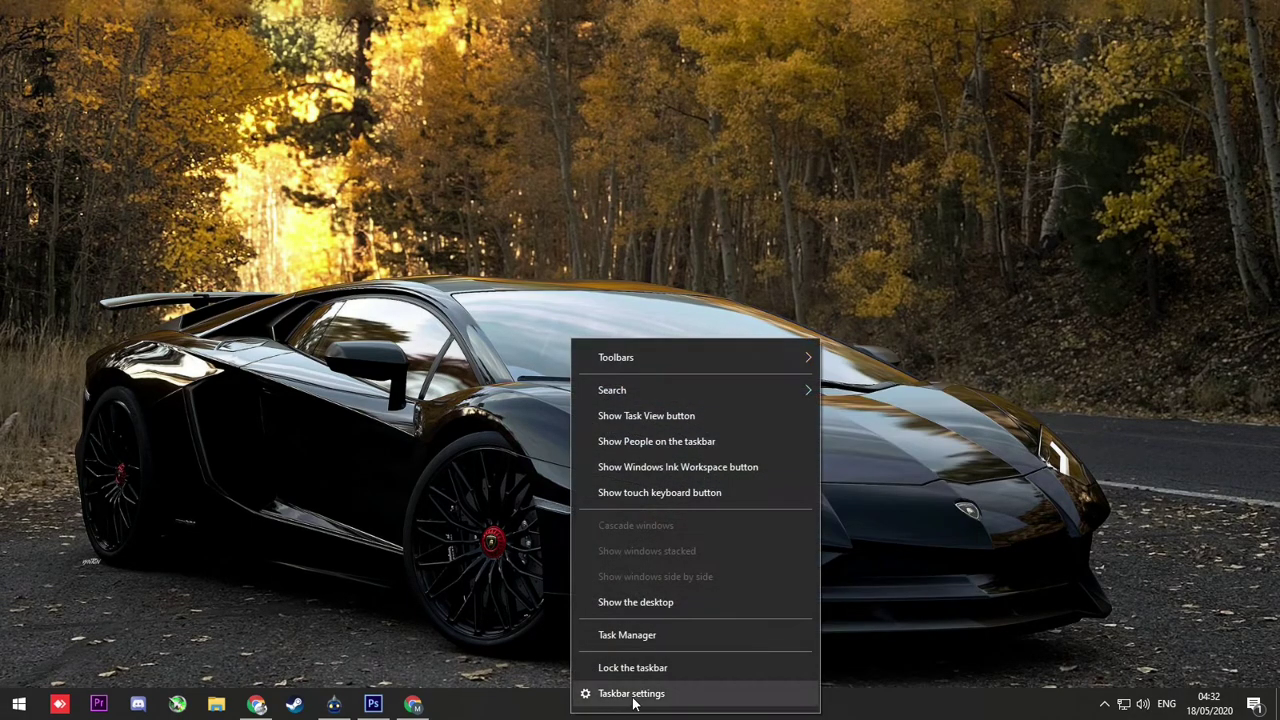
{"action": "left_click", "coordinate": [612, 703]}
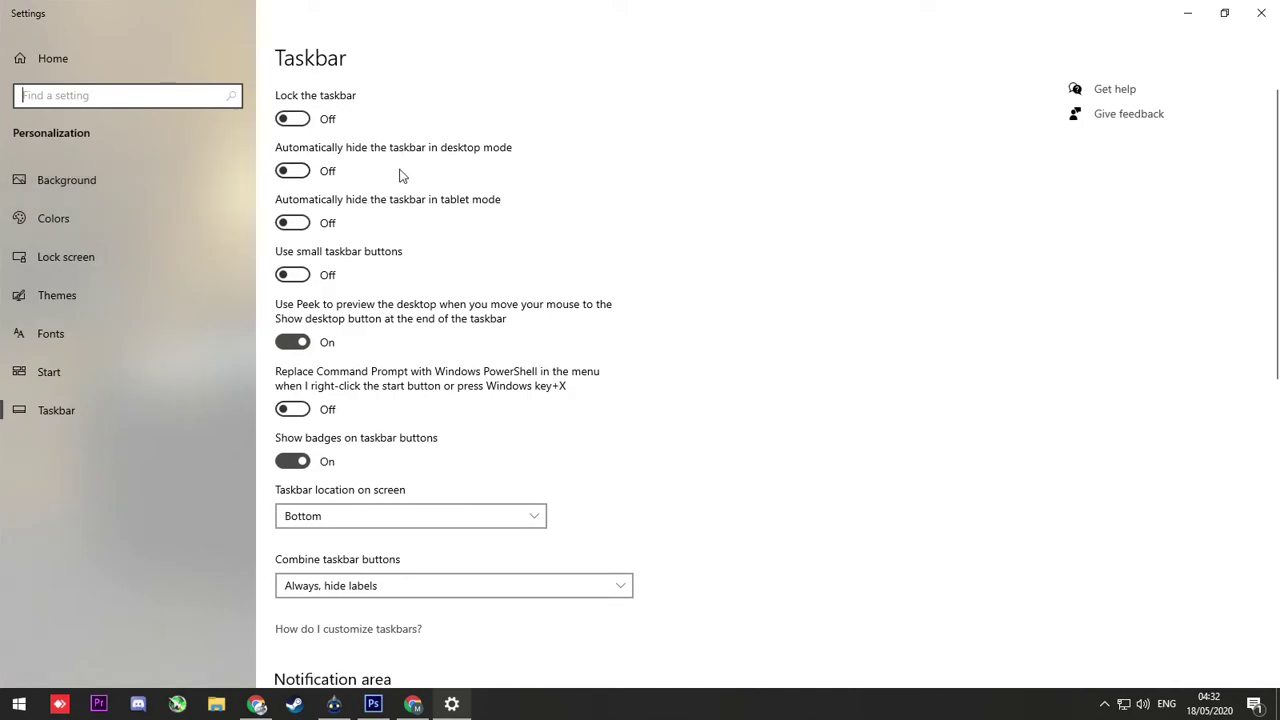
{"action": "left_click", "coordinate": [288, 171]}
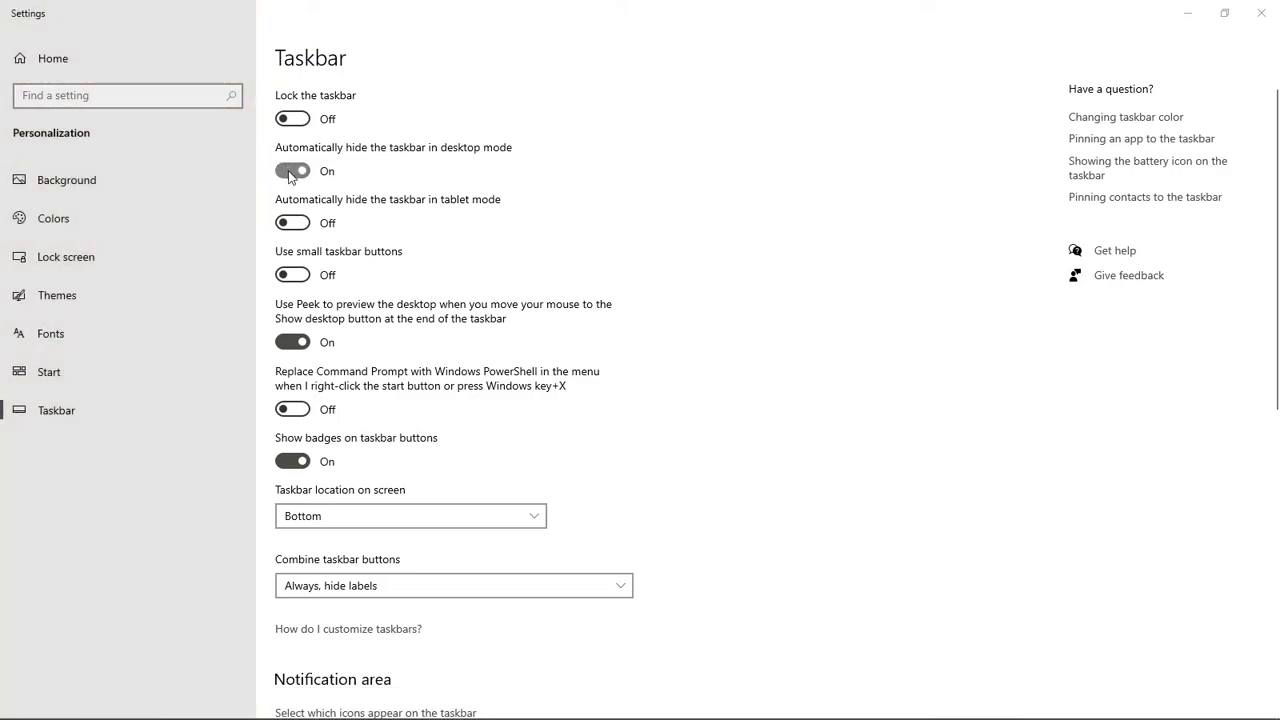
{"action": "left_click", "coordinate": [1272, 8]}
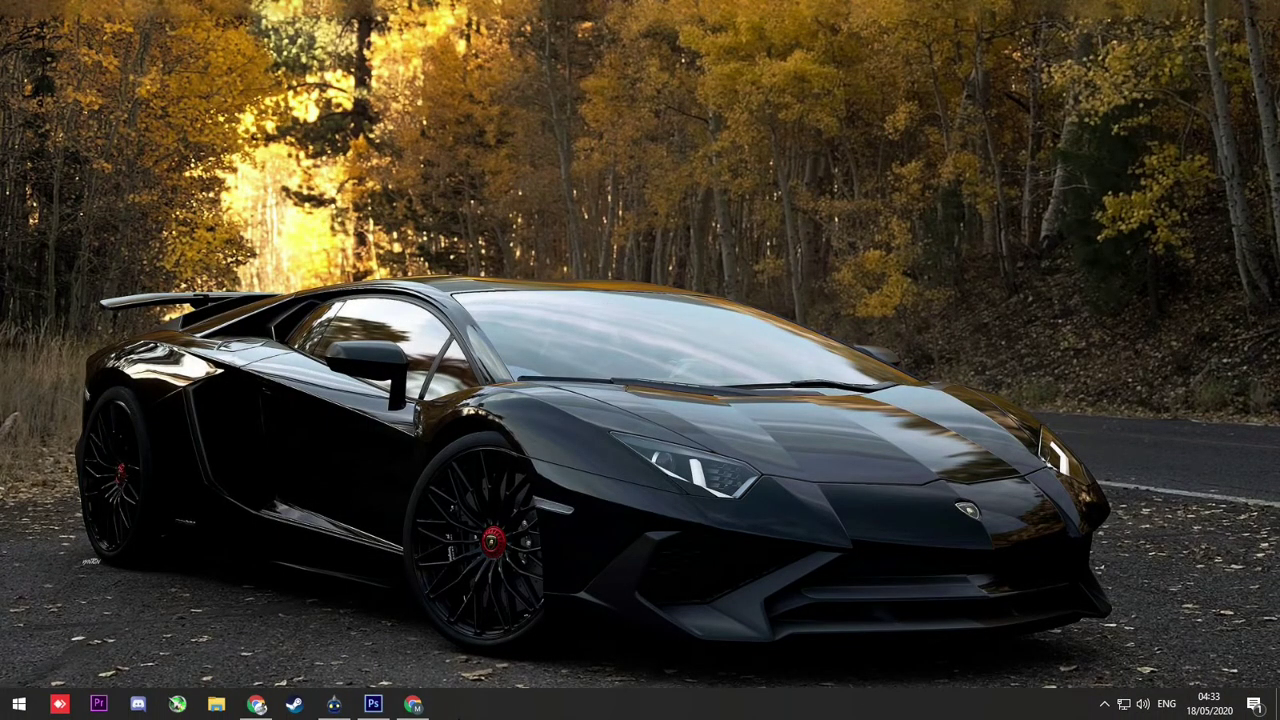
{"action": "left_click", "coordinate": [216, 704]}
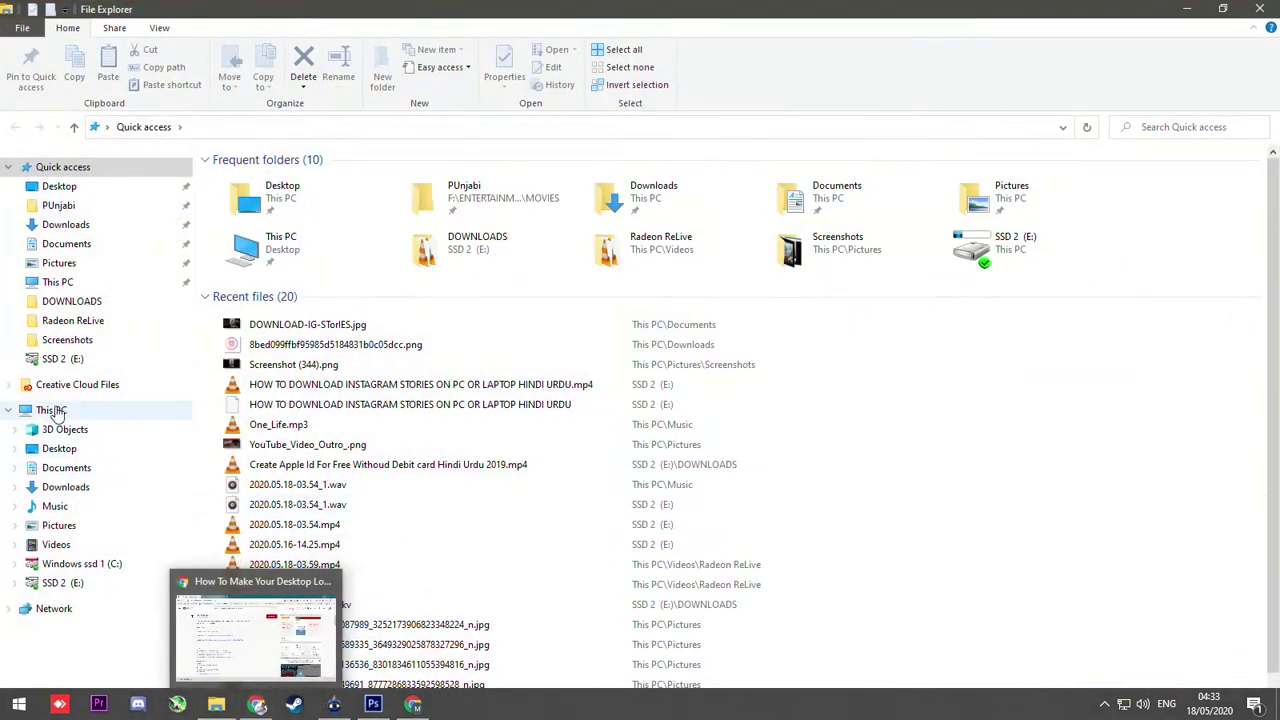
{"action": "left_click", "coordinate": [60, 224]}
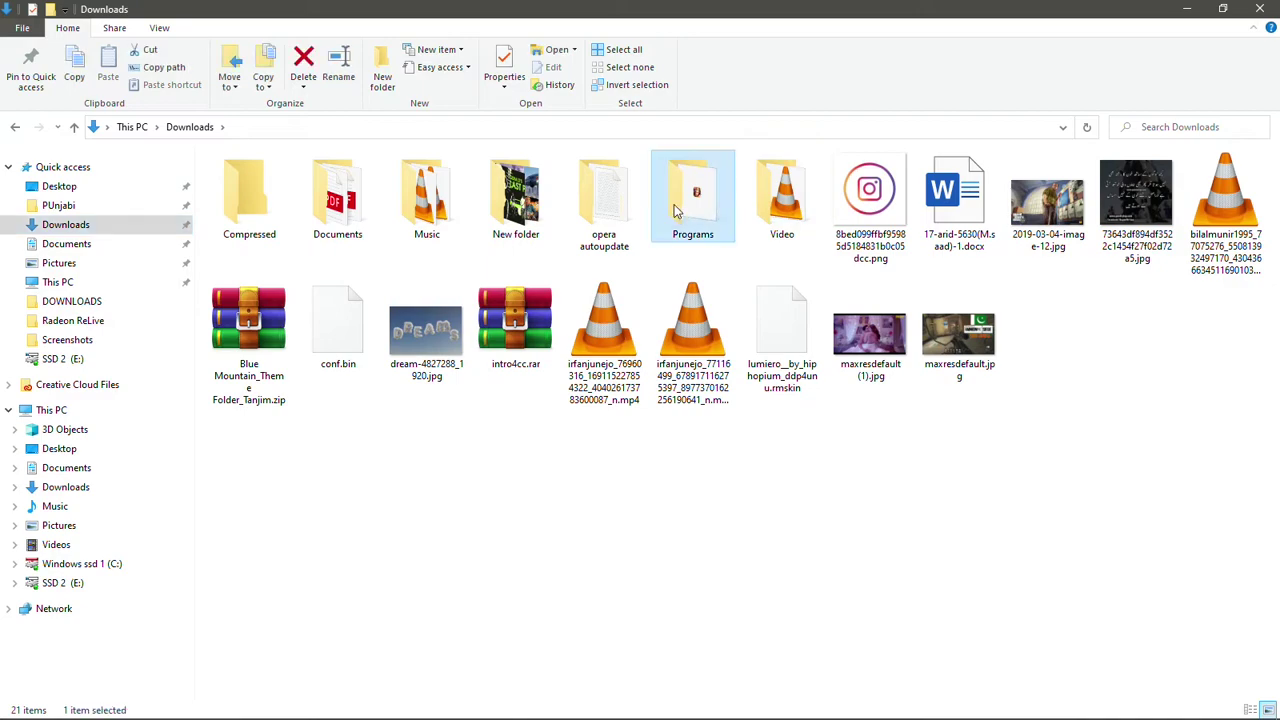
{"action": "double_click", "coordinate": [693, 200]}
{"action": "left_click", "coordinate": [15, 128]}
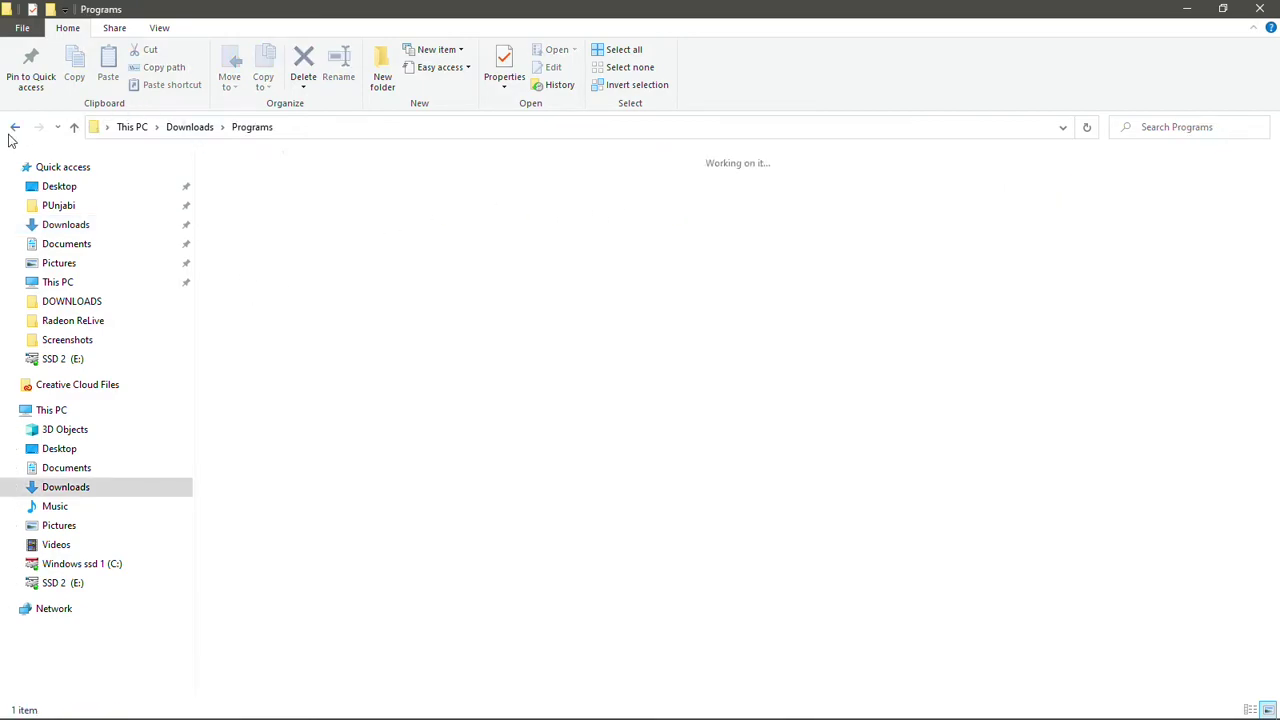
{"action": "left_click", "coordinate": [1187, 9]}
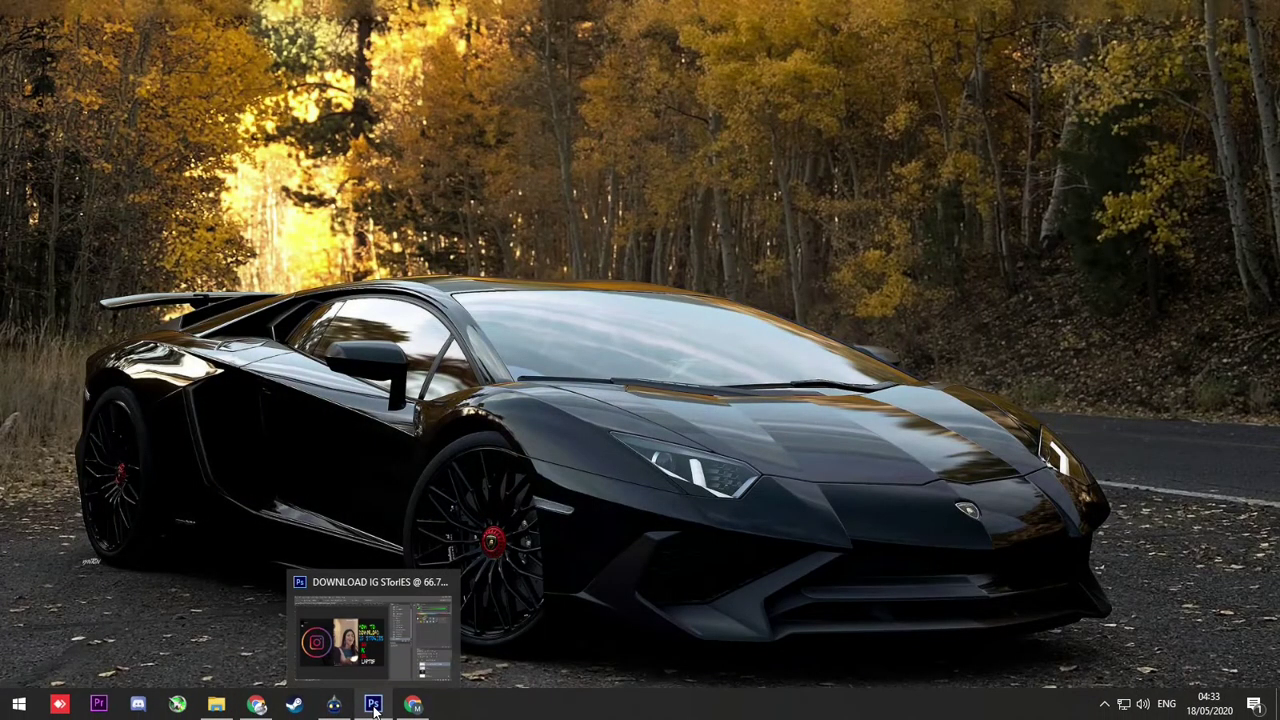
- Switch to Chrome and search Google for RAINMETER
{"action": "left_click", "coordinate": [413, 704]}
{"action": "left_click", "coordinate": [214, 14]}
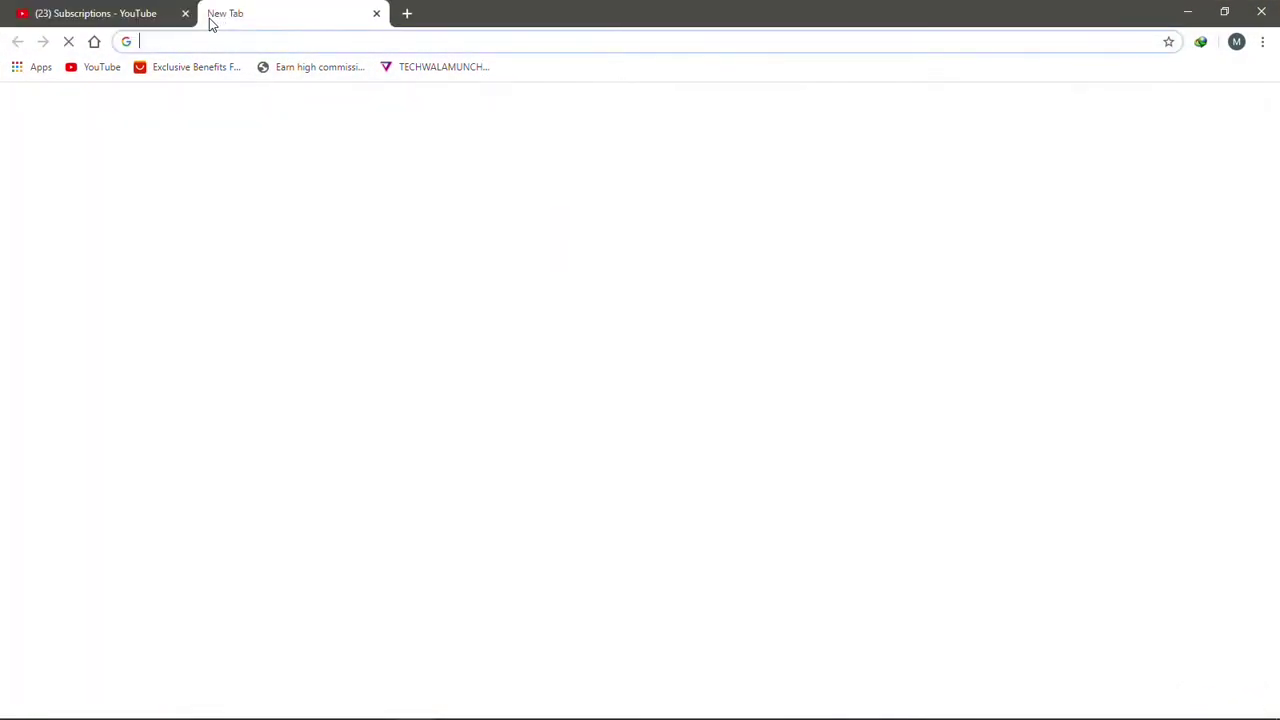
{"action": "type", "text": "RAIN"}
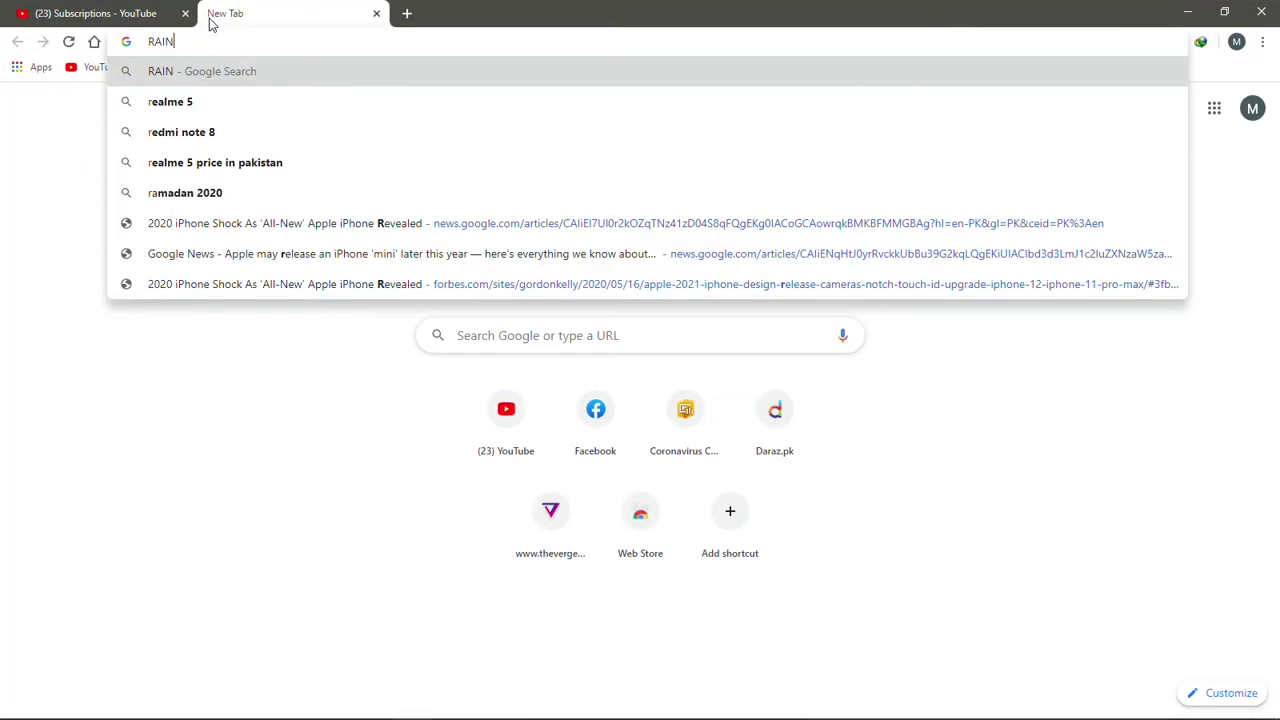
{"action": "type", "text": "METER"}
{"action": "key", "text": "Return"}
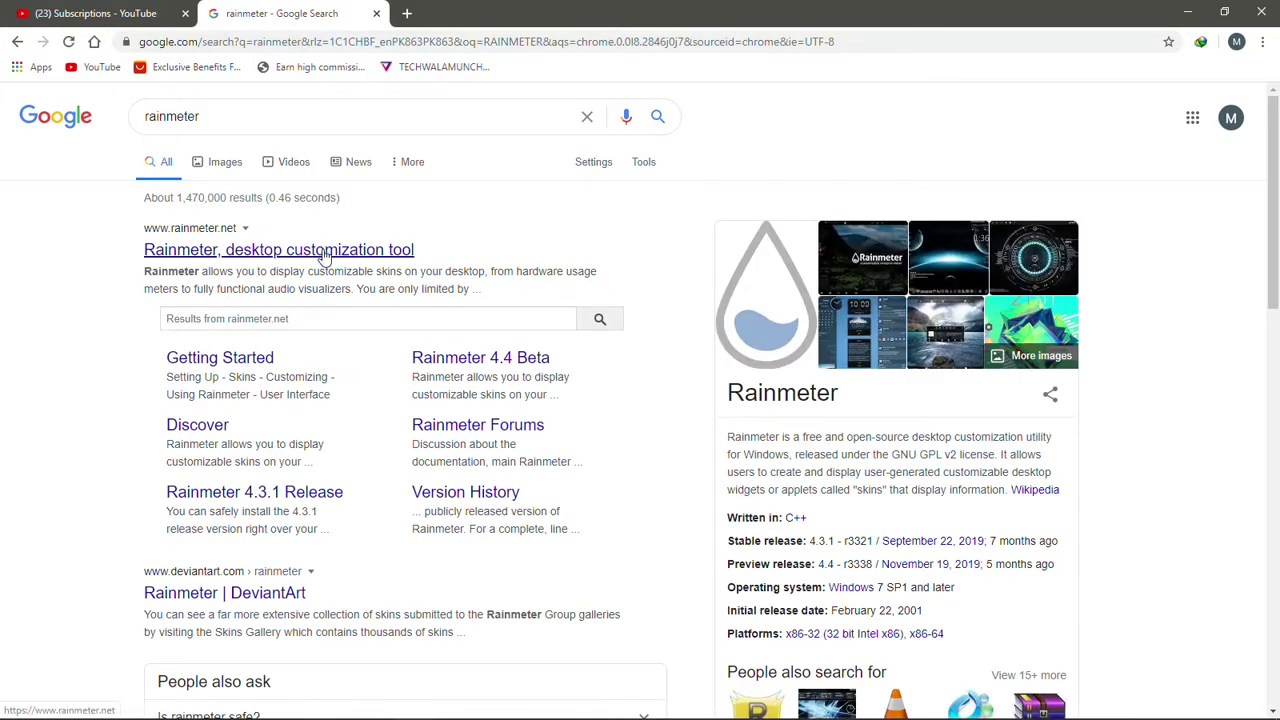
- Open the official Rainmeter site and download the 4.3.1 Final Release installer into the Programs downloads folder
{"action": "left_click", "coordinate": [328, 250]}
{"action": "scroll", "coordinate": [381, 453], "scroll_direction": "down", "scroll_amount": 3}
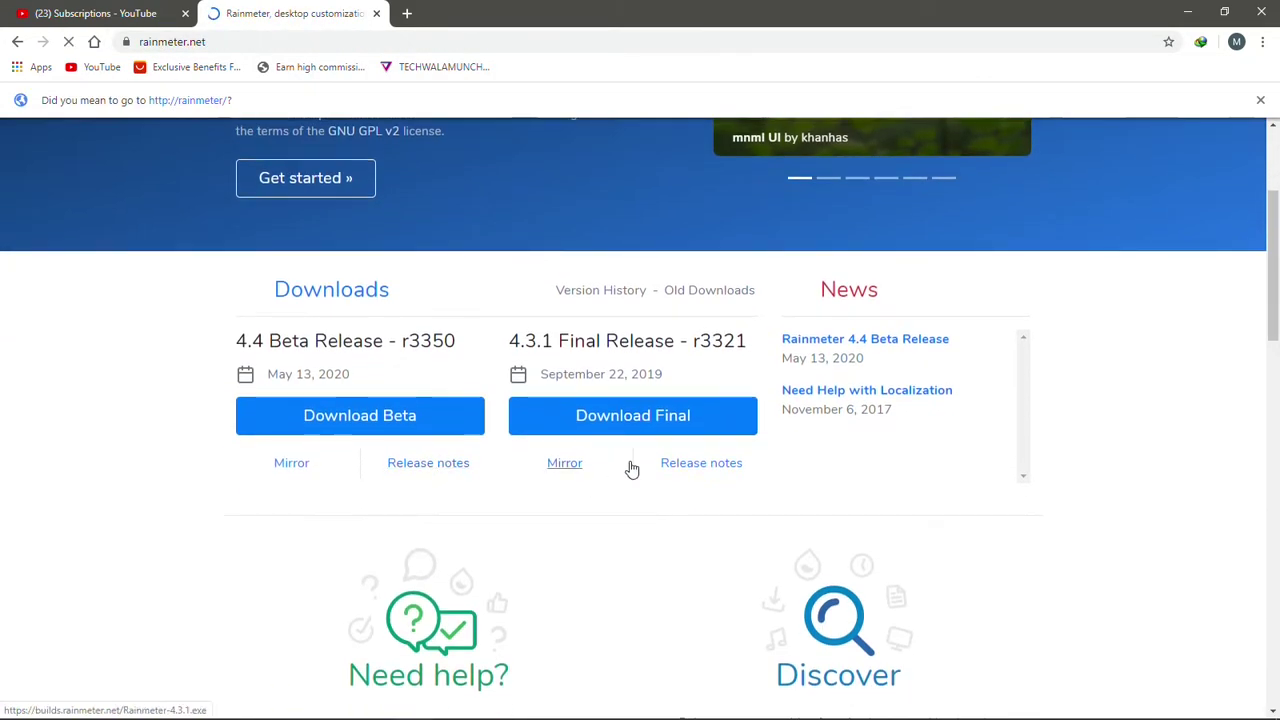
{"action": "left_click", "coordinate": [628, 425]}
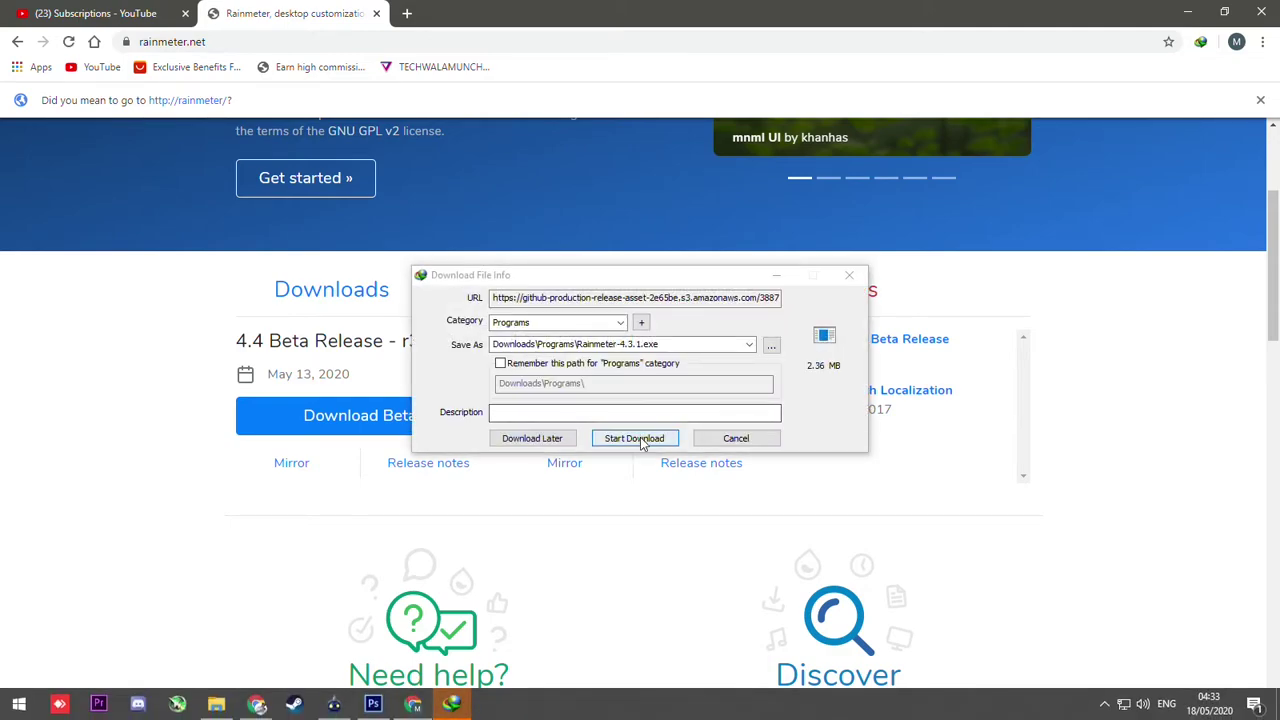
{"action": "left_click", "coordinate": [636, 438]}
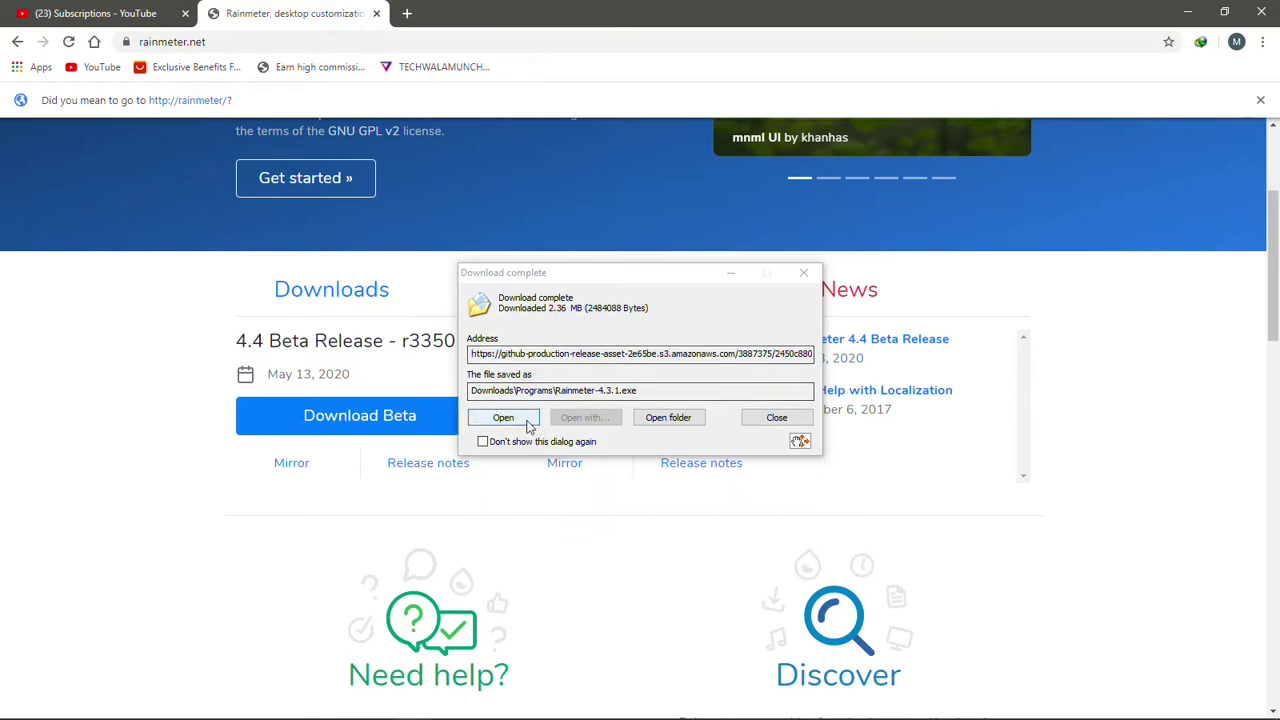
- Run the downloaded Rainmeter installer with the standard installation and finish with Rainmeter launching
{"action": "left_click", "coordinate": [523, 422]}
{"action": "left_click", "coordinate": [640, 405]}
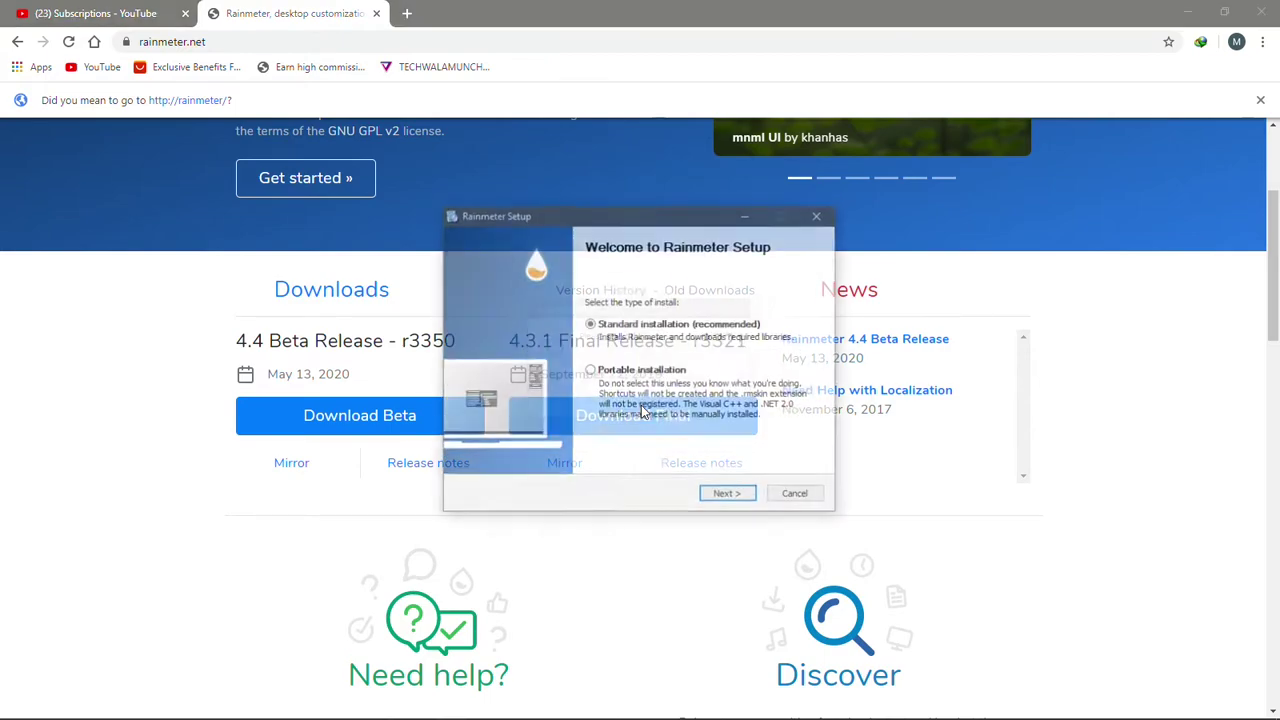
{"action": "left_click", "coordinate": [718, 498]}
{"action": "left_click", "coordinate": [716, 496]}
{"action": "left_click", "coordinate": [558, 460]}
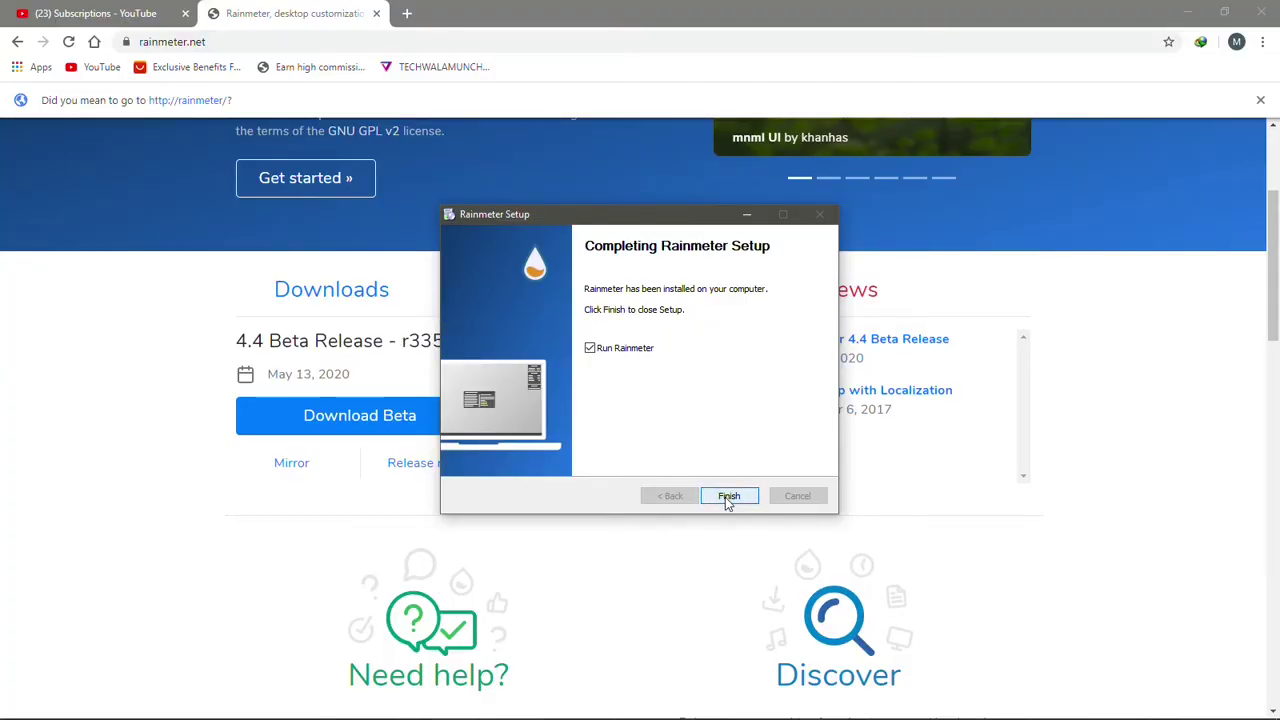
{"action": "left_click", "coordinate": [728, 497]}
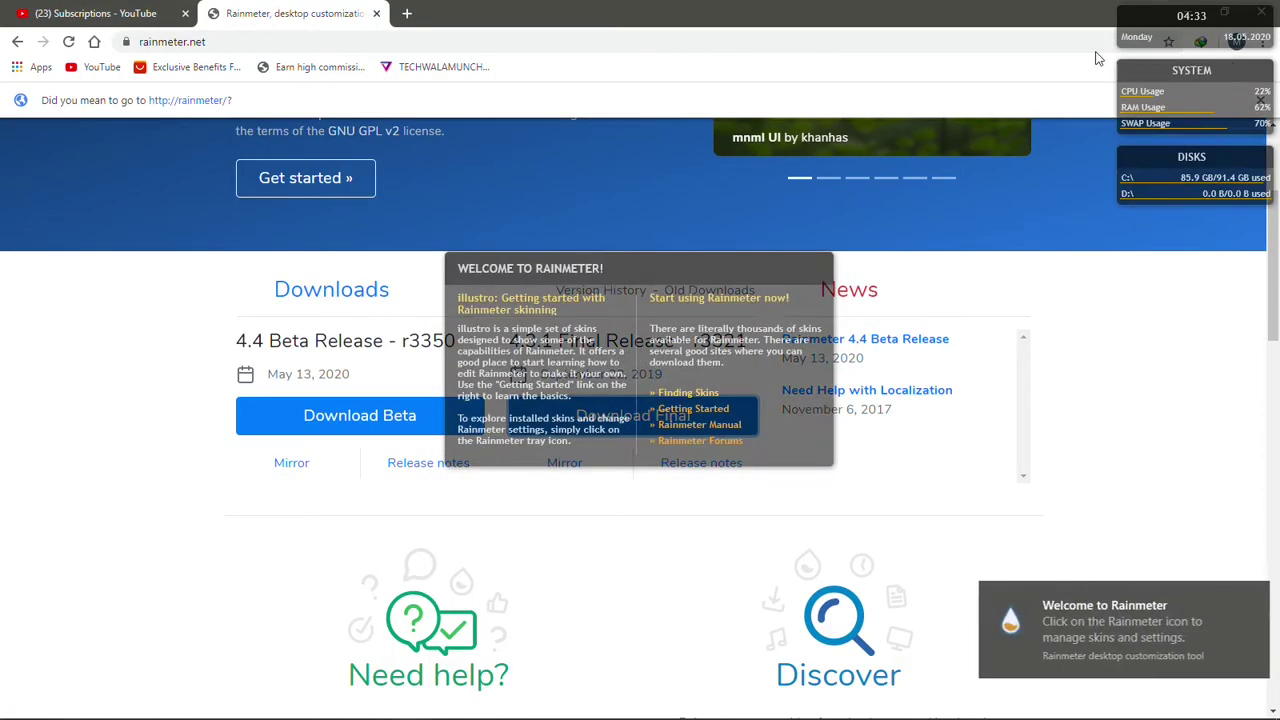
- Clear the browser off the desktop and unload Rainmeter's illustro Welcome skin
{"action": "left_click", "coordinate": [1190, 18]}
{"action": "left_click", "coordinate": [1185, 15]}
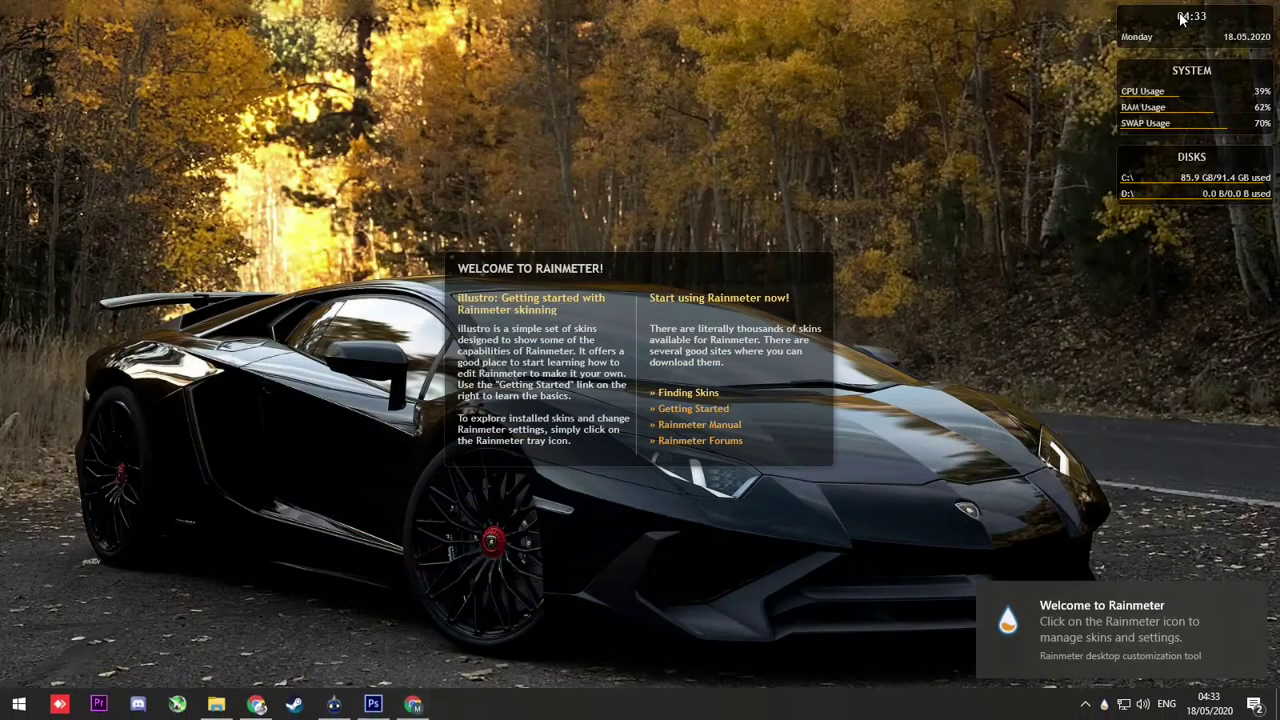
{"action": "right_click", "coordinate": [705, 261]}
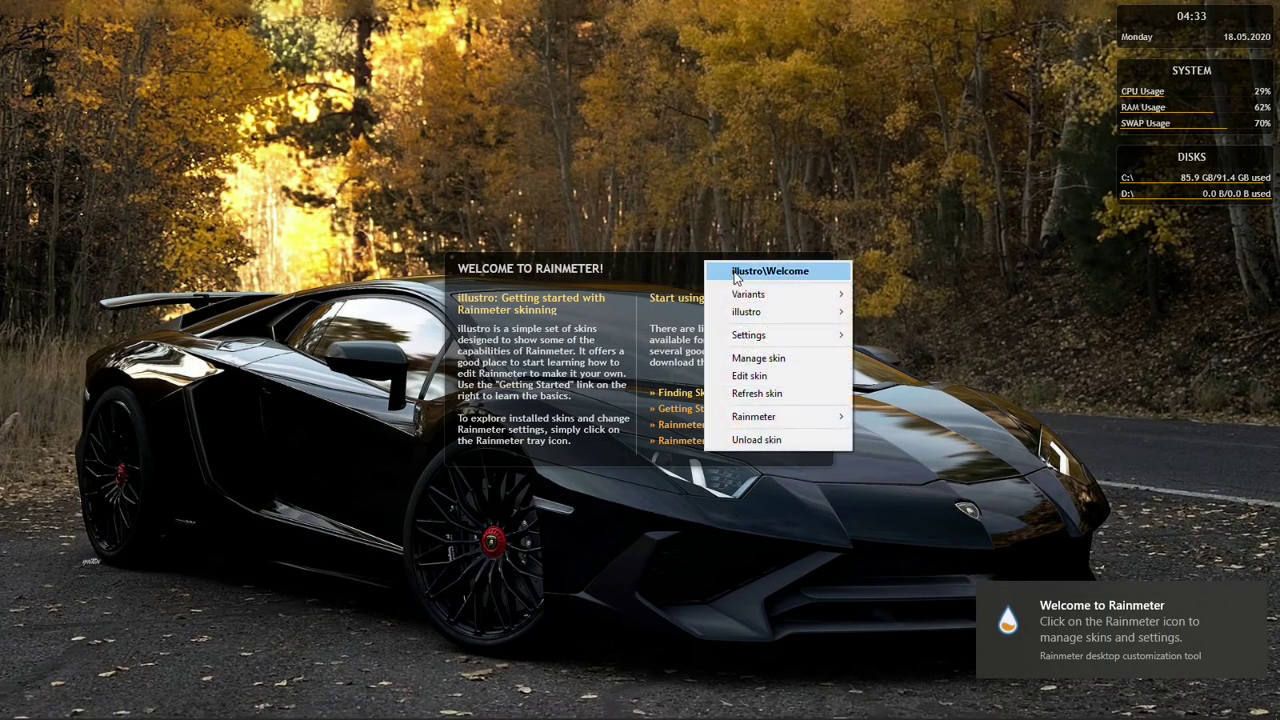
{"action": "left_click", "coordinate": [762, 440]}
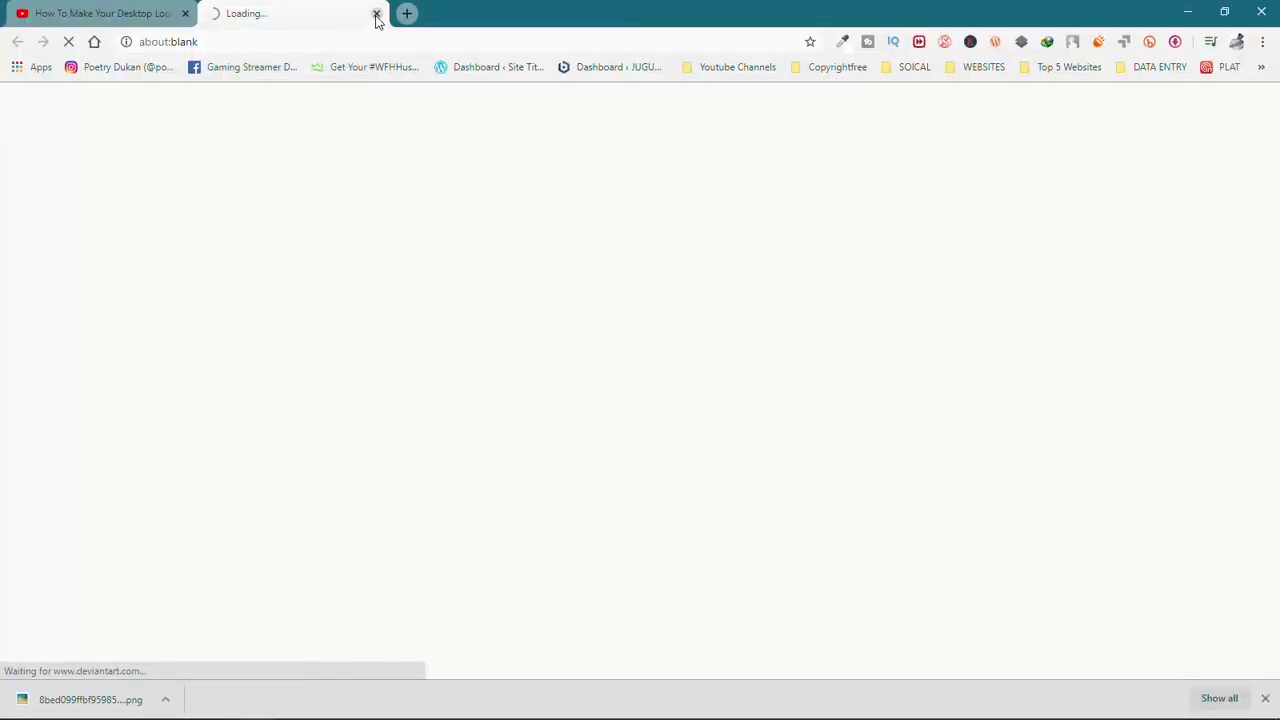
- Open the Lumiero link in the YouTube video description and download the skin from its DeviantArt page
{"action": "left_click", "coordinate": [376, 14]}
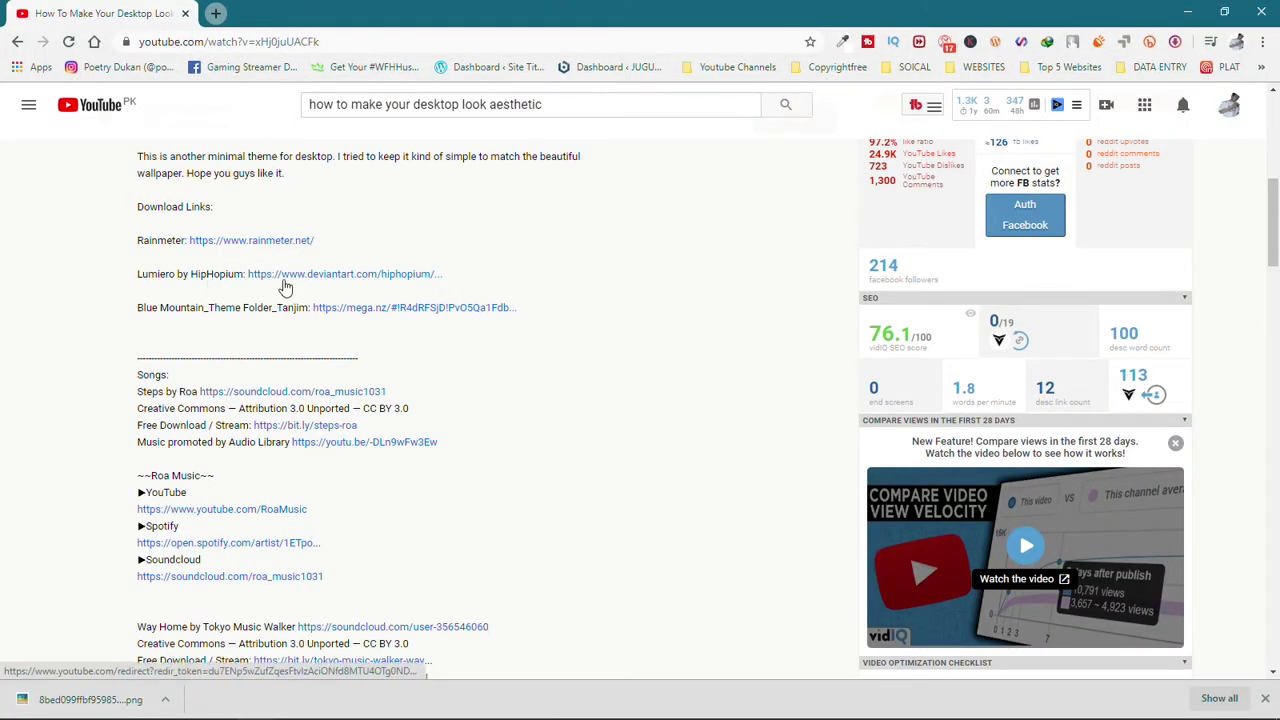
{"action": "left_click", "coordinate": [379, 274]}
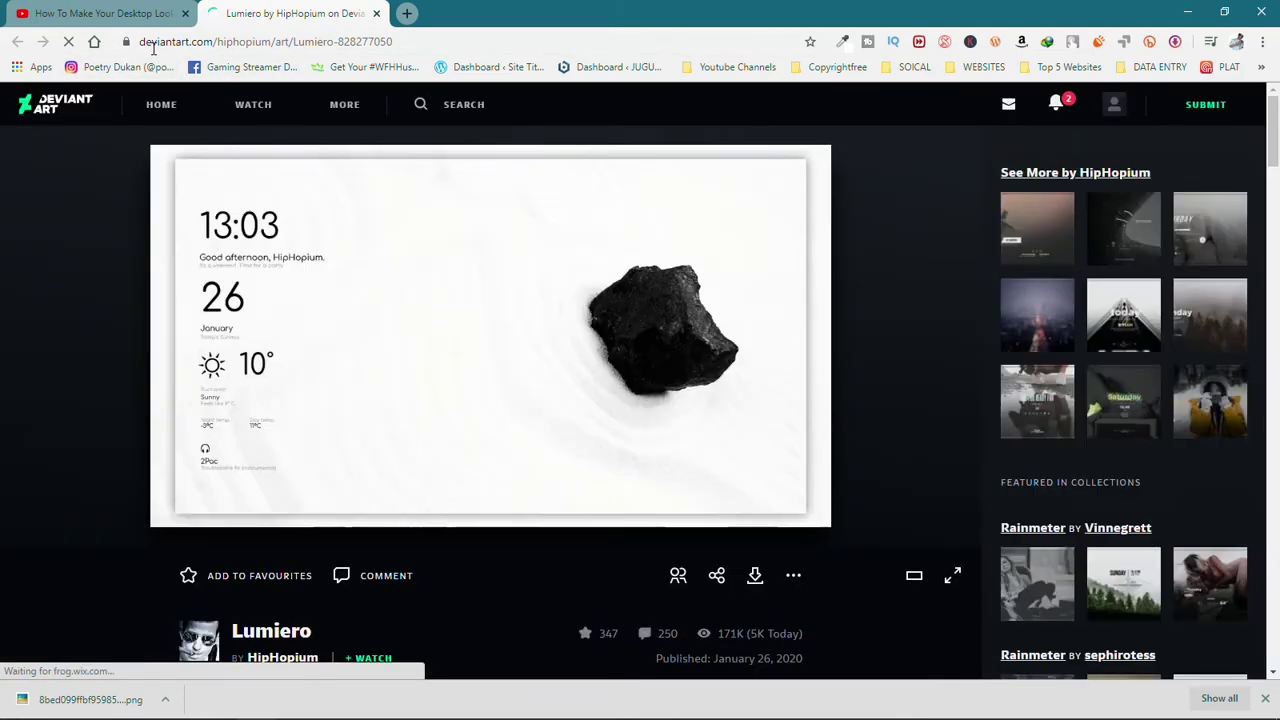
{"action": "left_click", "coordinate": [755, 578]}
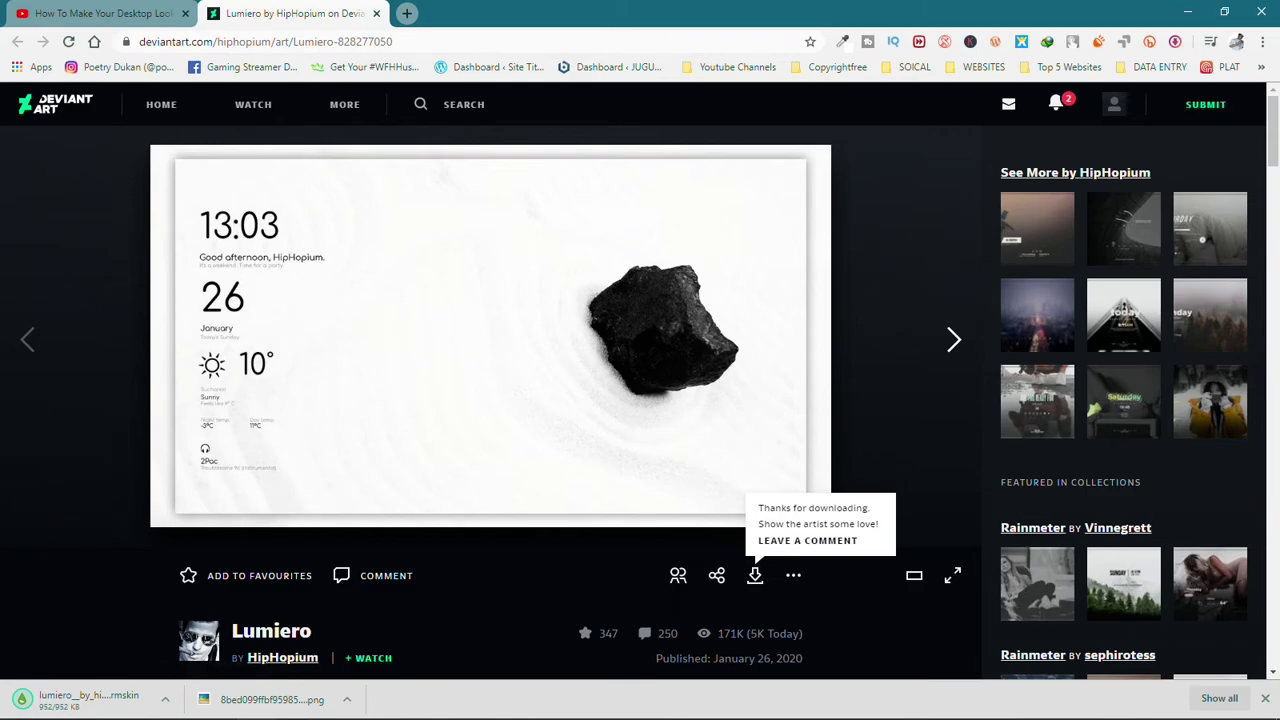
- Open the downloaded Lumiero .rmskin file and install its skin and layout with the included layout applied
{"action": "scroll", "coordinate": [489, 483], "scroll_direction": "down", "scroll_amount": 1}
{"action": "scroll", "coordinate": [489, 483], "scroll_direction": "up", "scroll_amount": 1}
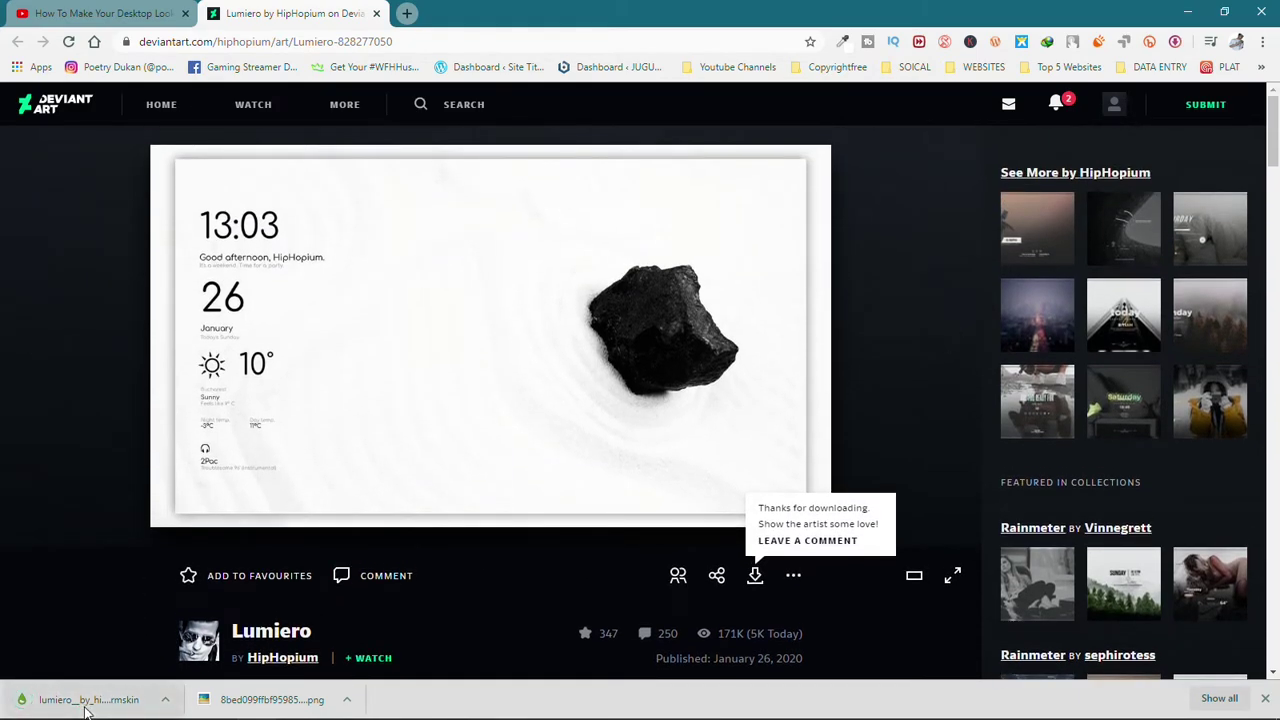
{"action": "left_click", "coordinate": [88, 697]}
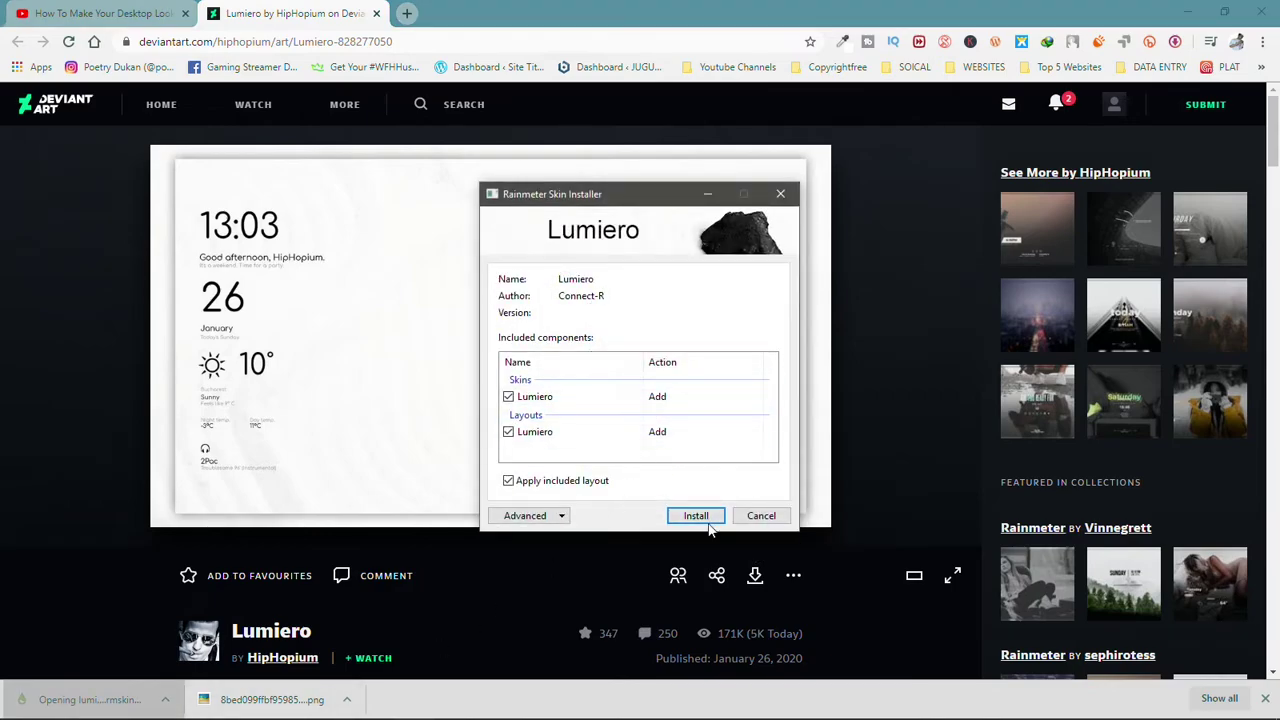
{"action": "left_click", "coordinate": [690, 516]}
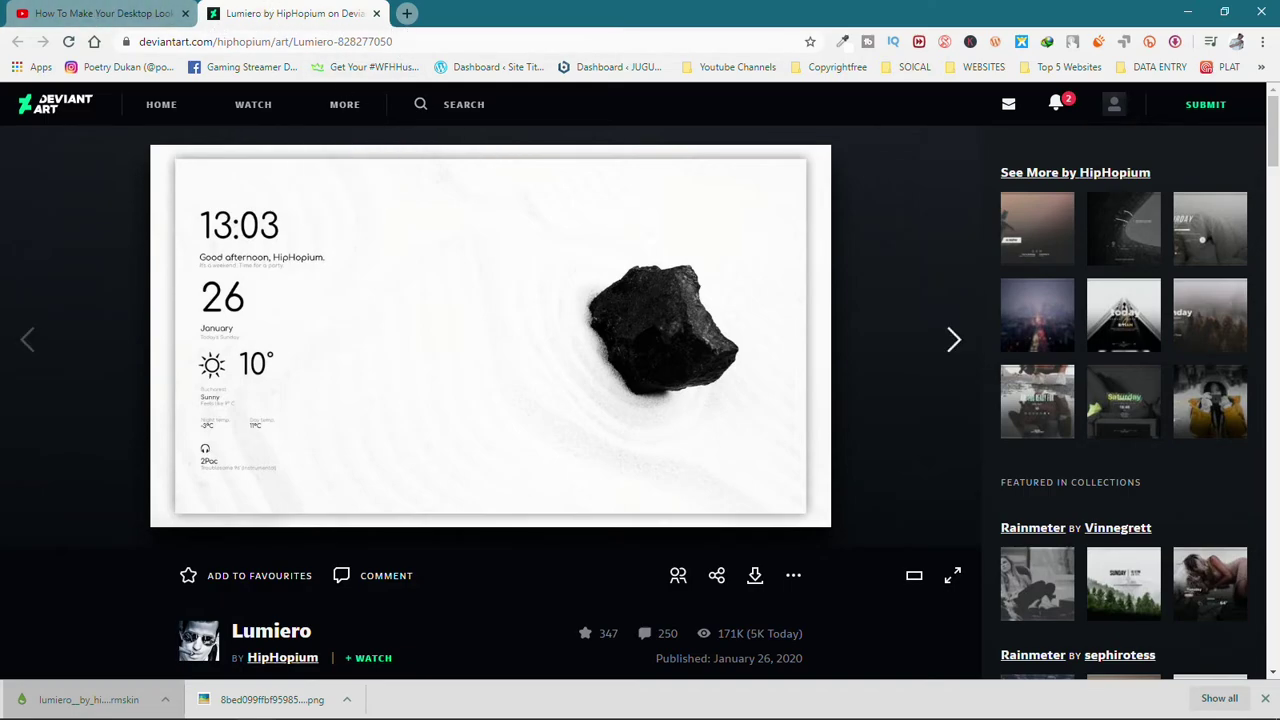
- Open the Blue Mountain theme link in the video description, extract the theme's zip into its own folder in Downloads, and select that folder
{"action": "left_click", "coordinate": [100, 13]}
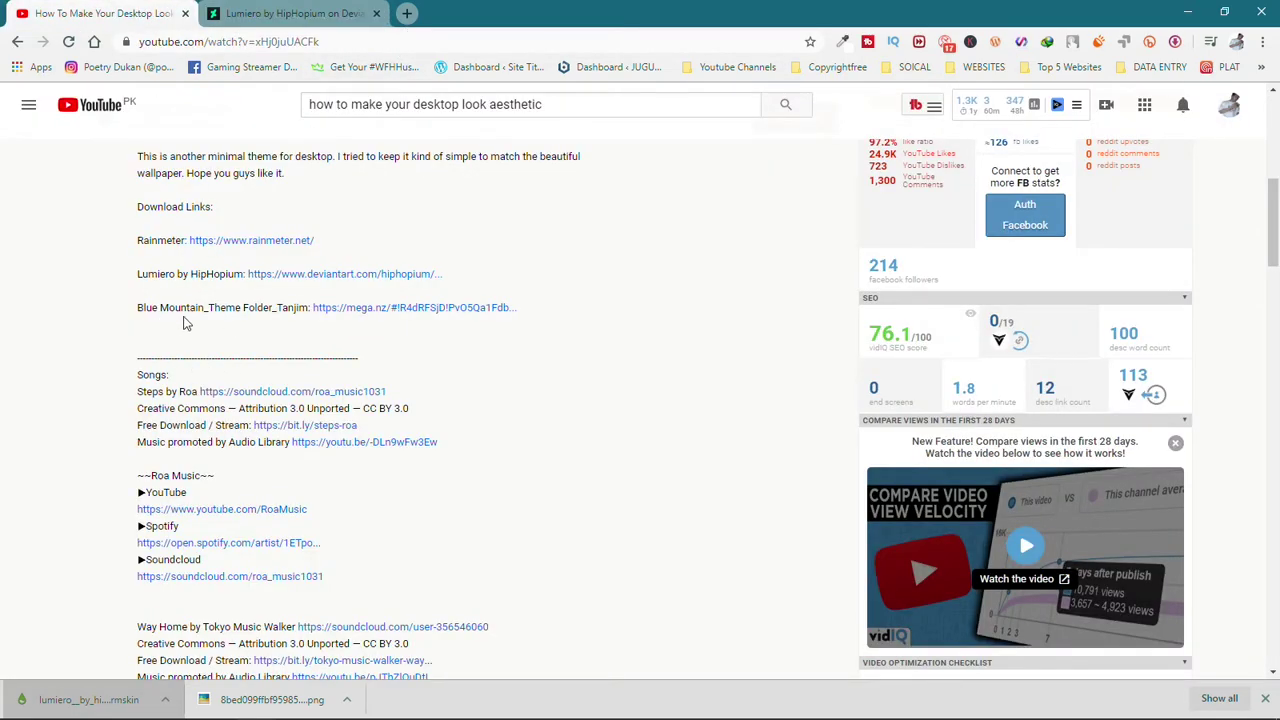
{"action": "left_click", "coordinate": [425, 317]}
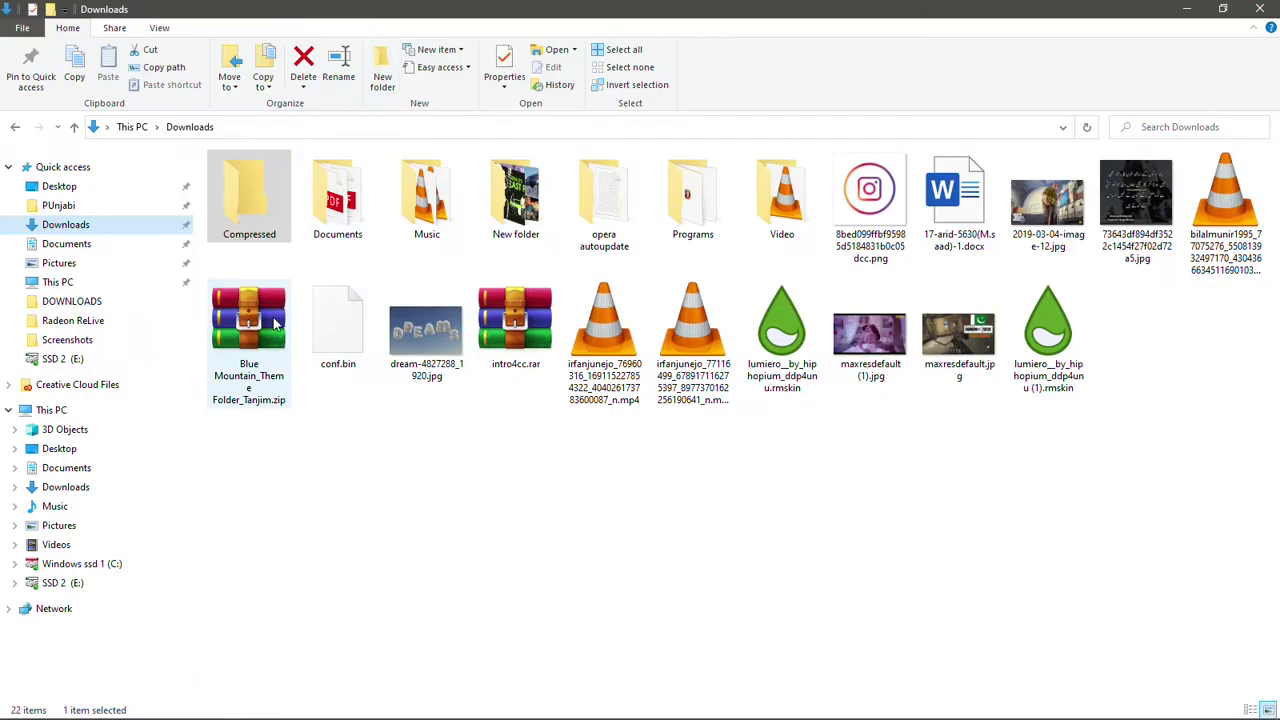
{"action": "left_click", "coordinate": [258, 352]}
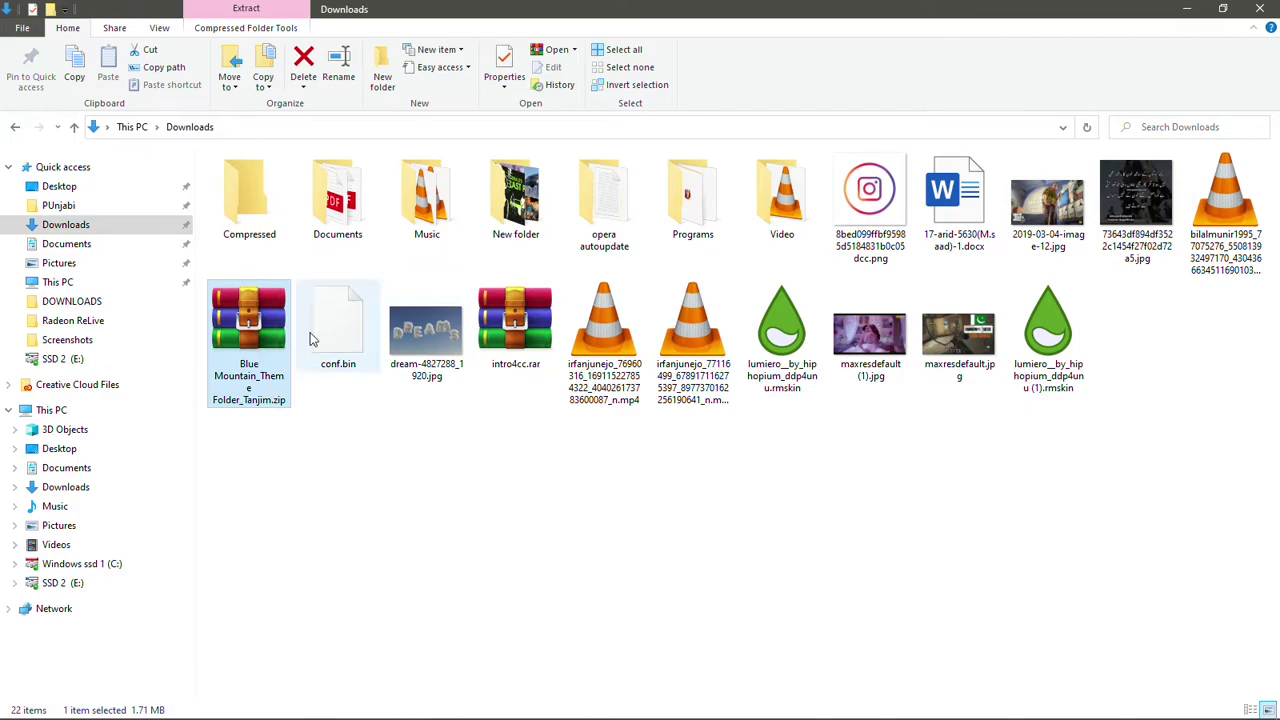
{"action": "right_click", "coordinate": [244, 330]}
{"action": "left_click", "coordinate": [270, 428]}
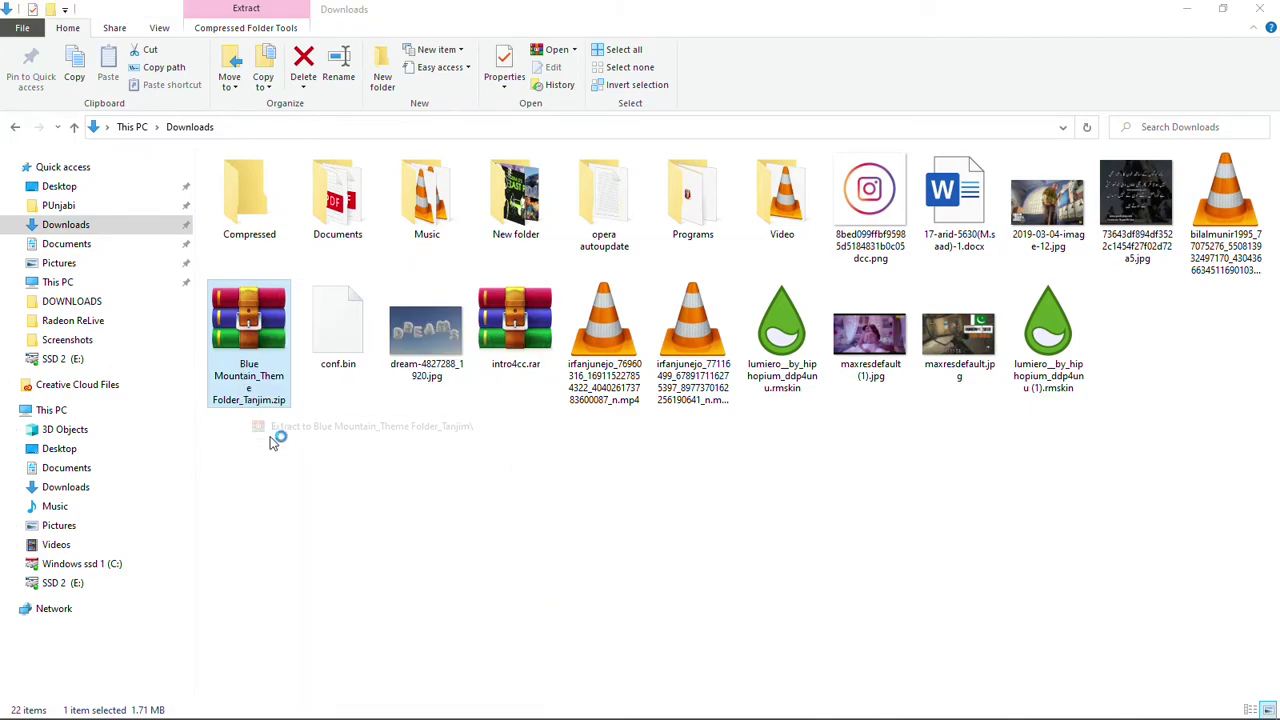
{"action": "left_click", "coordinate": [1143, 343]}
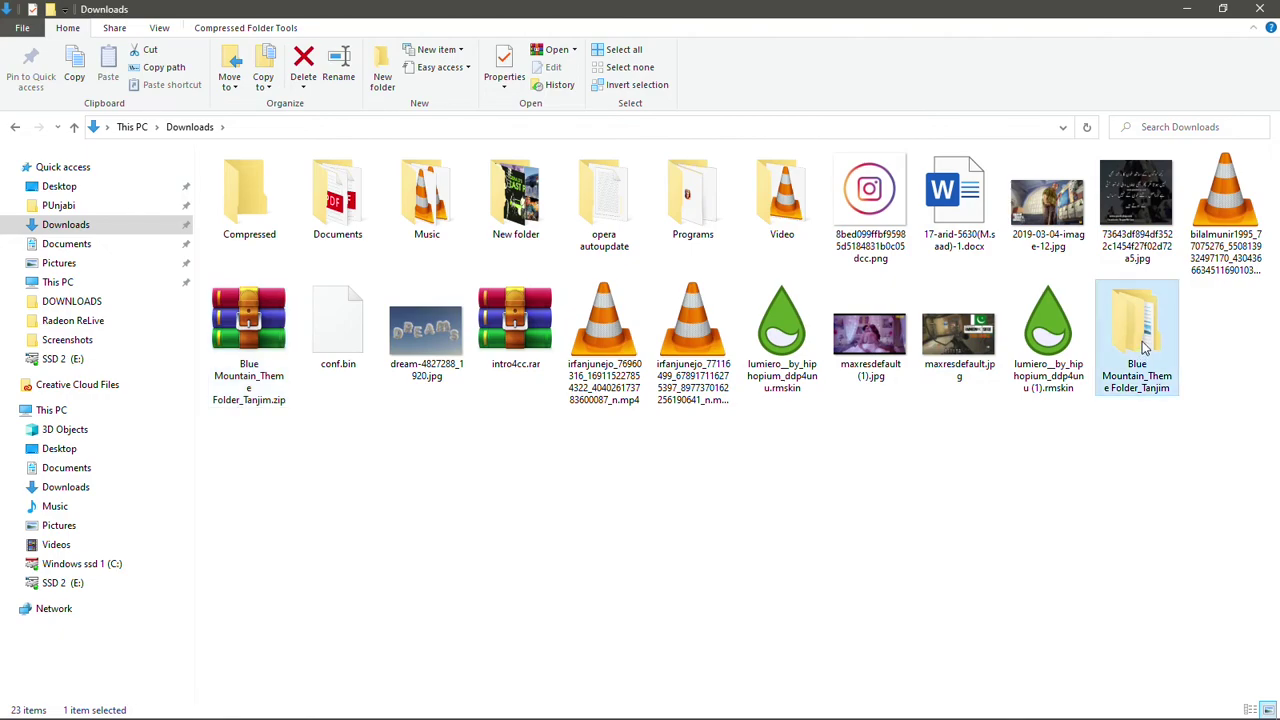
- Open the Blue Mountain_Theme Folder, preview mountains-3840x2160.jpg and set it as the desktop background
{"action": "double_click", "coordinate": [1143, 343]}
{"action": "double_click", "coordinate": [330, 182]}
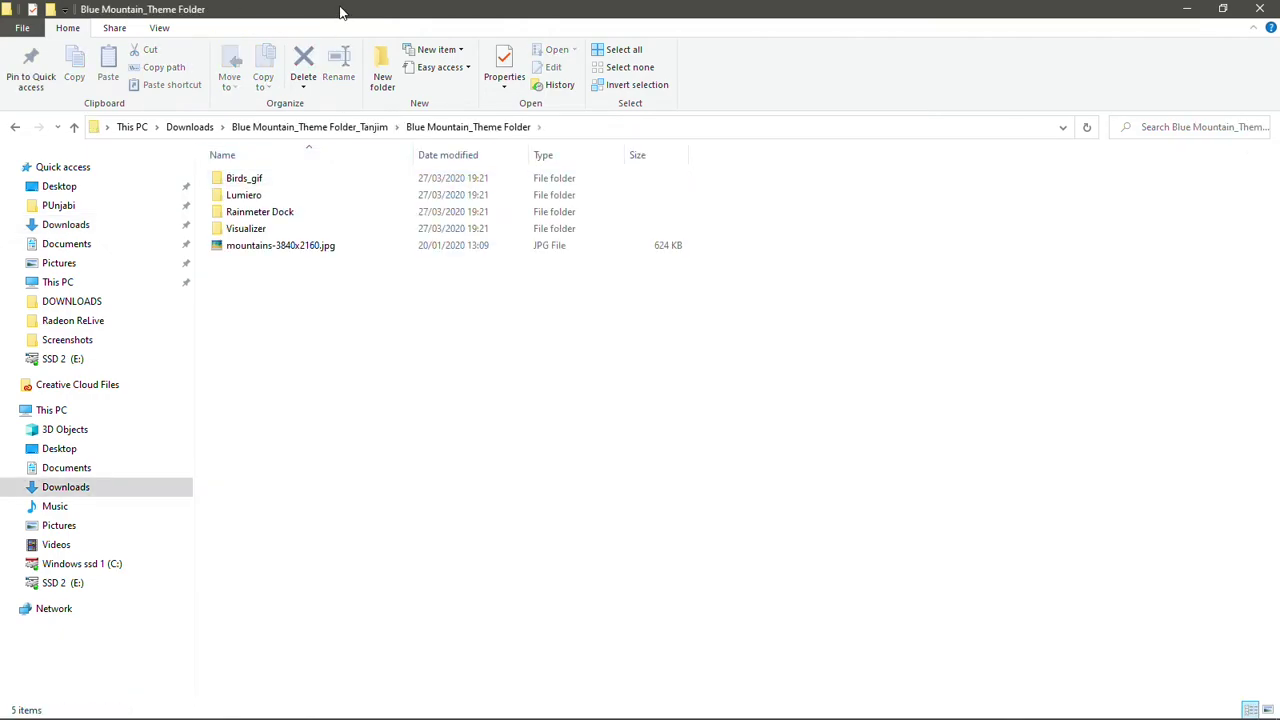
{"action": "double_click", "coordinate": [340, 12]}
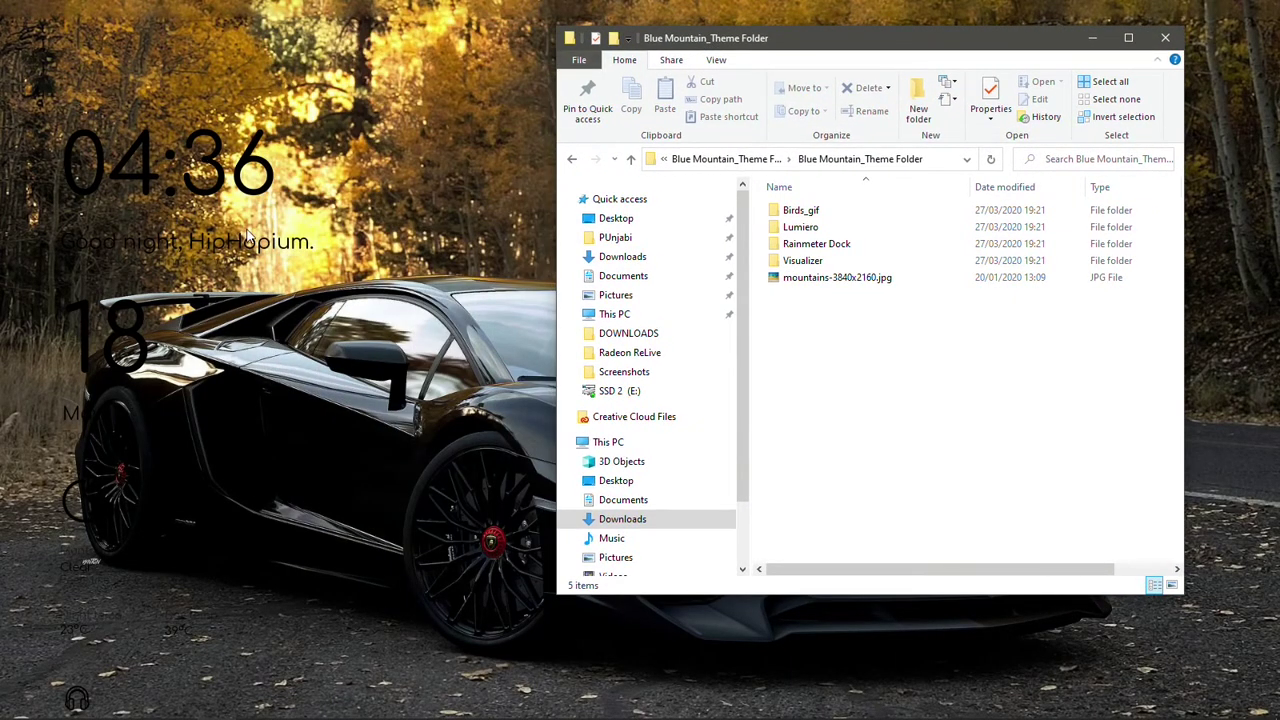
{"action": "right_click", "coordinate": [810, 284]}
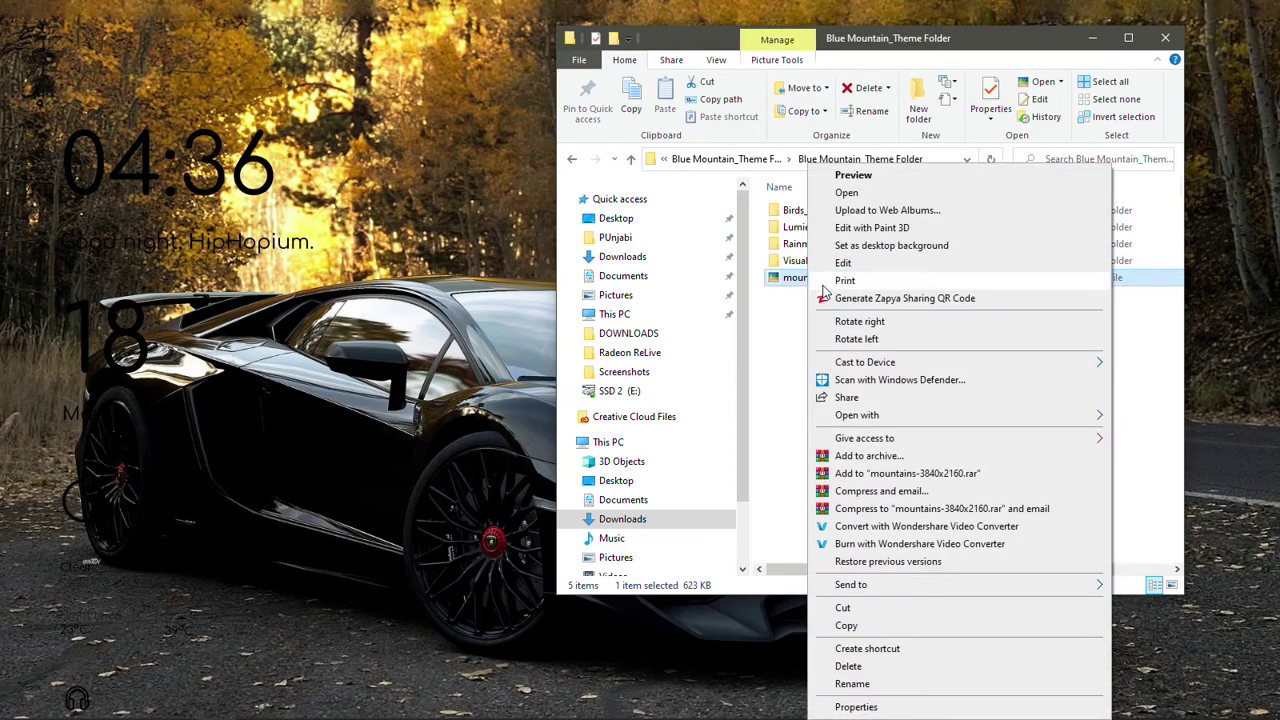
{"action": "left_click", "coordinate": [840, 176]}
{"action": "key", "text": "Escape"}
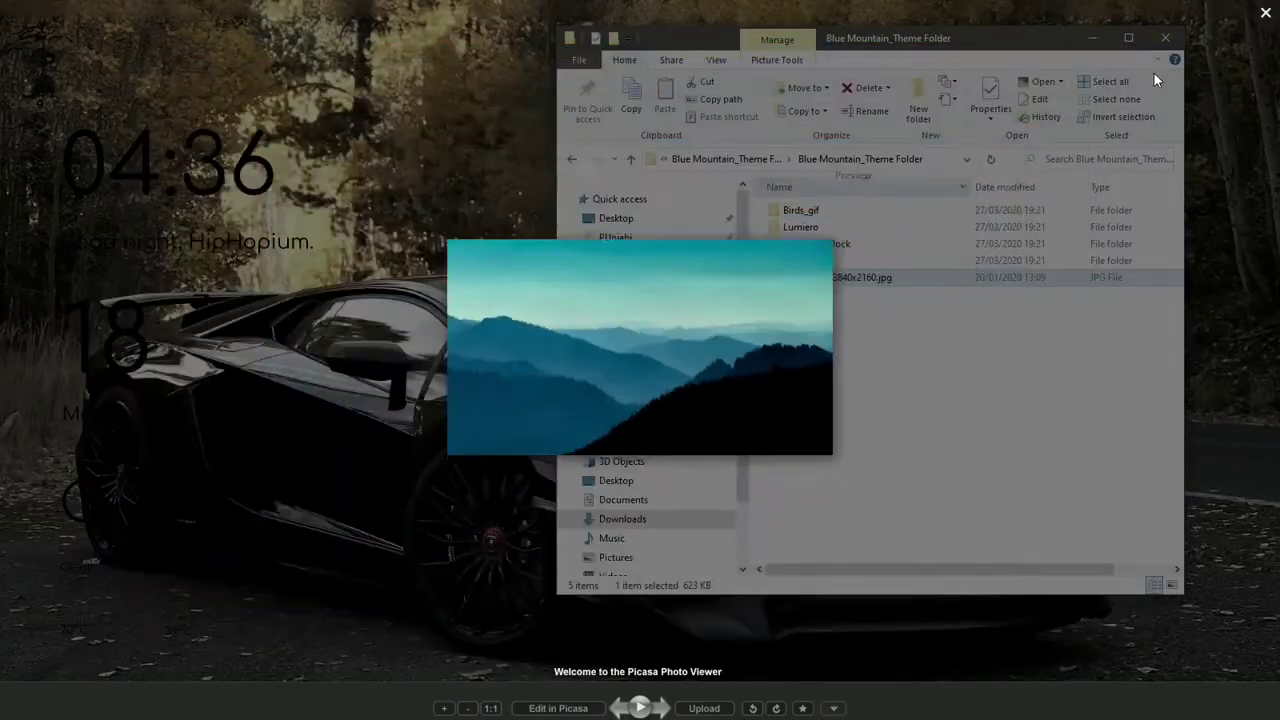
{"action": "right_click", "coordinate": [803, 283]}
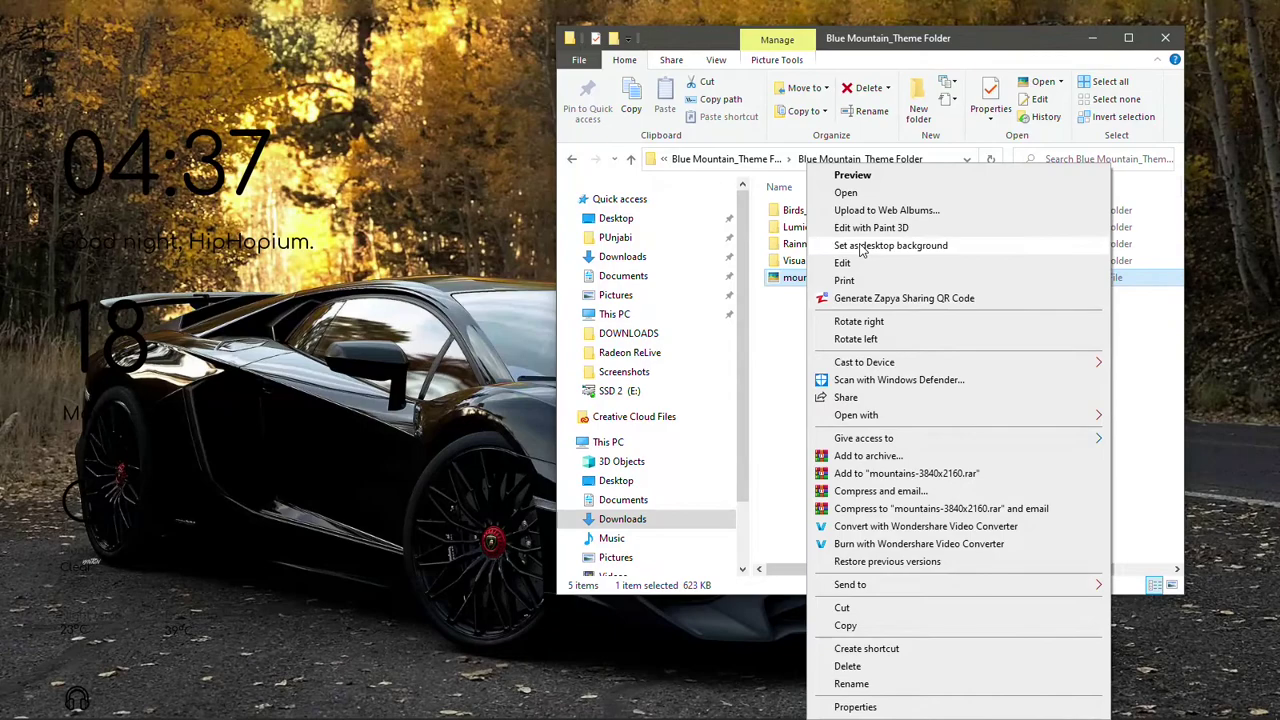
{"action": "left_click", "coordinate": [880, 245]}
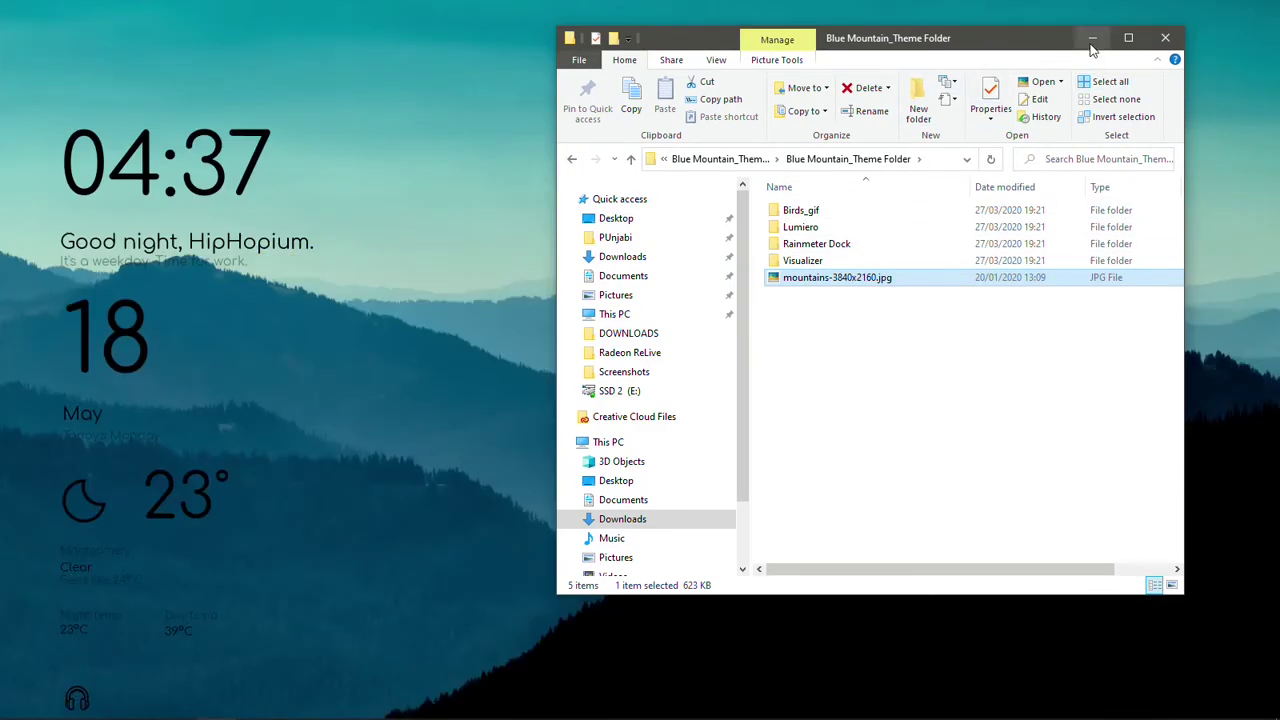
- Copy the Birds_gif, Lumiero, Rainmeter Dock and Visualizer folders into Documents\Rainmeter\Skins, replacing the files with the same names
{"action": "left_click_drag", "start_coordinate": [757, 268], "coordinate": [826, 220]}
{"action": "right_click", "coordinate": [826, 220]}
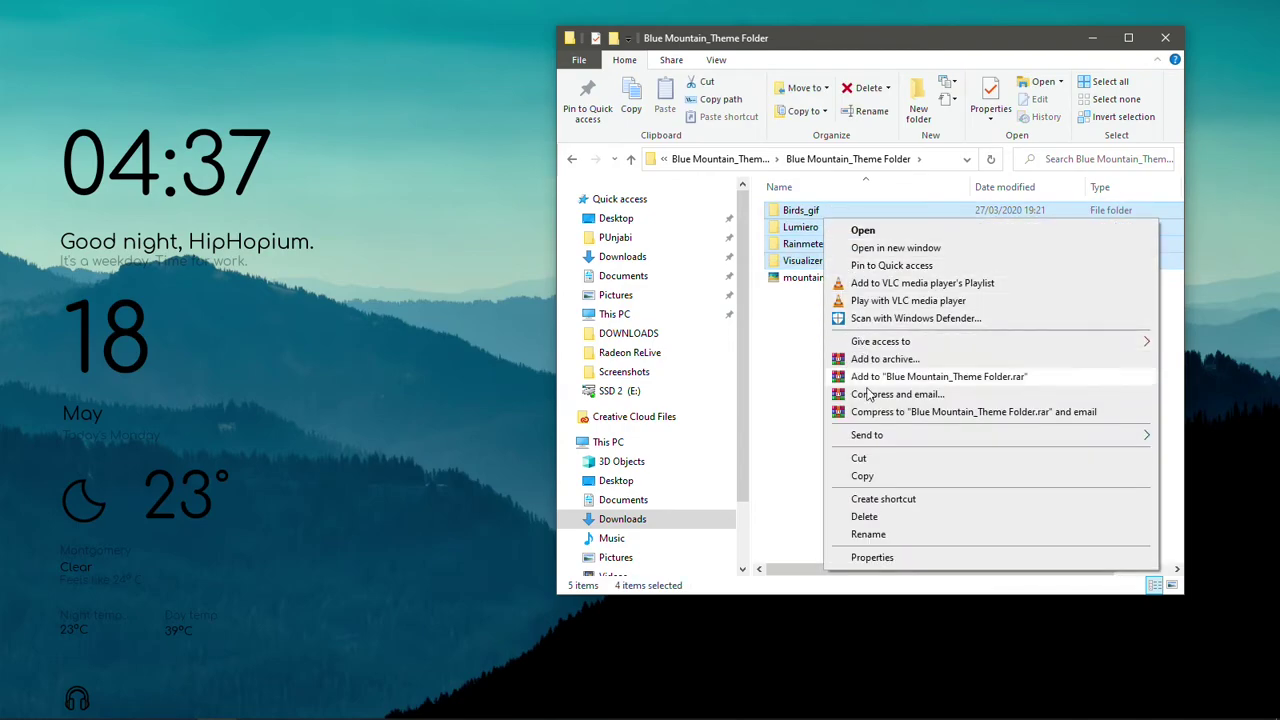
{"action": "left_click", "coordinate": [858, 474]}
{"action": "left_click", "coordinate": [615, 276]}
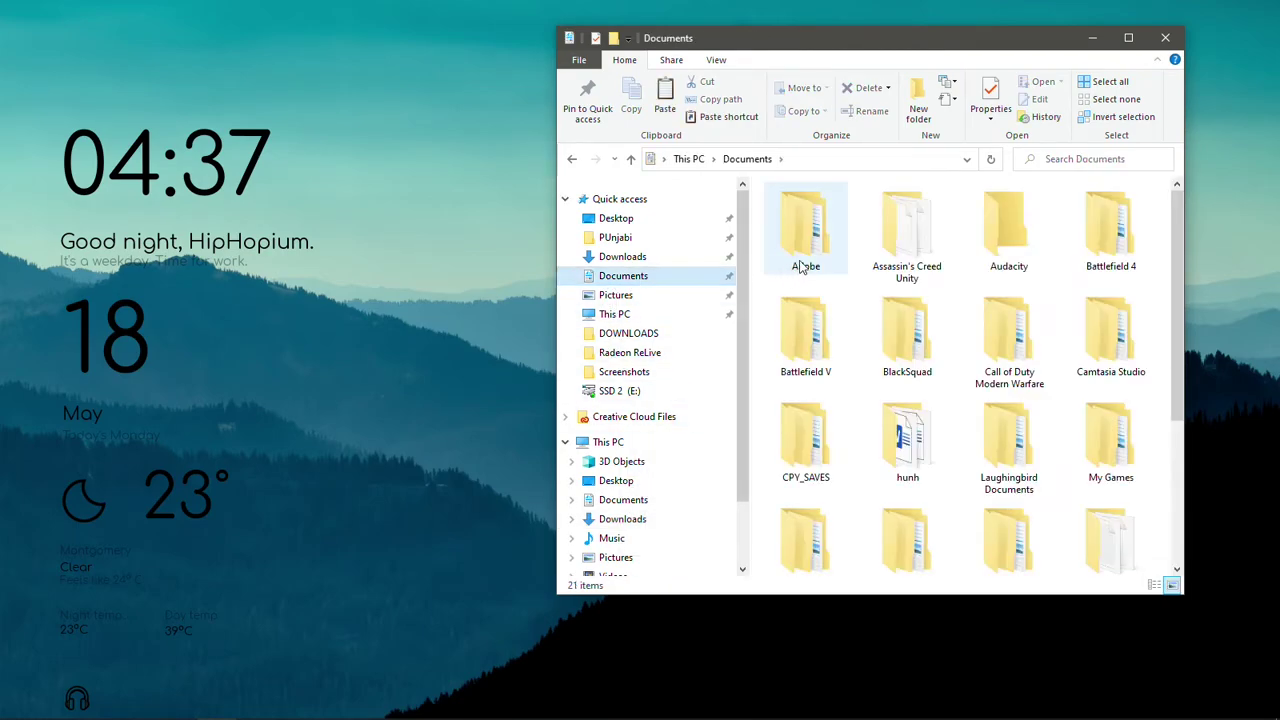
{"action": "left_click", "coordinate": [1129, 40]}
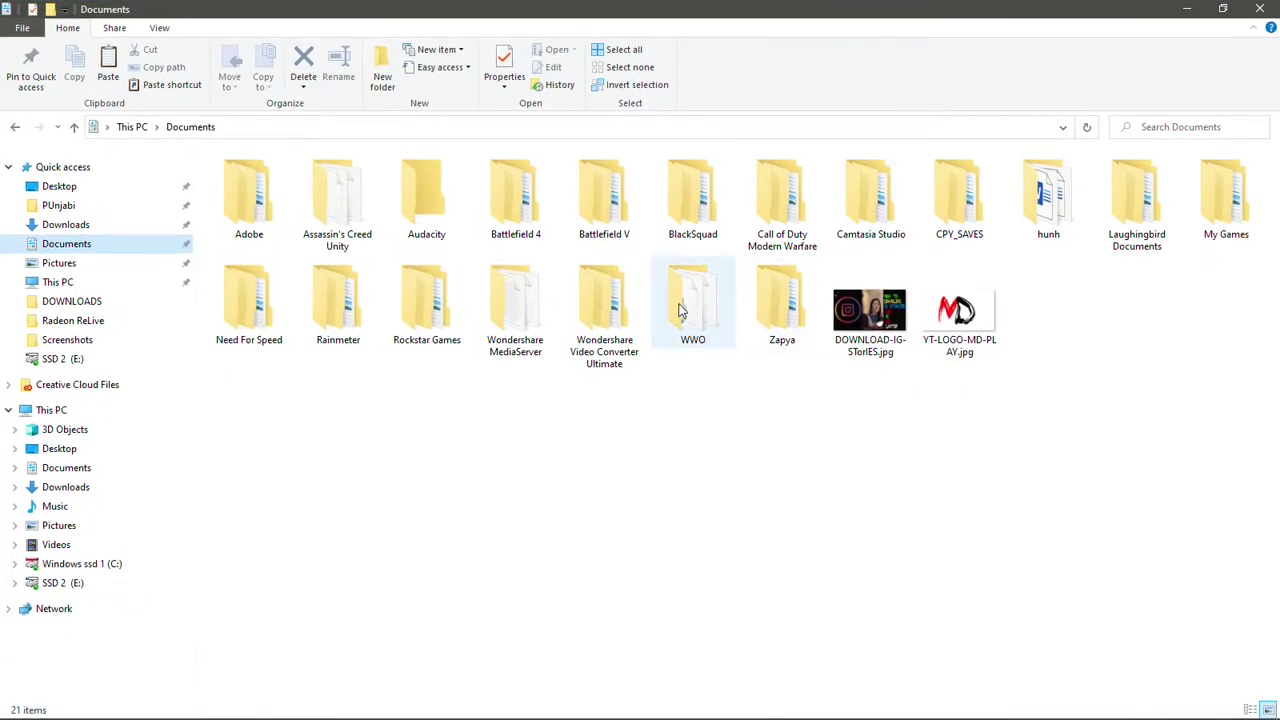
{"action": "double_click", "coordinate": [336, 336]}
{"action": "double_click", "coordinate": [246, 183]}
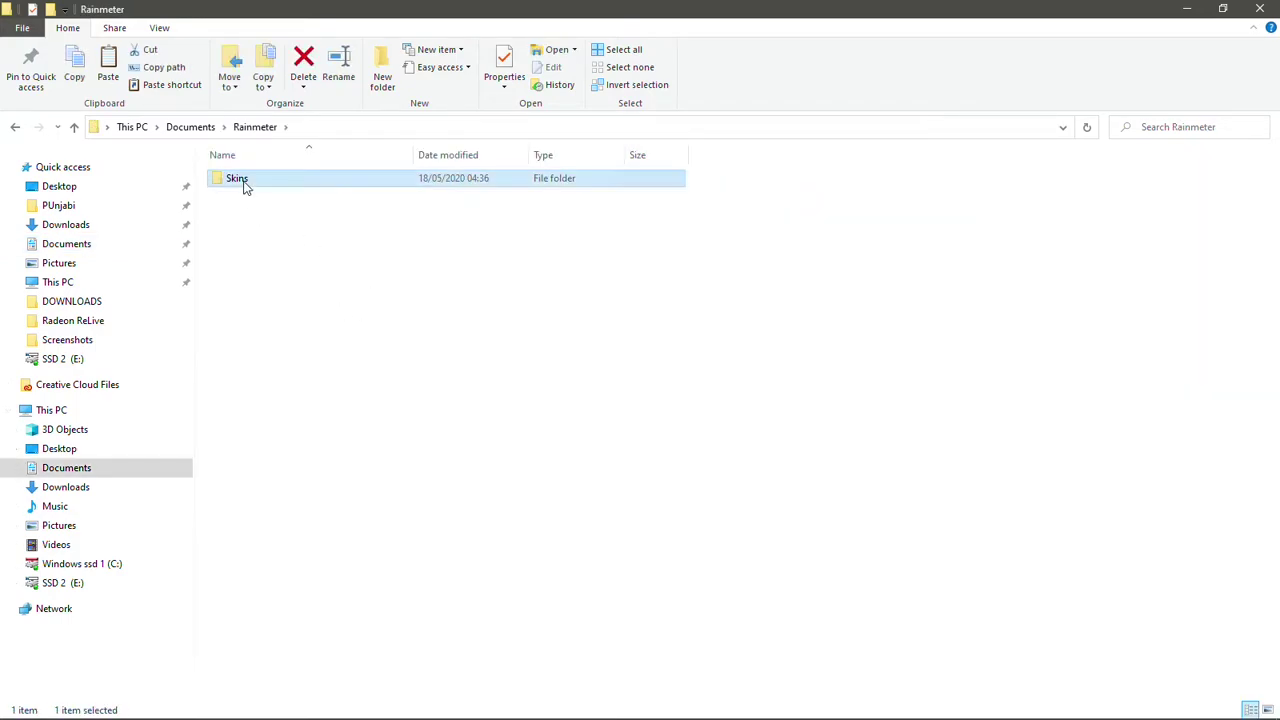
{"action": "right_click", "coordinate": [317, 306]}
{"action": "left_click", "coordinate": [354, 440]}
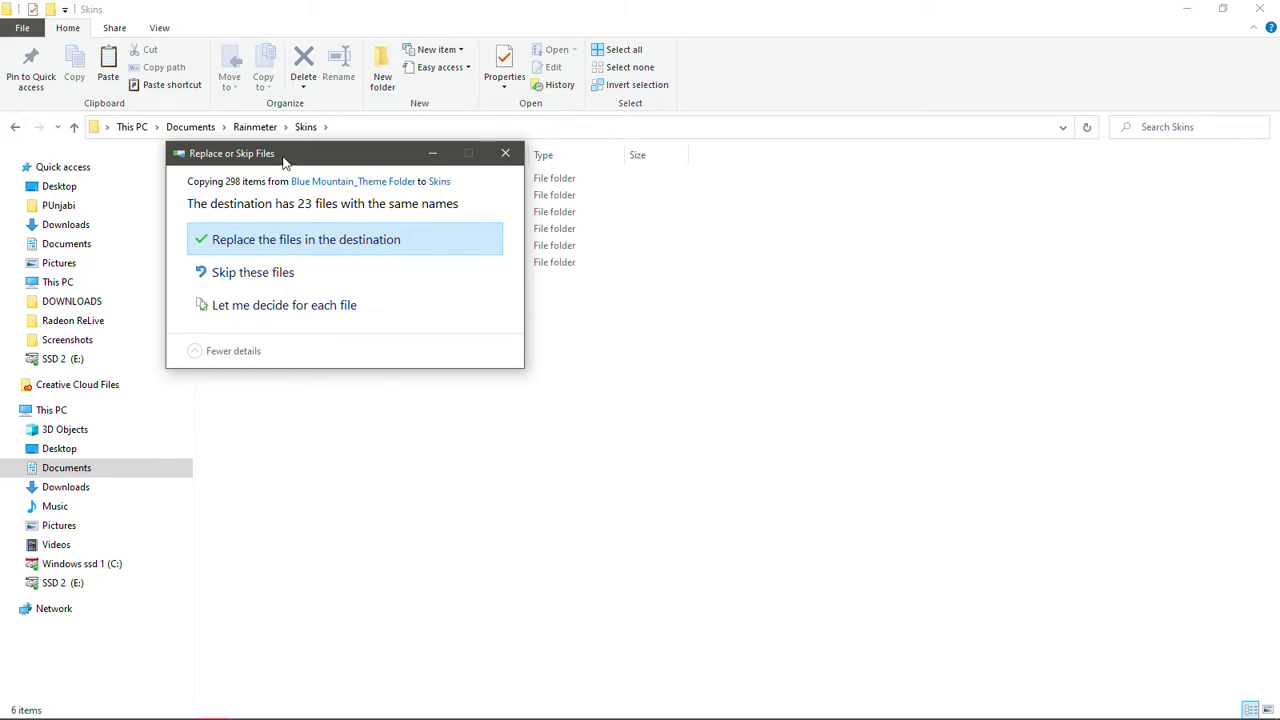
{"action": "left_click_drag", "start_coordinate": [285, 164], "coordinate": [771, 143]}
{"action": "left_click", "coordinate": [788, 227]}
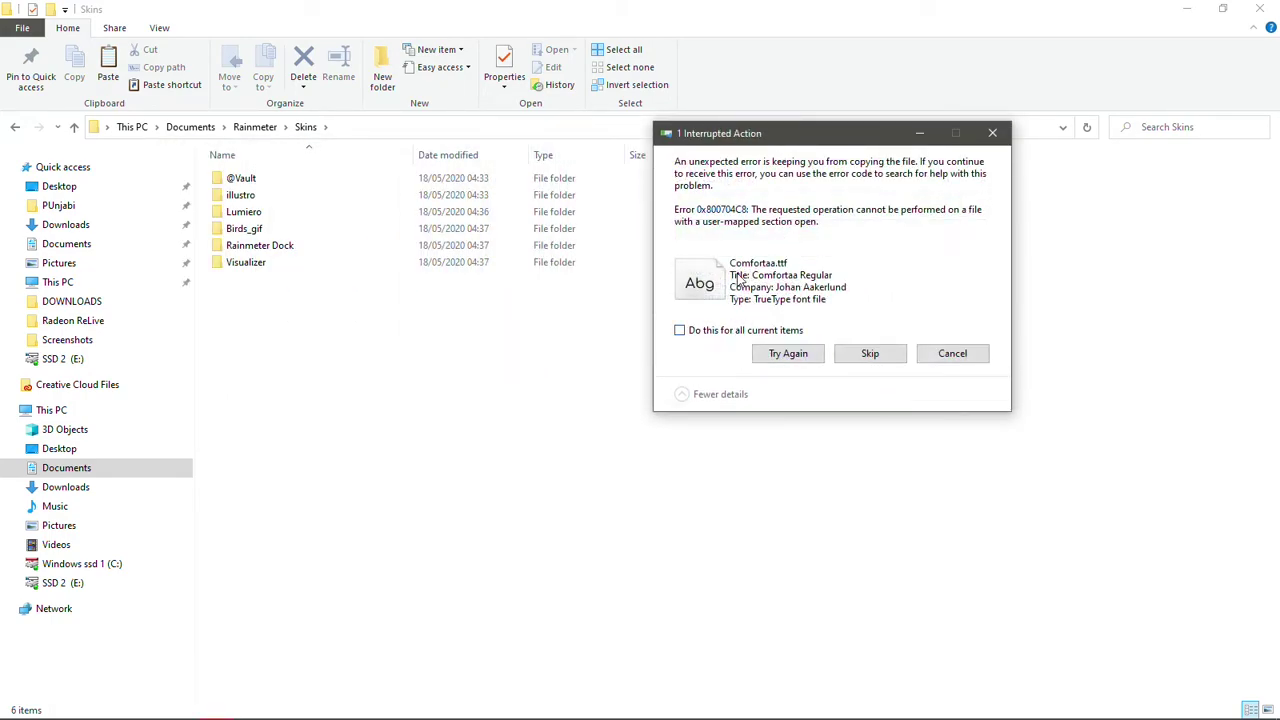
- Exit Rainmeter and retry the interrupted copy of Comfortaa.ttf into the Skins folder
{"action": "left_click", "coordinate": [1106, 704]}
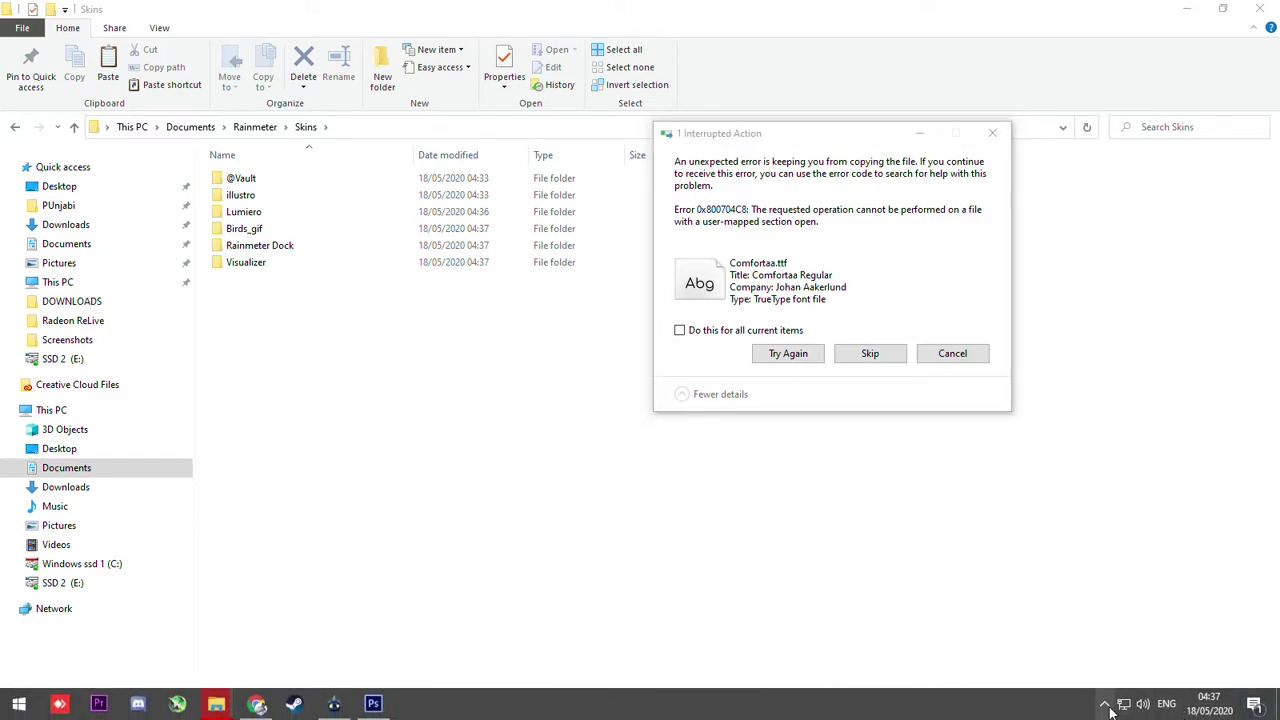
{"action": "right_click", "coordinate": [1136, 640]}
{"action": "left_click", "coordinate": [1160, 630]}
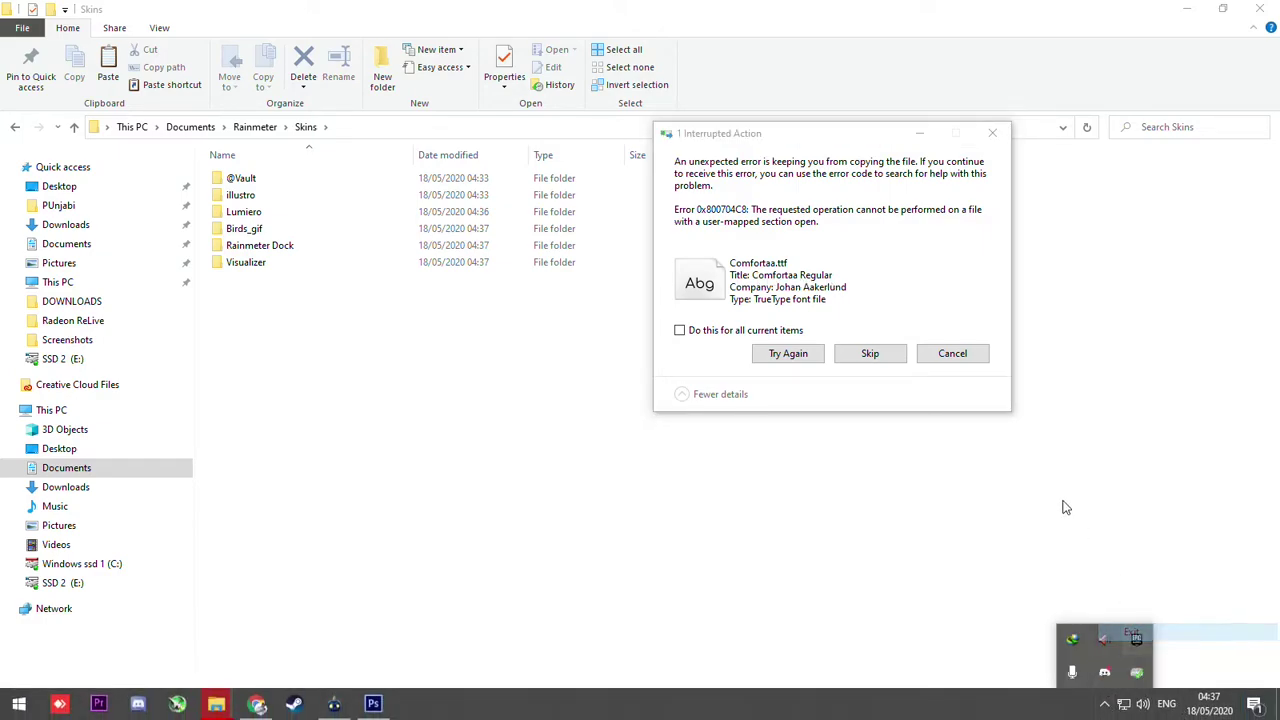
{"action": "left_click", "coordinate": [778, 353]}
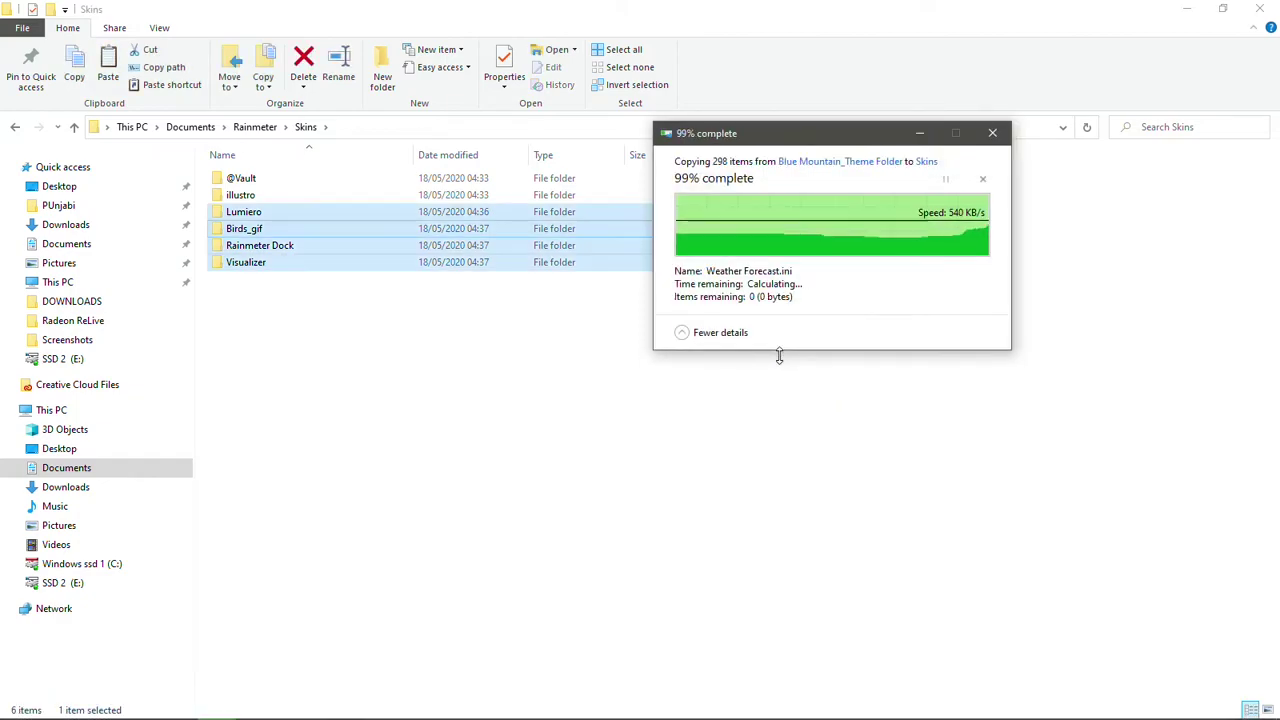
{"action": "right_click", "coordinate": [452, 360]}
{"action": "left_click", "coordinate": [491, 445]}
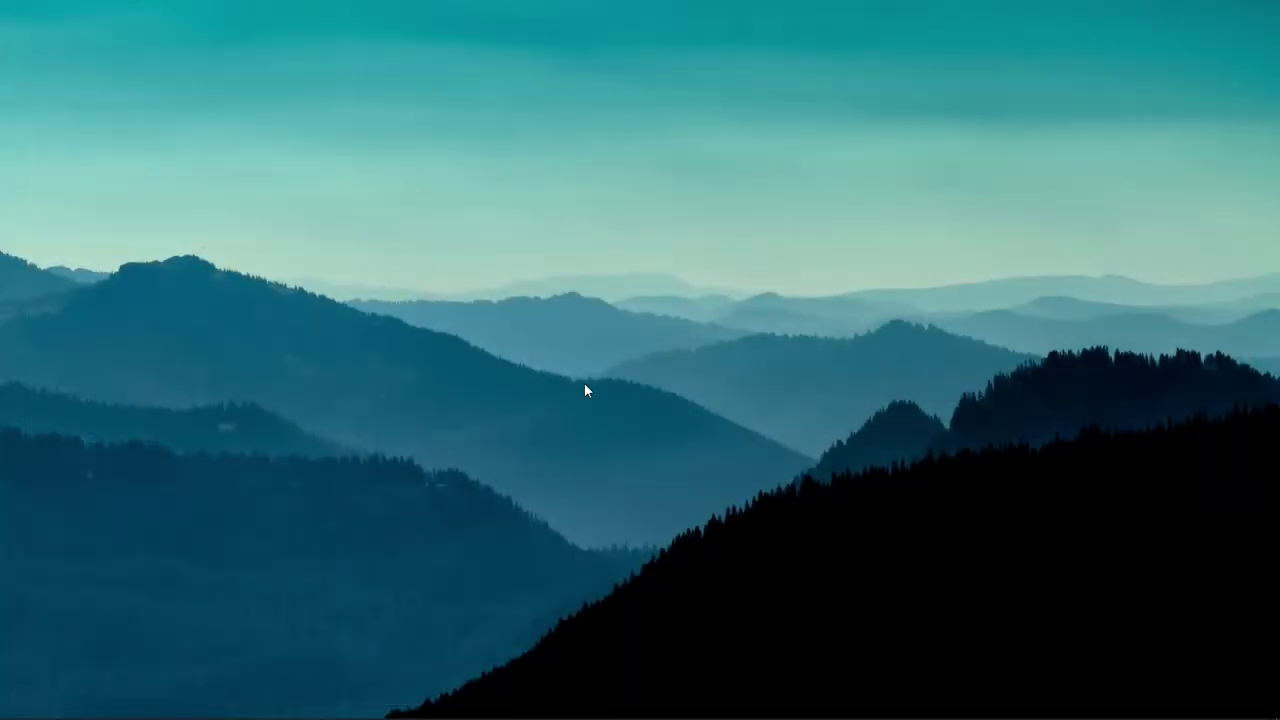
- Open Rainmeter's skin manager and expand the Lumiero skin's Time, Weather Forecast and Date folders
{"action": "left_click", "coordinate": [1104, 704]}
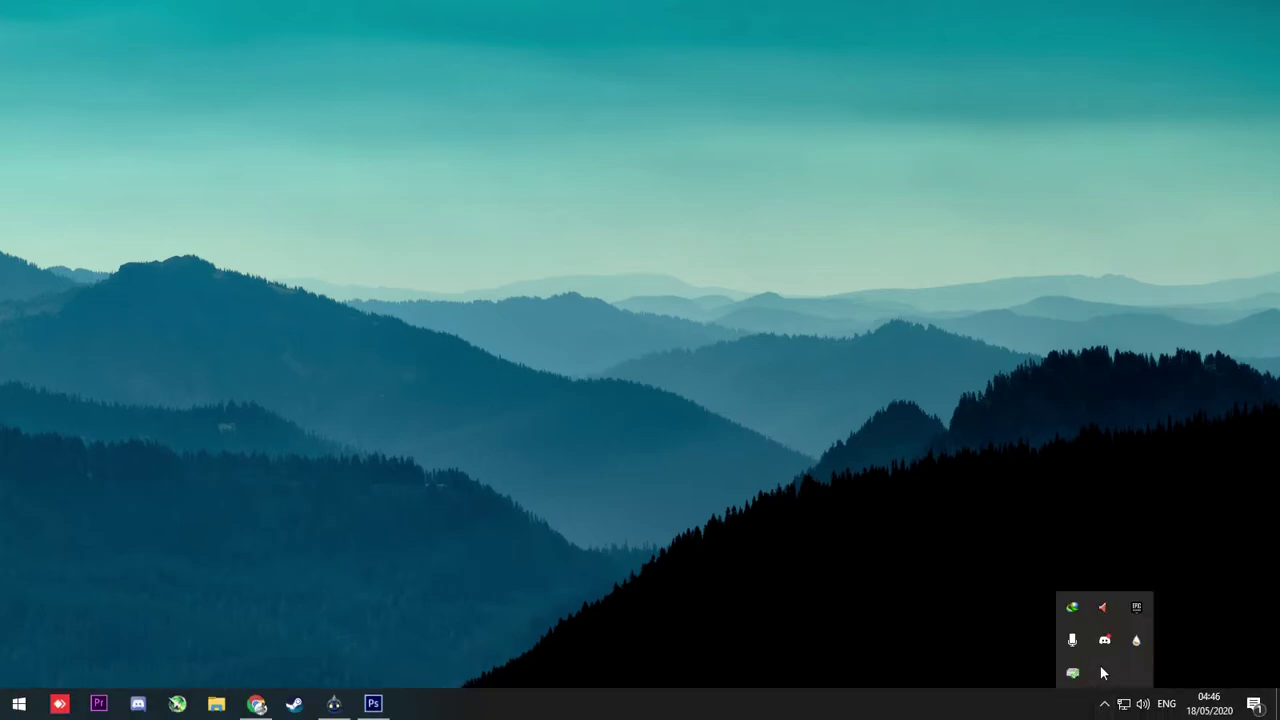
{"action": "left_click", "coordinate": [1135, 641]}
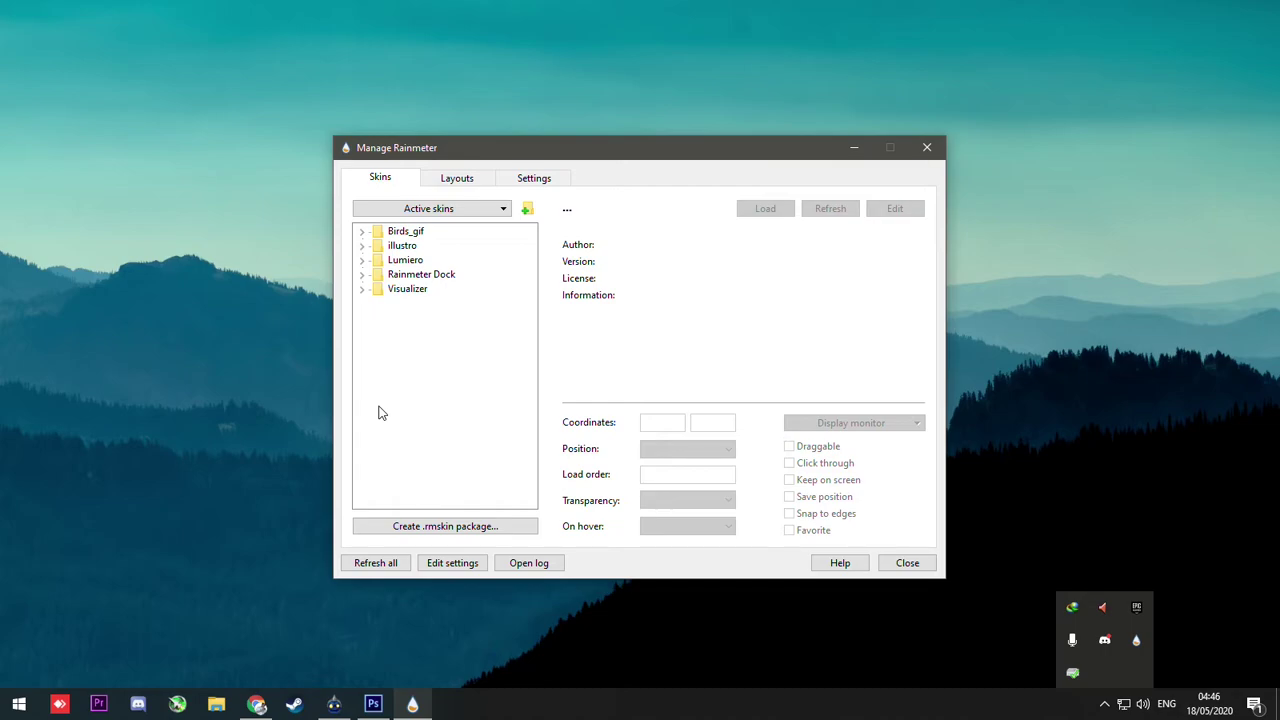
{"action": "left_click", "coordinate": [363, 261]}
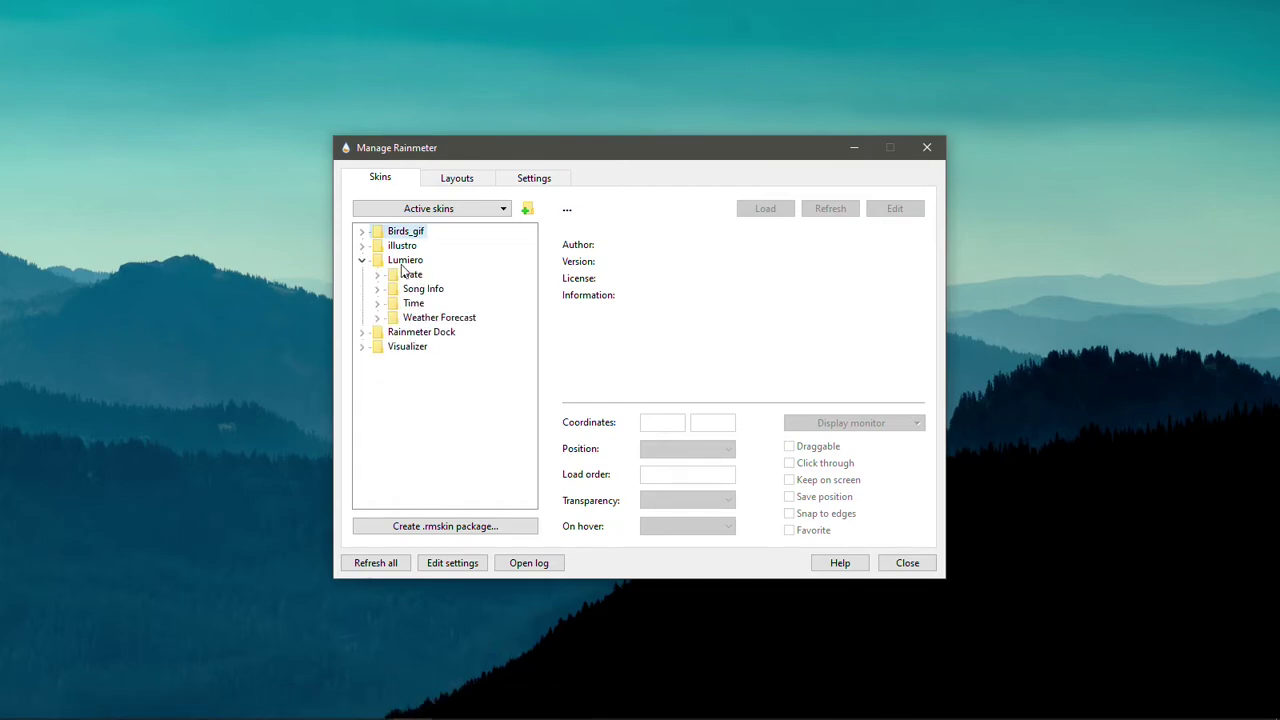
{"action": "left_click", "coordinate": [395, 264]}
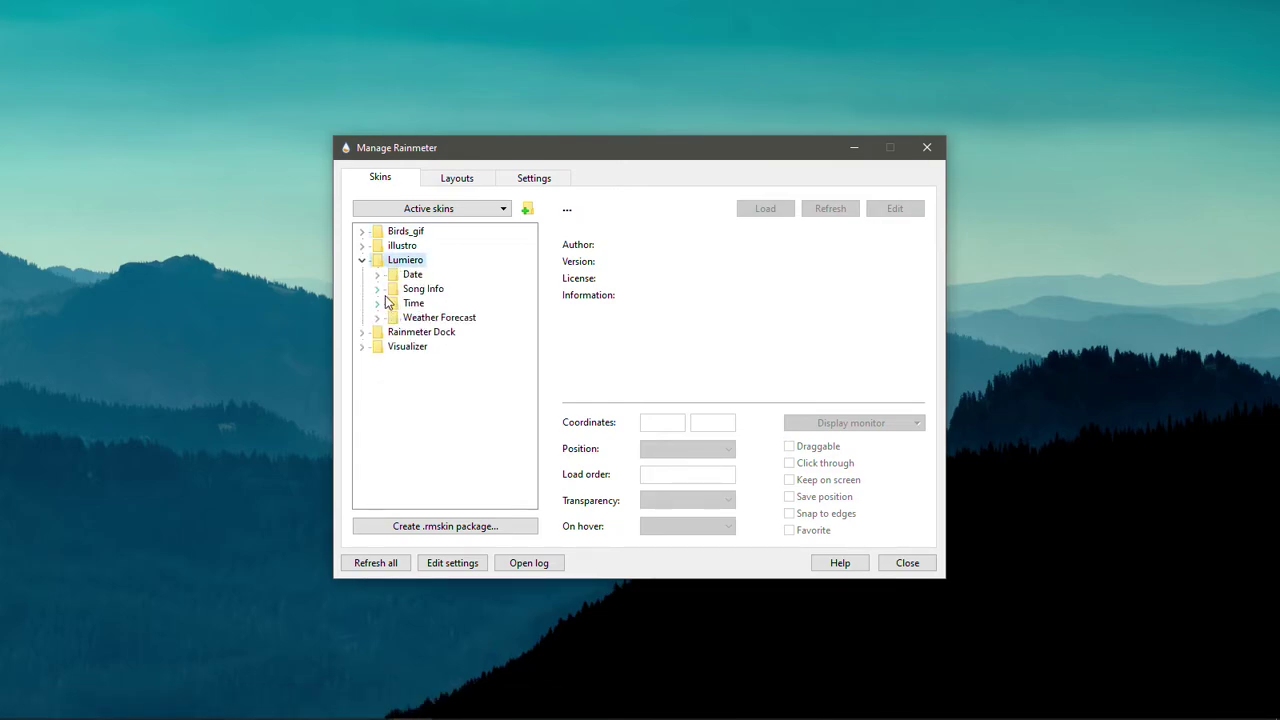
{"action": "left_click", "coordinate": [378, 304]}
{"action": "left_click", "coordinate": [378, 332]}
{"action": "left_click", "coordinate": [378, 275]}
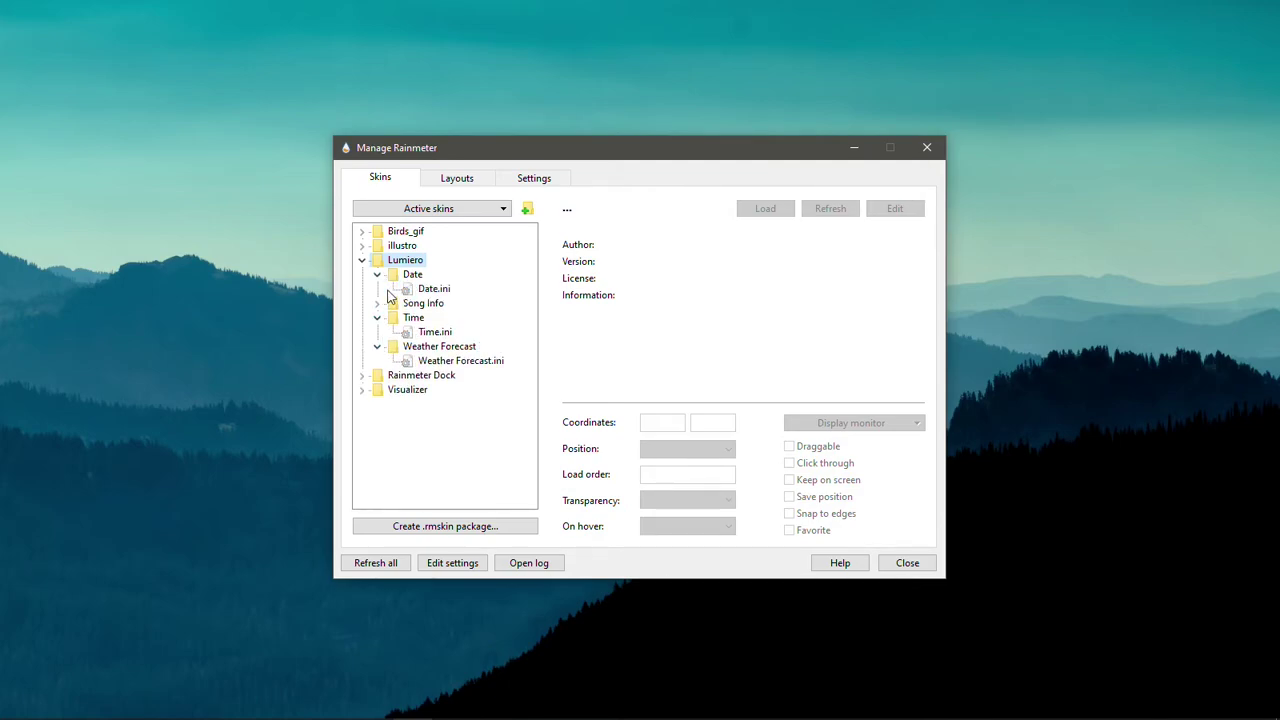
- Load Lumiero's Time.ini, Weather Forecast.ini and Date.ini skins and minimize the skin manager
{"action": "right_click", "coordinate": [422, 336]}
{"action": "left_click", "coordinate": [436, 345]}
{"action": "right_click", "coordinate": [425, 363]}
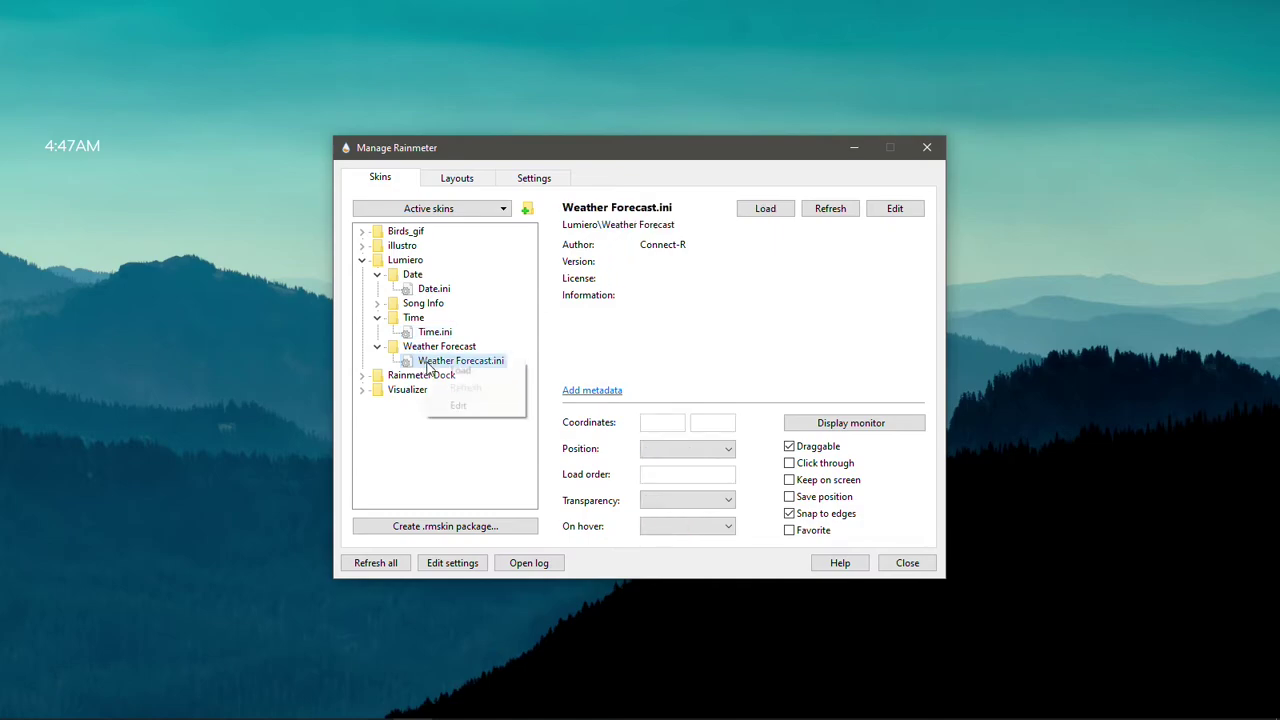
{"action": "left_click", "coordinate": [450, 370]}
{"action": "right_click", "coordinate": [430, 290]}
{"action": "left_click", "coordinate": [452, 298]}
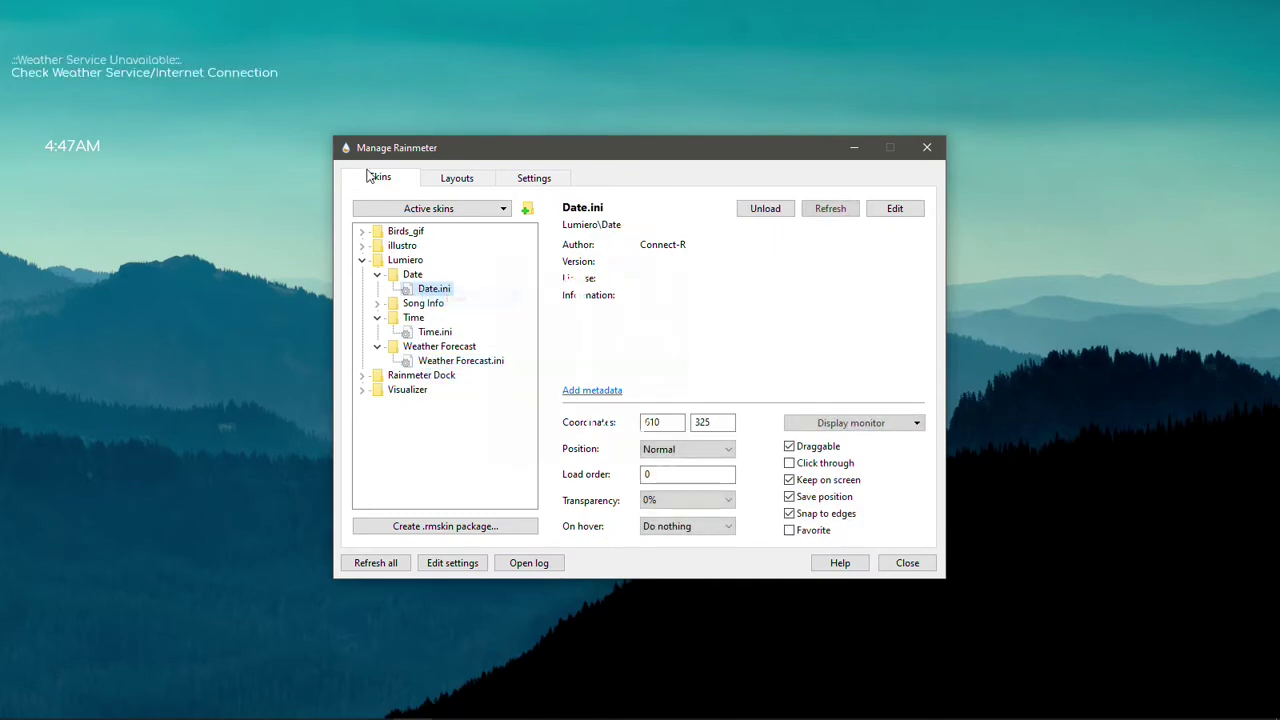
{"action": "left_click", "coordinate": [852, 148]}
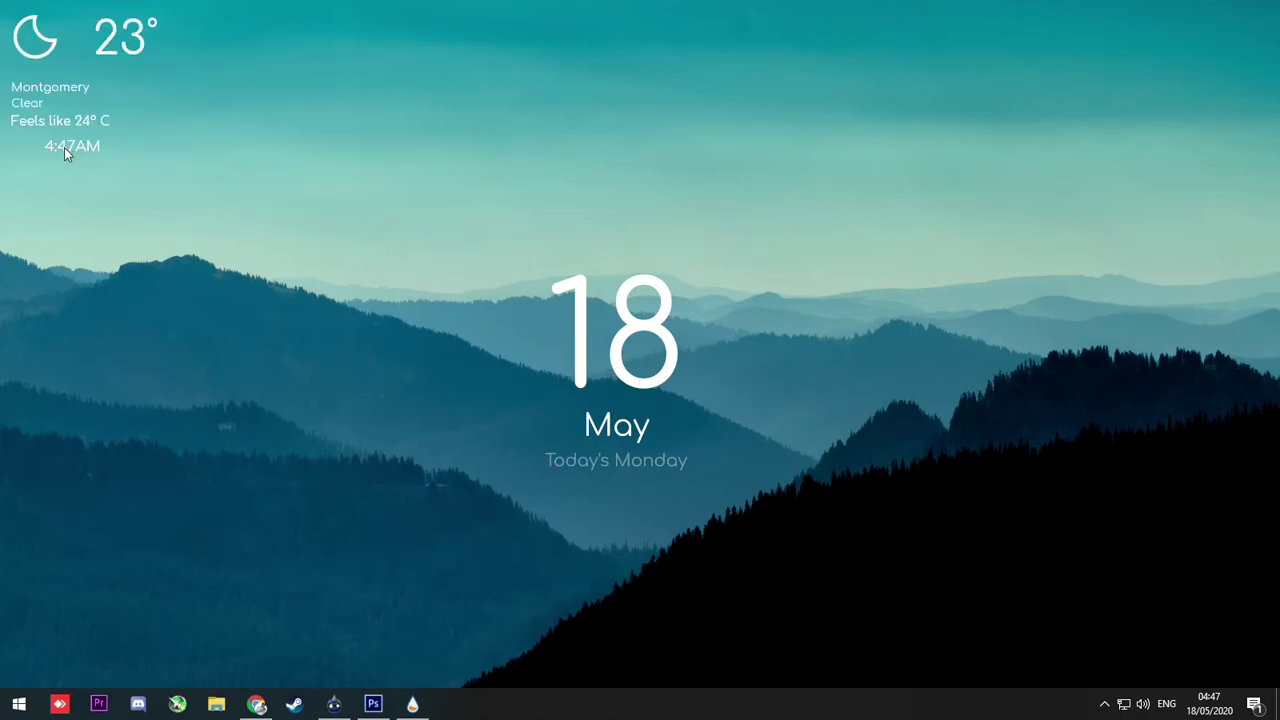
{"action": "mouse_move", "coordinate": [31, 152]}
{"action": "left_mouse_down"}
{"action": "mouse_move", "coordinate": [57, 149]}
{"action": "mouse_move", "coordinate": [44, 146]}
{"action": "left_mouse_up"}
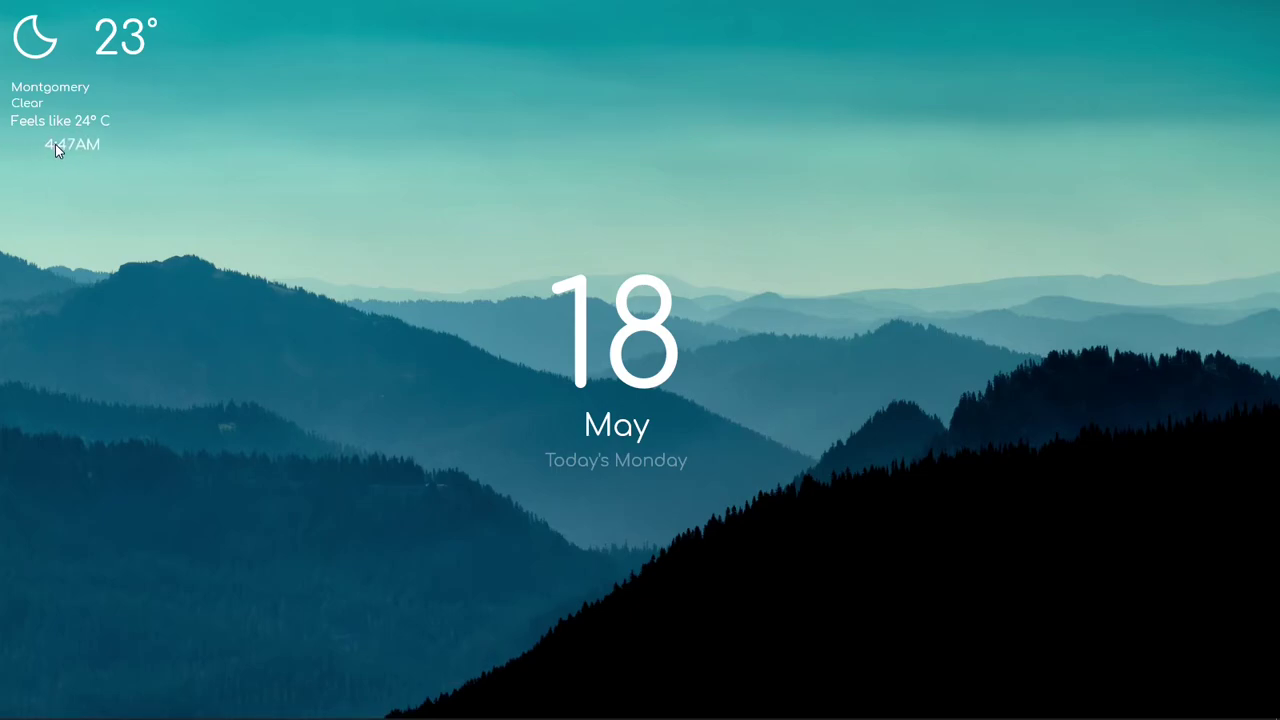
{"action": "right_click", "coordinate": [55, 144]}
{"action": "mouse_move", "coordinate": [123, 220]}
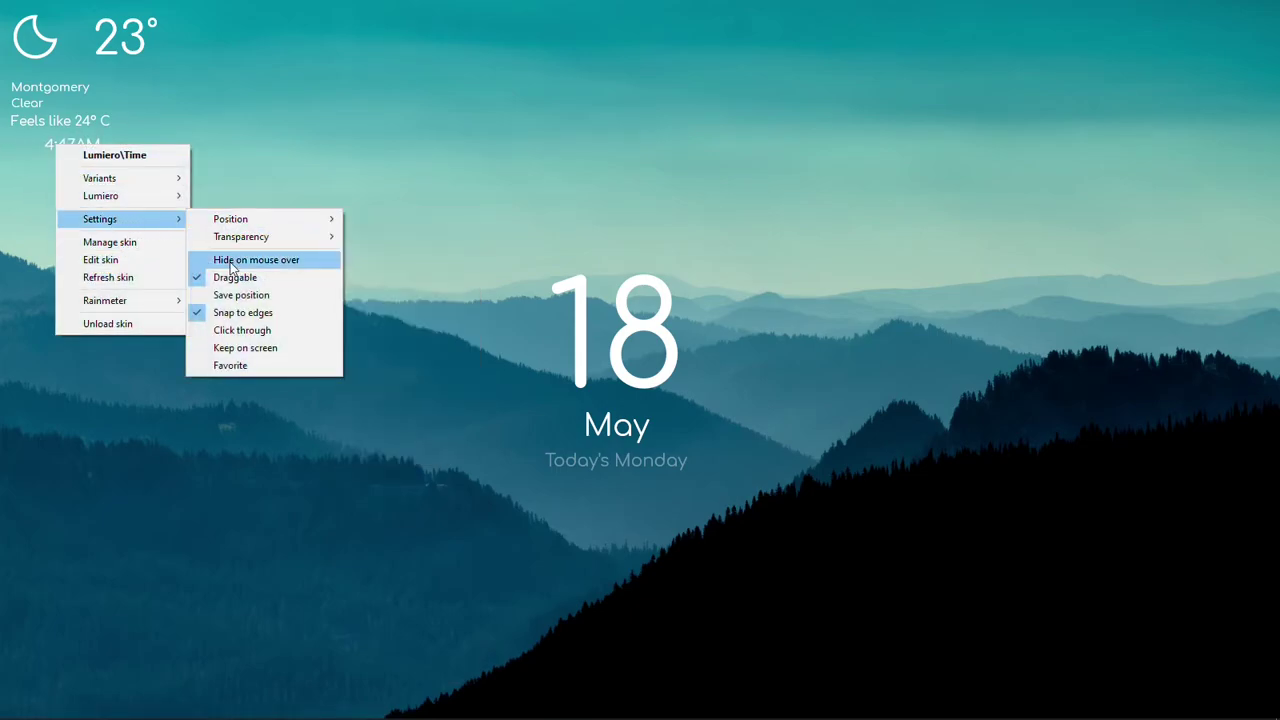
{"action": "left_click", "coordinate": [229, 348]}
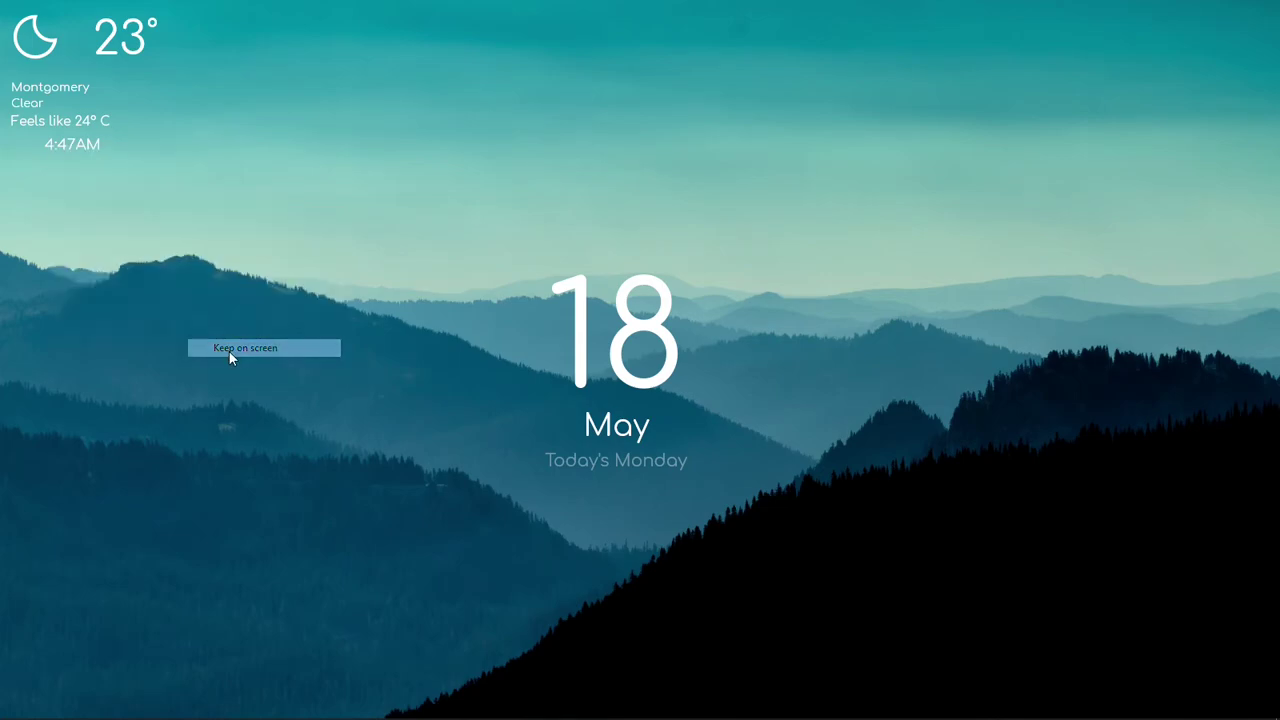
{"action": "right_click", "coordinate": [76, 146]}
{"action": "mouse_move", "coordinate": [166, 220]}
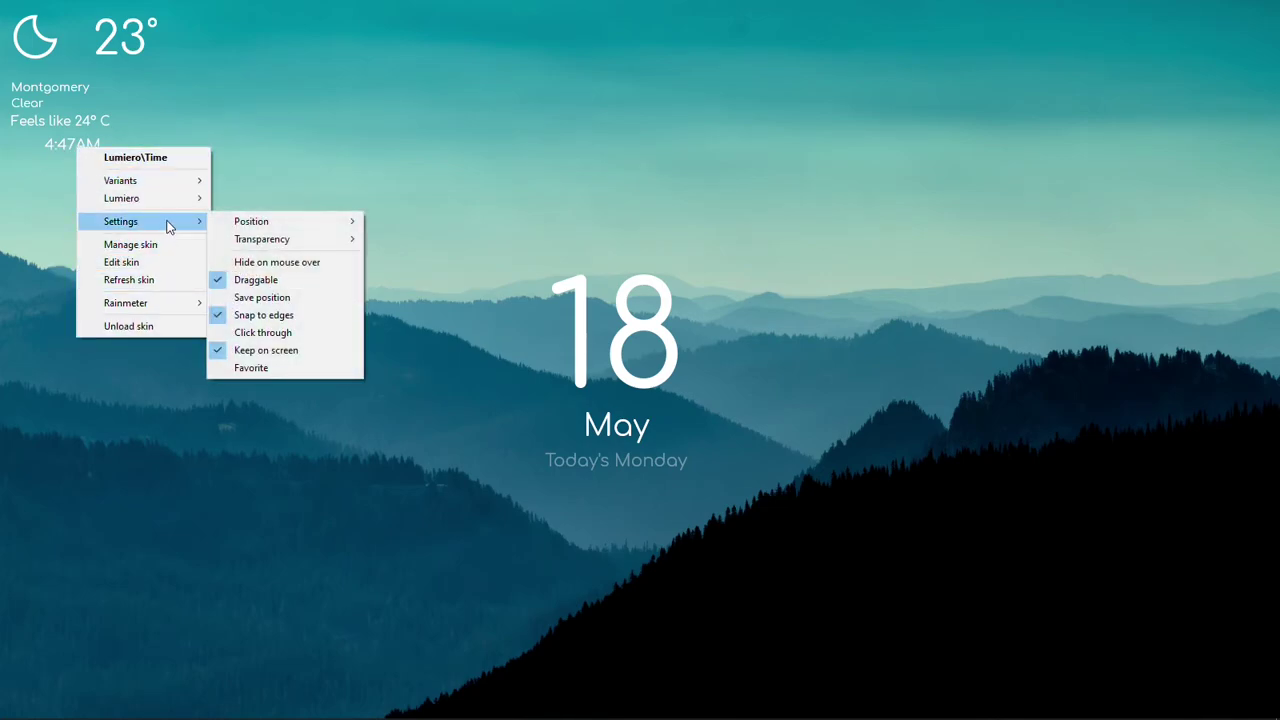
{"action": "left_click", "coordinate": [252, 349]}
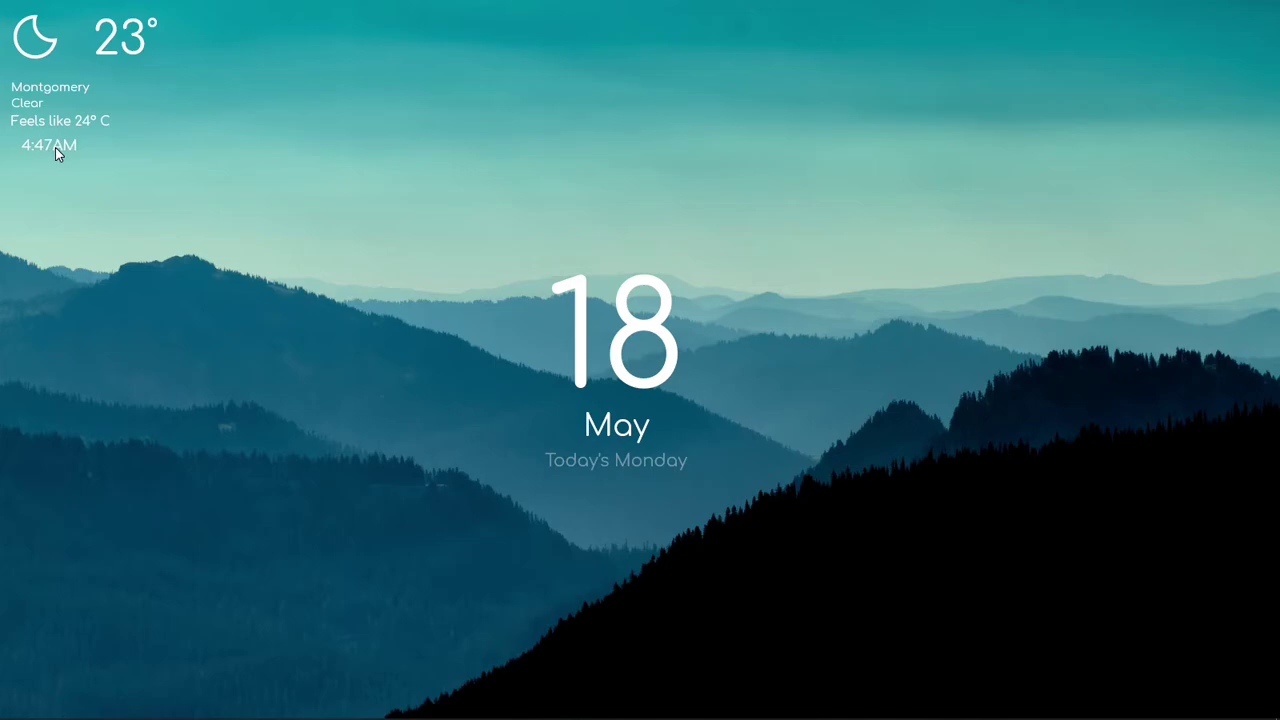
- Shift the weather skin slightly down on the desktop and line up the time skin just below it
{"action": "left_click_drag", "start_coordinate": [49, 44], "coordinate": [49, 52]}
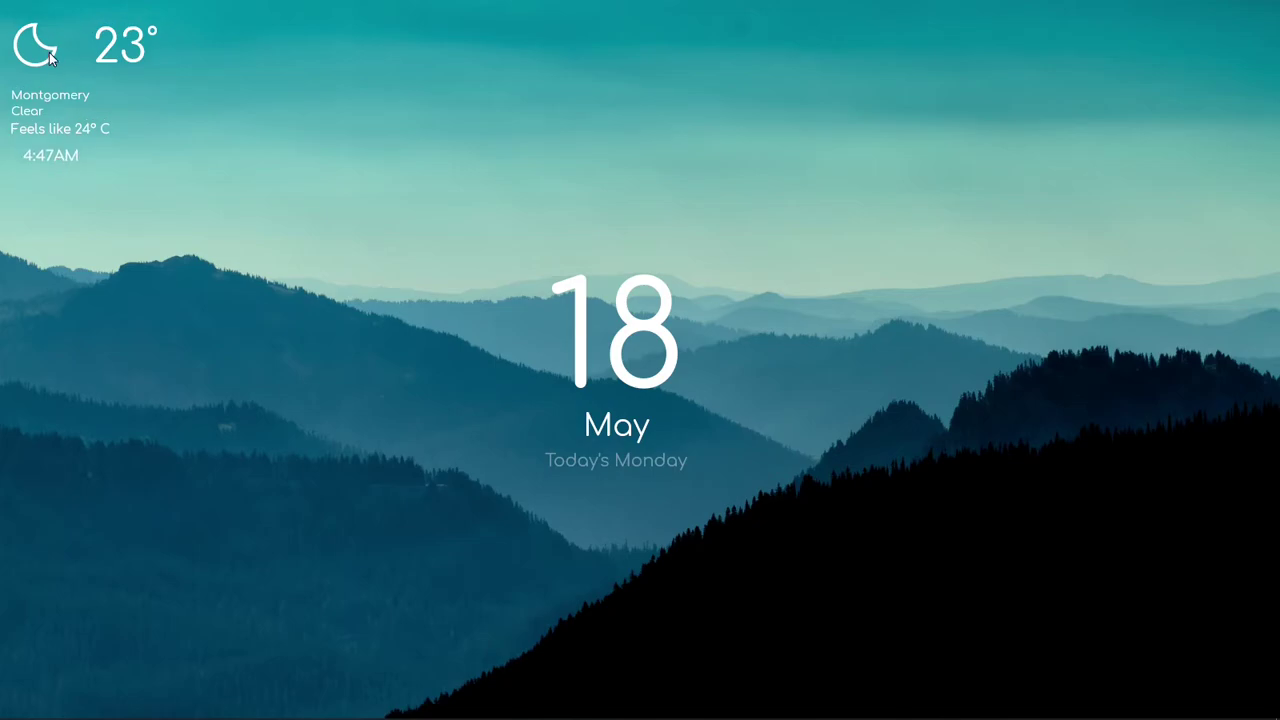
{"action": "right_click", "coordinate": [58, 157]}
{"action": "left_click", "coordinate": [17, 189]}
- Edit the time skin's Time.ini to set Scale to 0.80, save and close the file, and refresh the skin
{"action": "right_click", "coordinate": [38, 155]}
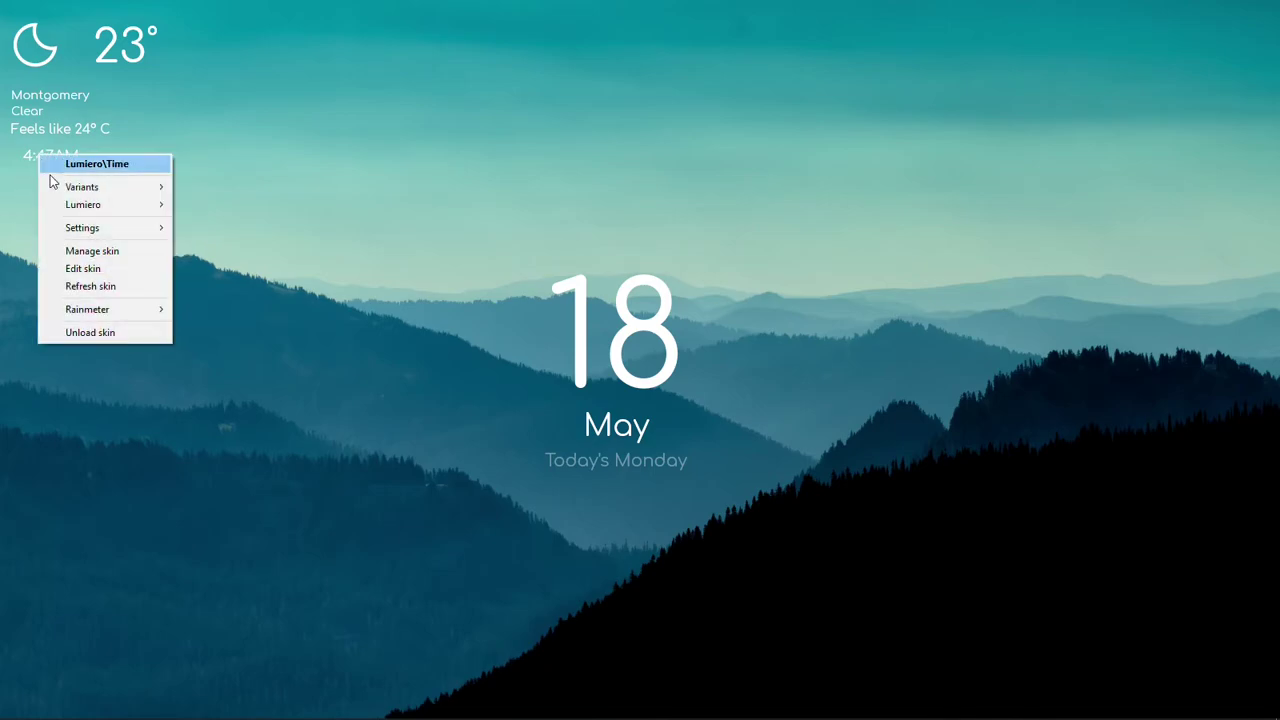
{"action": "left_click", "coordinate": [83, 268]}
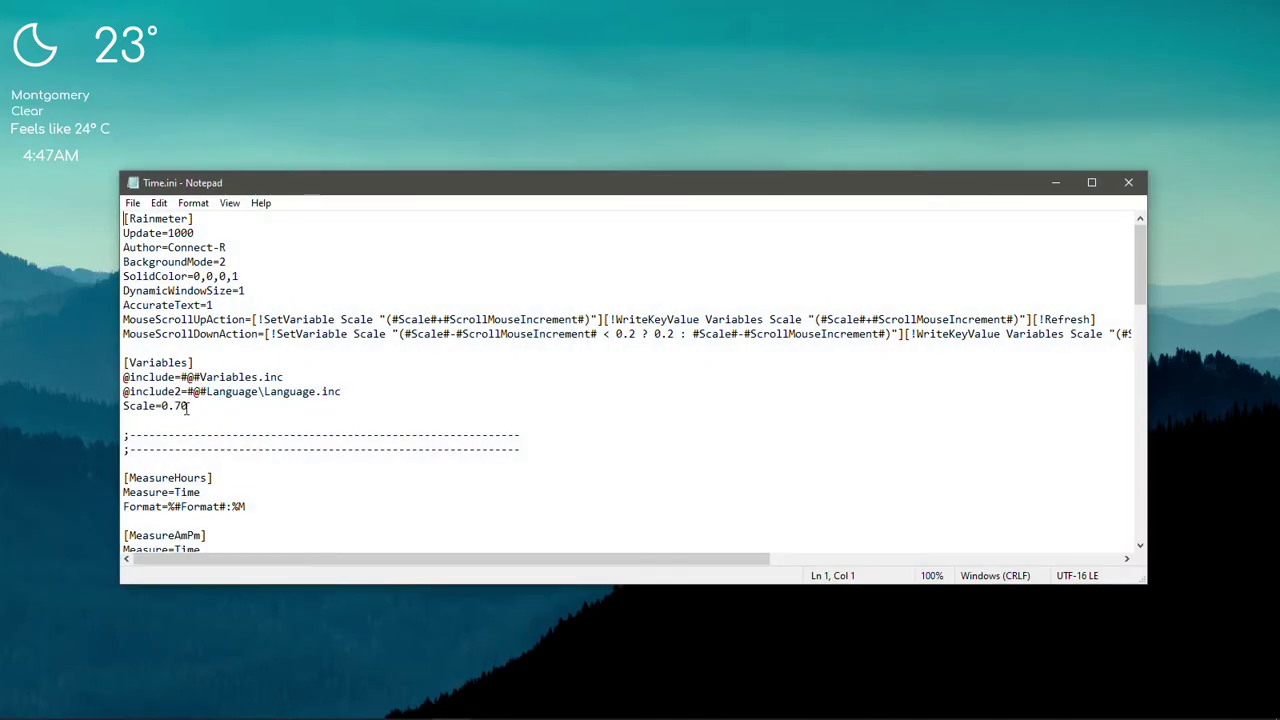
{"action": "left_click_drag", "start_coordinate": [174, 406], "coordinate": [180, 406]}
{"action": "type", "text": "8"}
{"action": "left_click", "coordinate": [132, 203]}
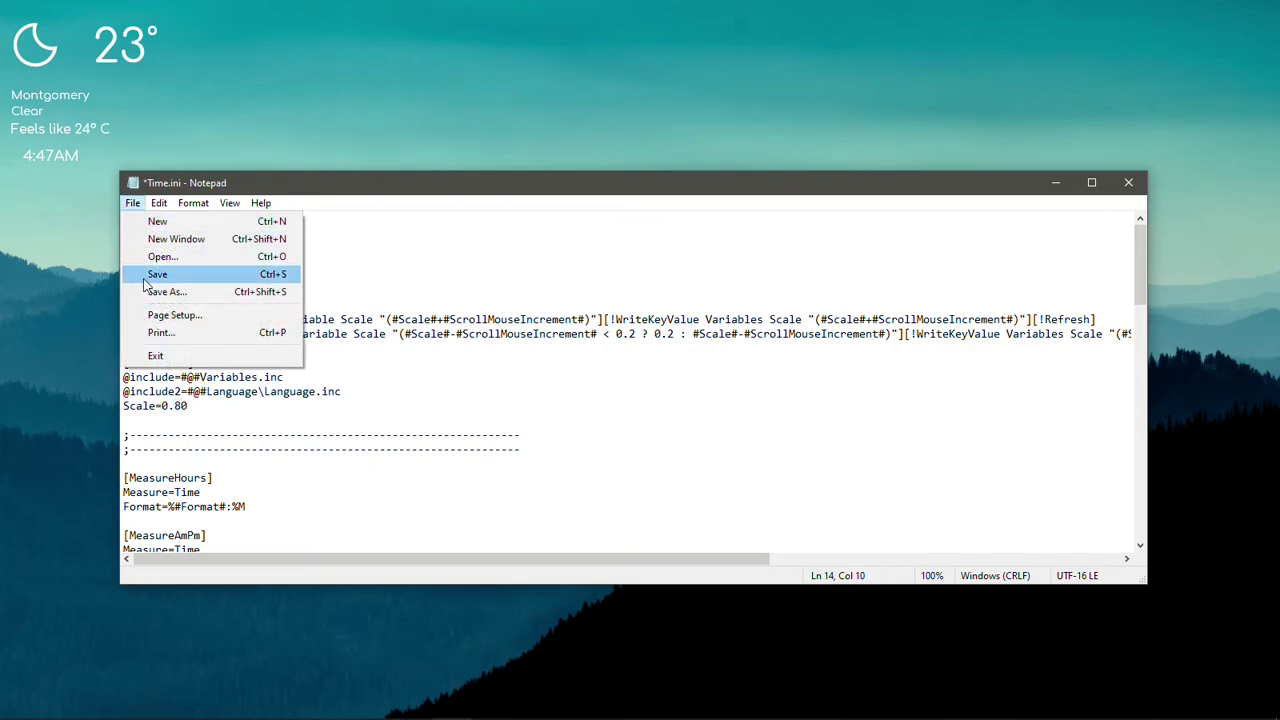
{"action": "left_click", "coordinate": [148, 276]}
{"action": "left_click", "coordinate": [1128, 182]}
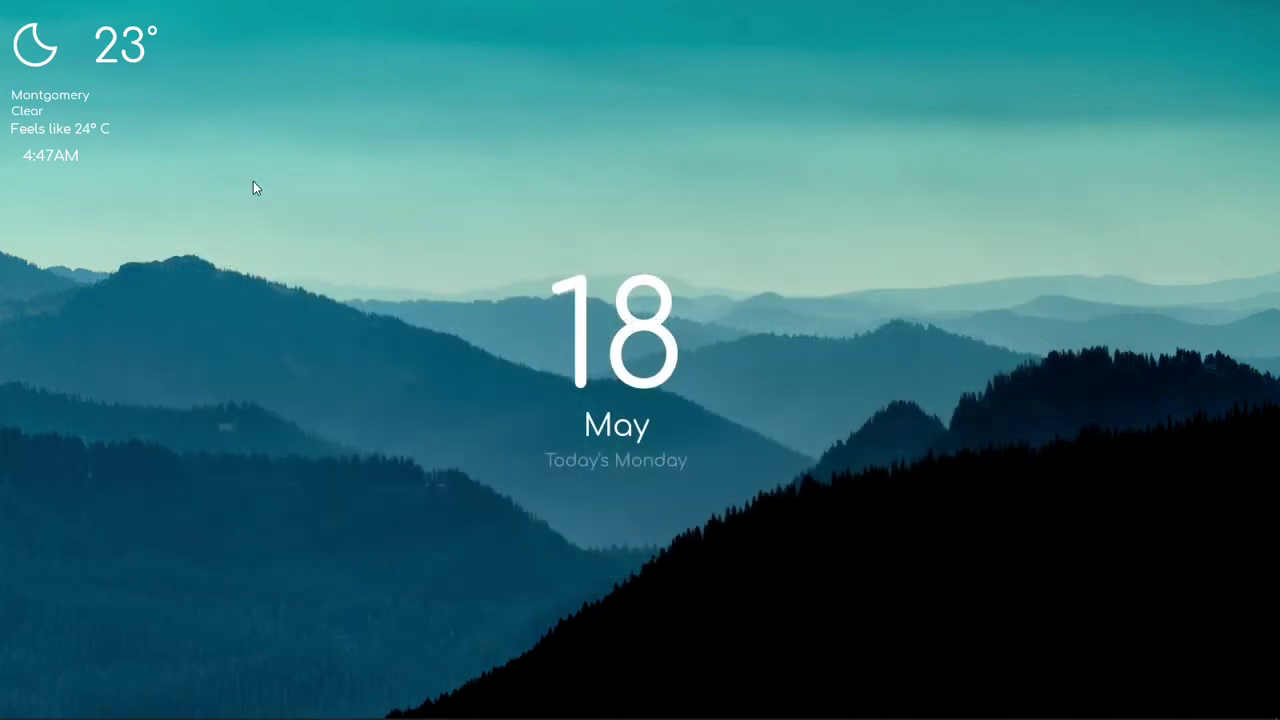
{"action": "right_click", "coordinate": [59, 157]}
{"action": "left_click", "coordinate": [104, 286]}
- Reduce the Scale value in the date skin's Date.ini, save and close the file, and refresh the skin
{"action": "right_click", "coordinate": [592, 330]}
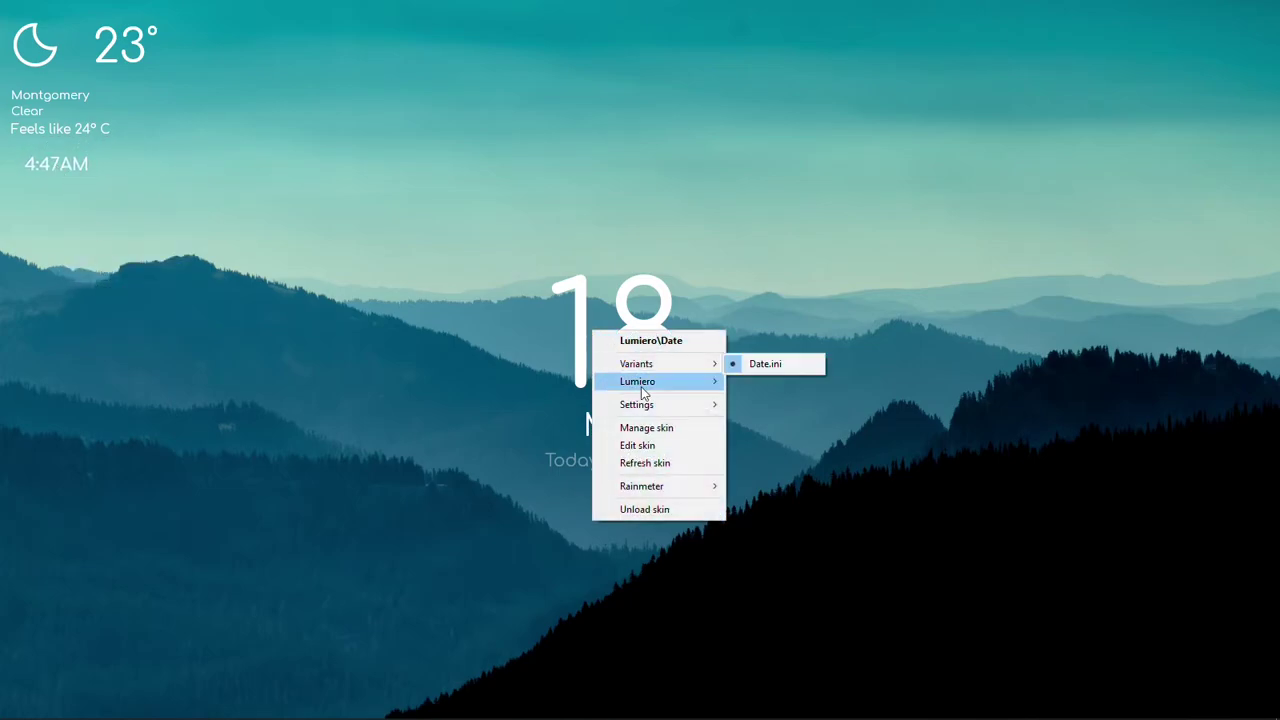
{"action": "left_click", "coordinate": [649, 443]}
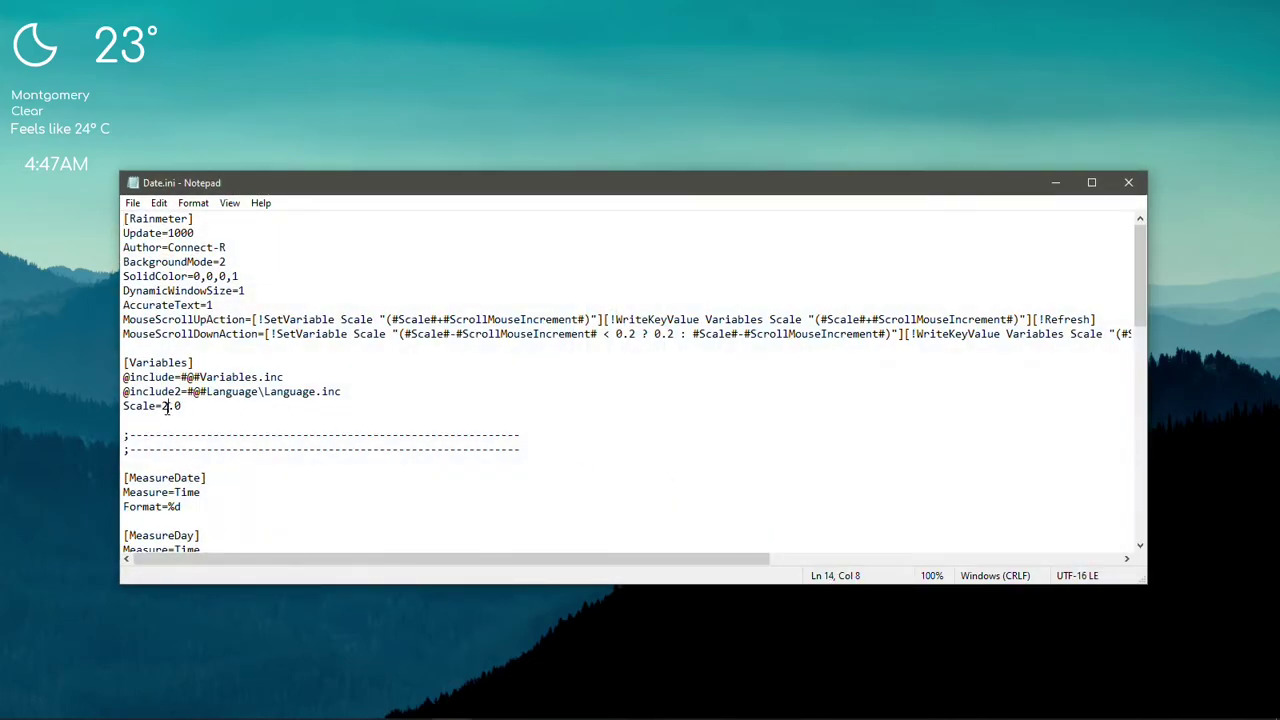
{"action": "type", "text": "1"}
{"action": "left_click", "coordinate": [132, 203]}
{"action": "left_click", "coordinate": [142, 271]}
{"action": "left_click", "coordinate": [1126, 183]}
{"action": "right_click", "coordinate": [584, 331]}
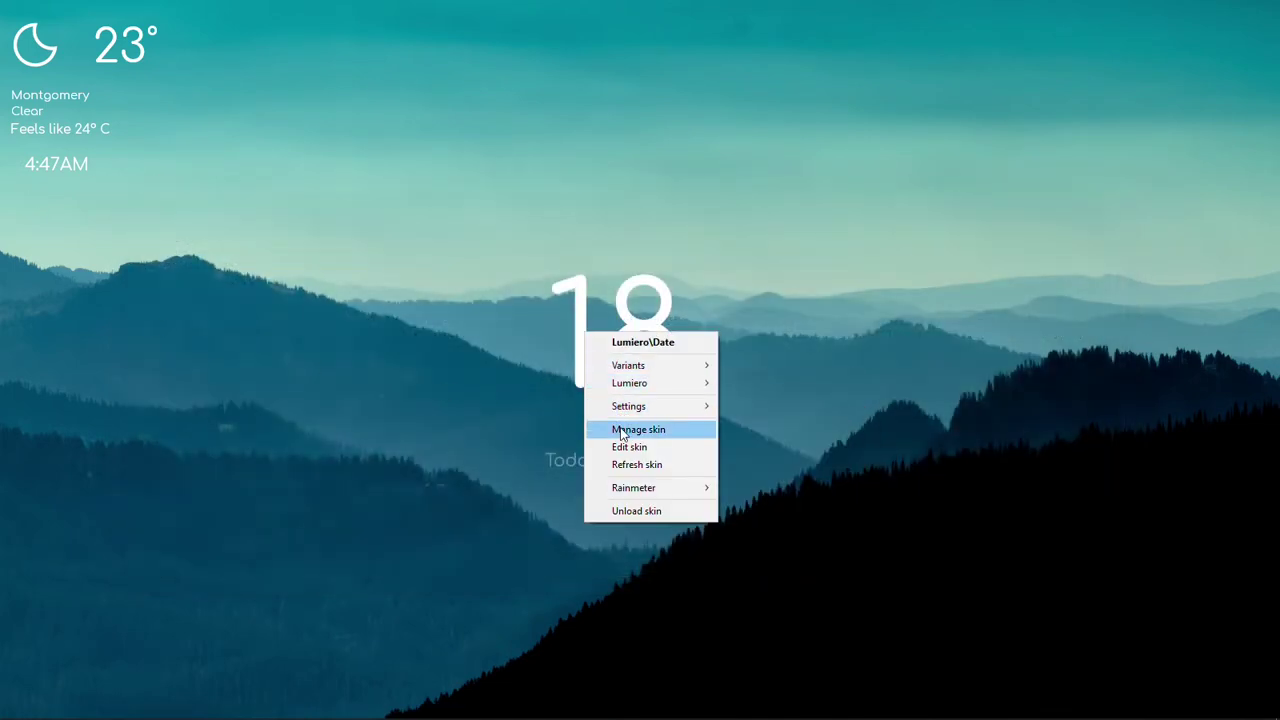
{"action": "left_click", "coordinate": [626, 462]}
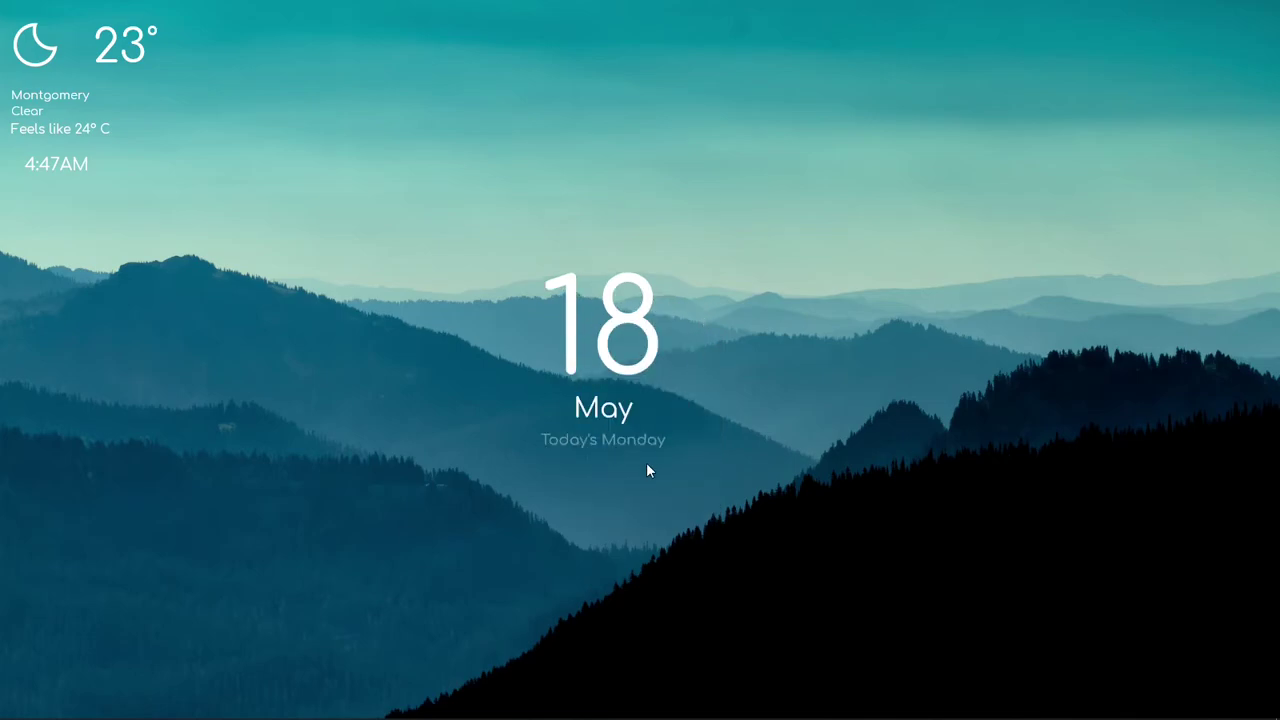
{"action": "right_click", "coordinate": [727, 178]}
{"action": "left_click", "coordinate": [757, 247]}
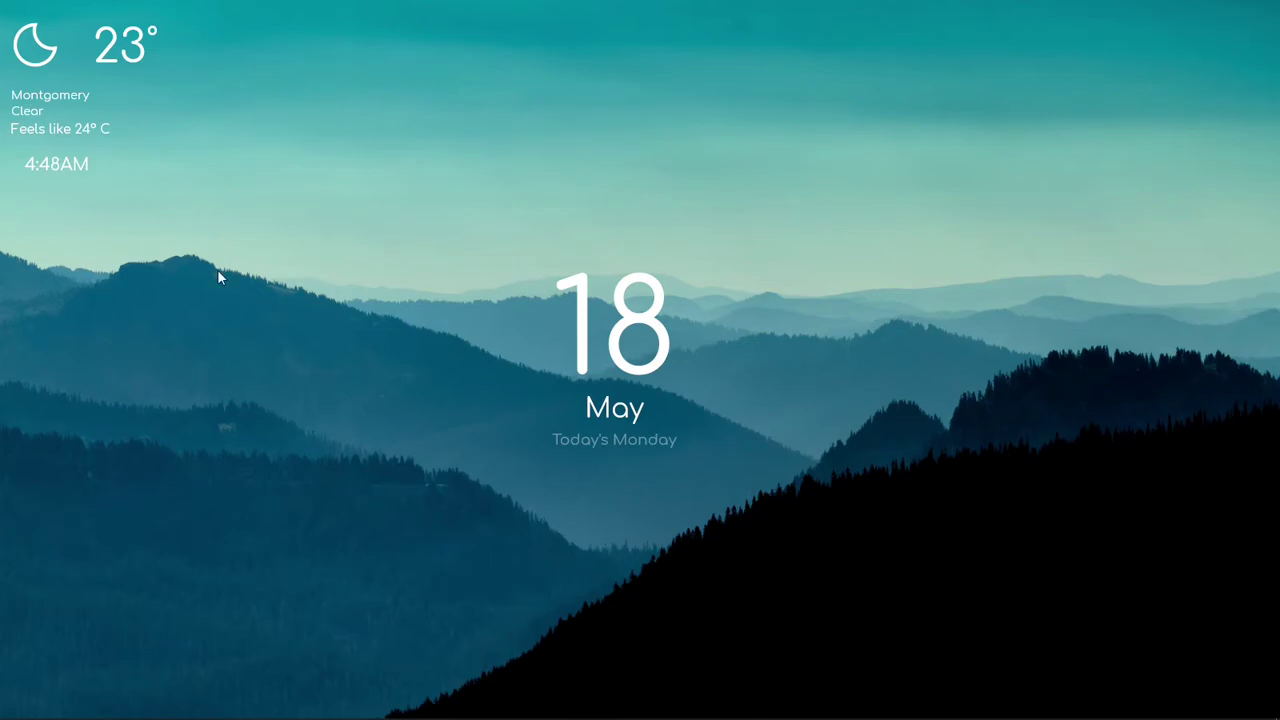
- Load the Rainmeter Dock.ini skin from Rainmeter's skin manager and place the dock centred along the desktop's lower edge
{"action": "left_click", "coordinate": [1104, 704]}
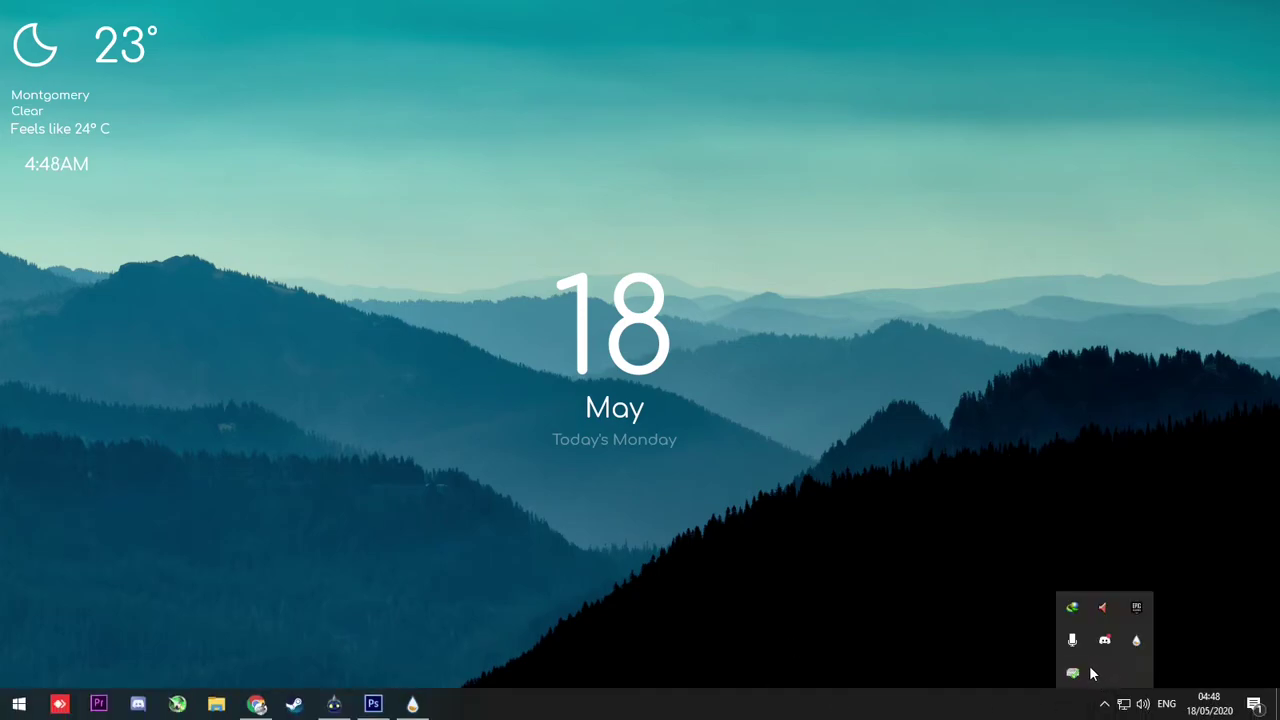
{"action": "left_click", "coordinate": [1136, 643]}
{"action": "left_click", "coordinate": [363, 376]}
{"action": "right_click", "coordinate": [397, 391]}
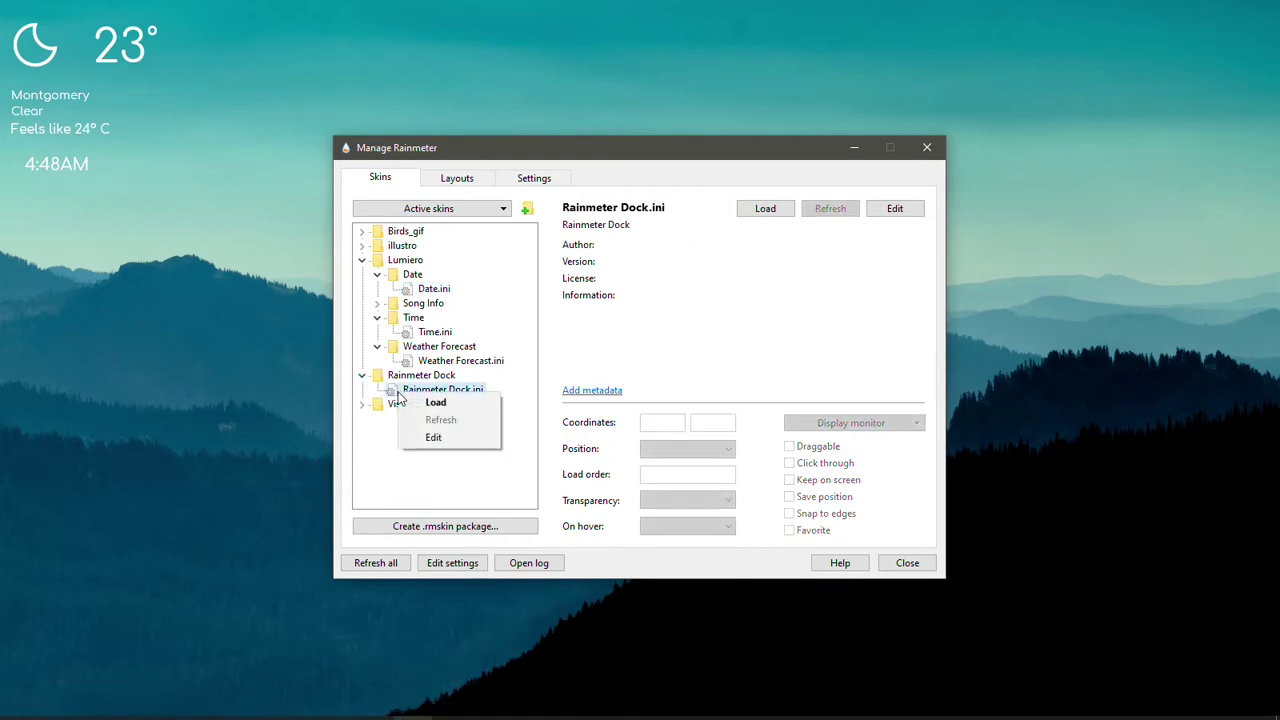
{"action": "left_click", "coordinate": [433, 402]}
{"action": "left_click_drag", "start_coordinate": [480, 64], "coordinate": [833, 709]}
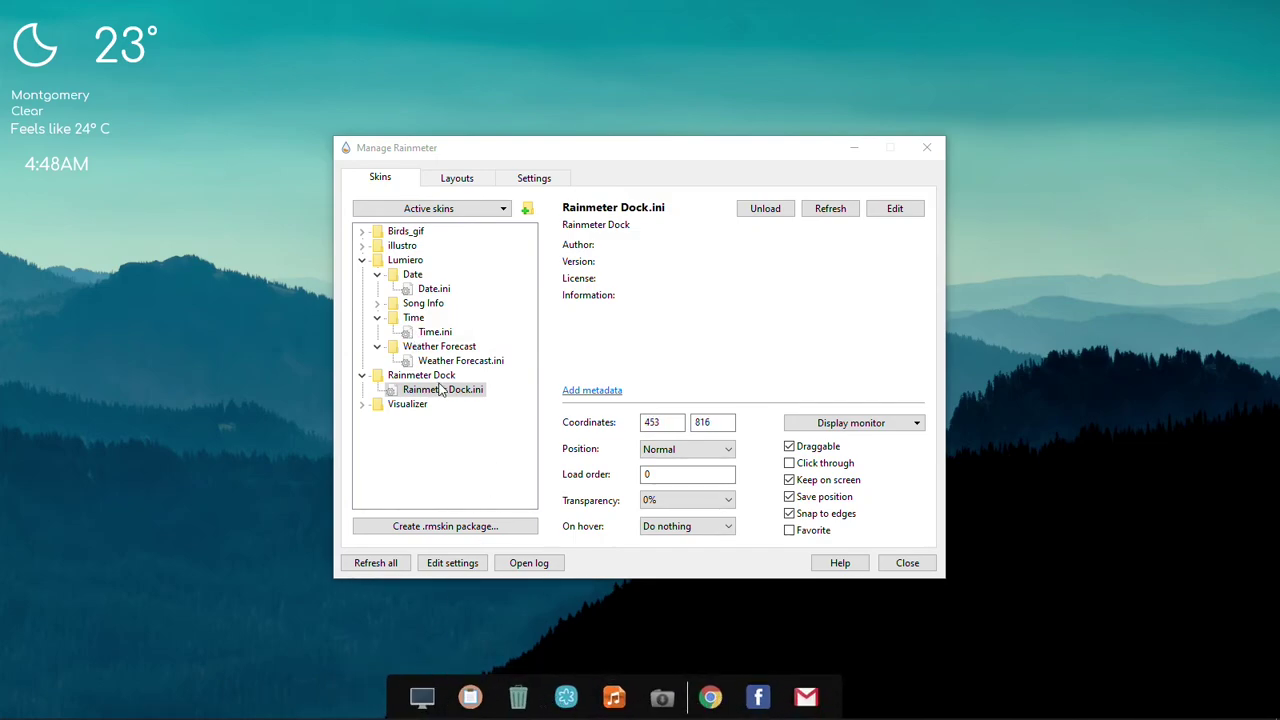
{"action": "left_click", "coordinate": [905, 563]}
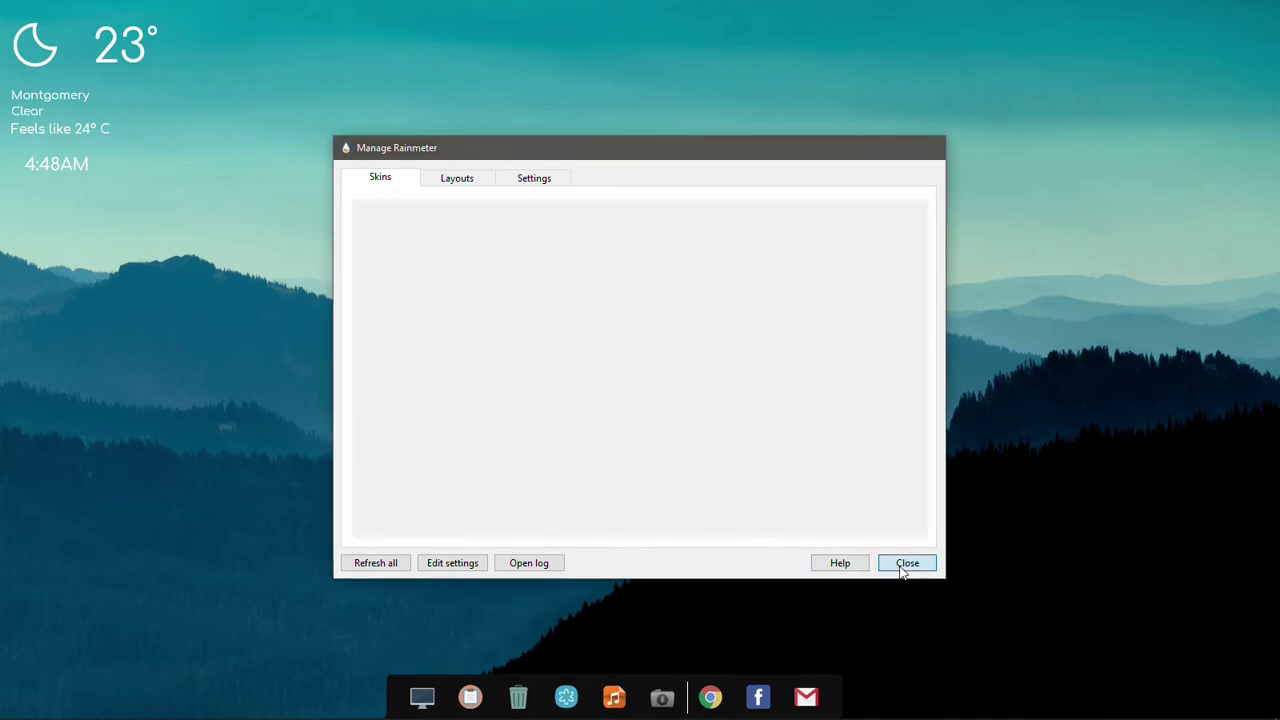
- Edit the dock skin's Rainmeter Dock.ini to set the MeterBackground shape's Fill Color to 255,255,255,5
{"action": "right_click", "coordinate": [445, 697]}
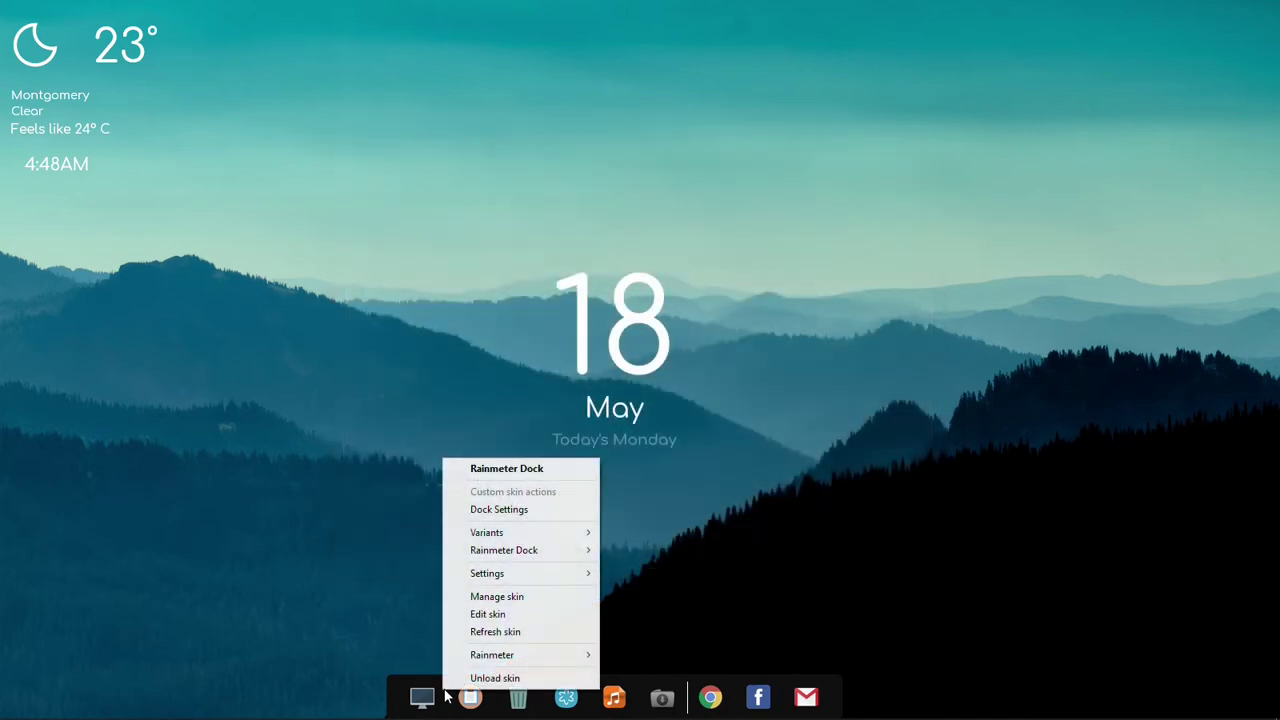
{"action": "left_click", "coordinate": [484, 616]}
{"action": "scroll", "coordinate": [205, 362], "scroll_direction": "down", "scroll_amount": 6}
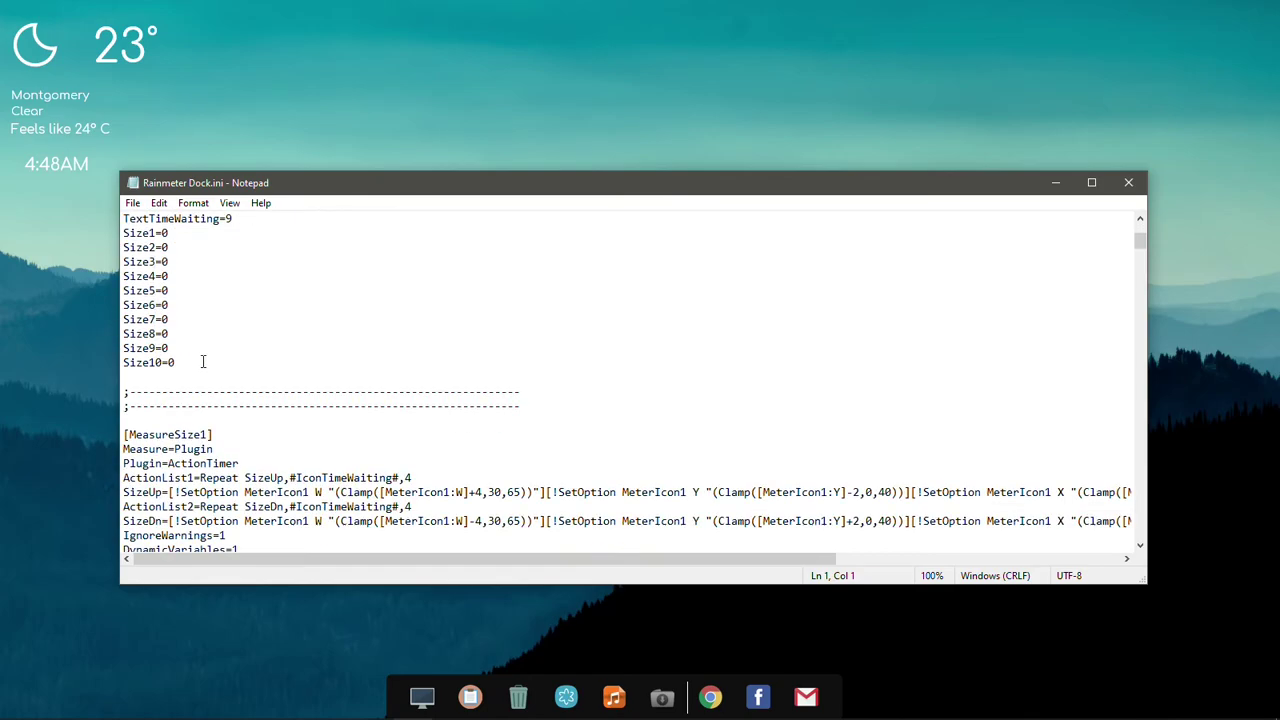
{"action": "scroll", "coordinate": [205, 362], "scroll_direction": "down", "scroll_amount": 20}
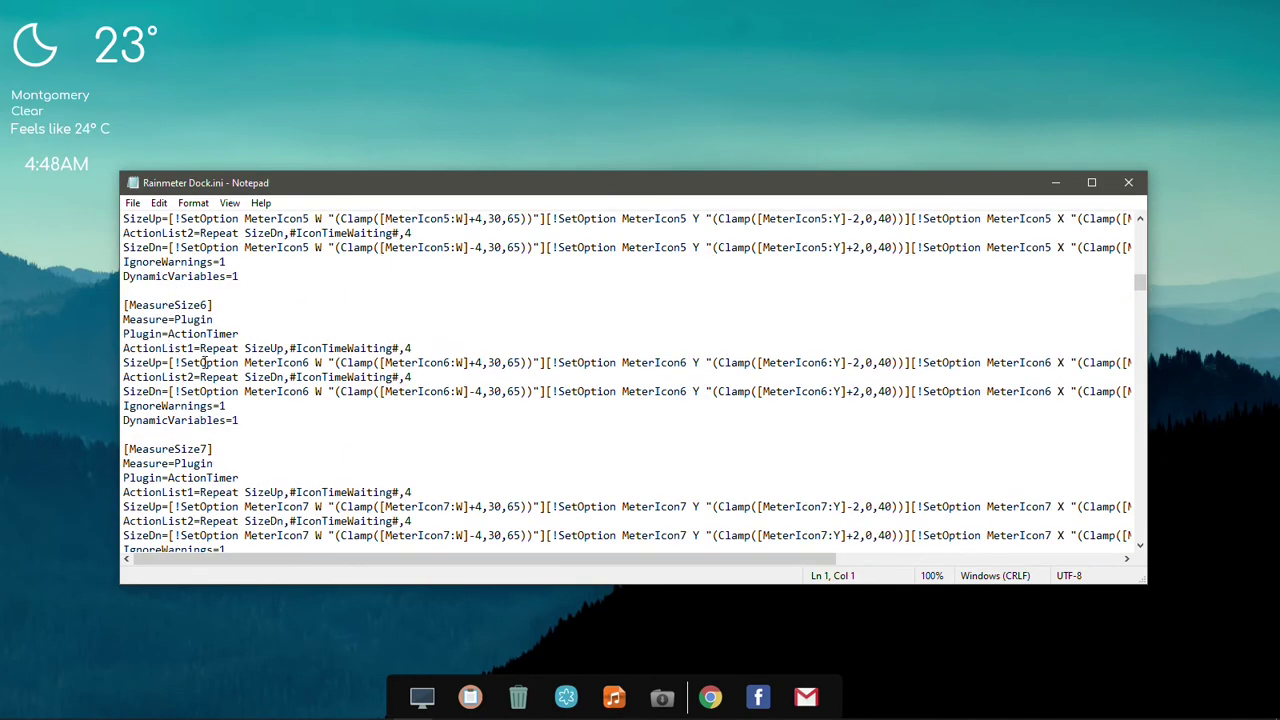
{"action": "scroll", "coordinate": [260, 377], "scroll_direction": "down", "scroll_amount": 15}
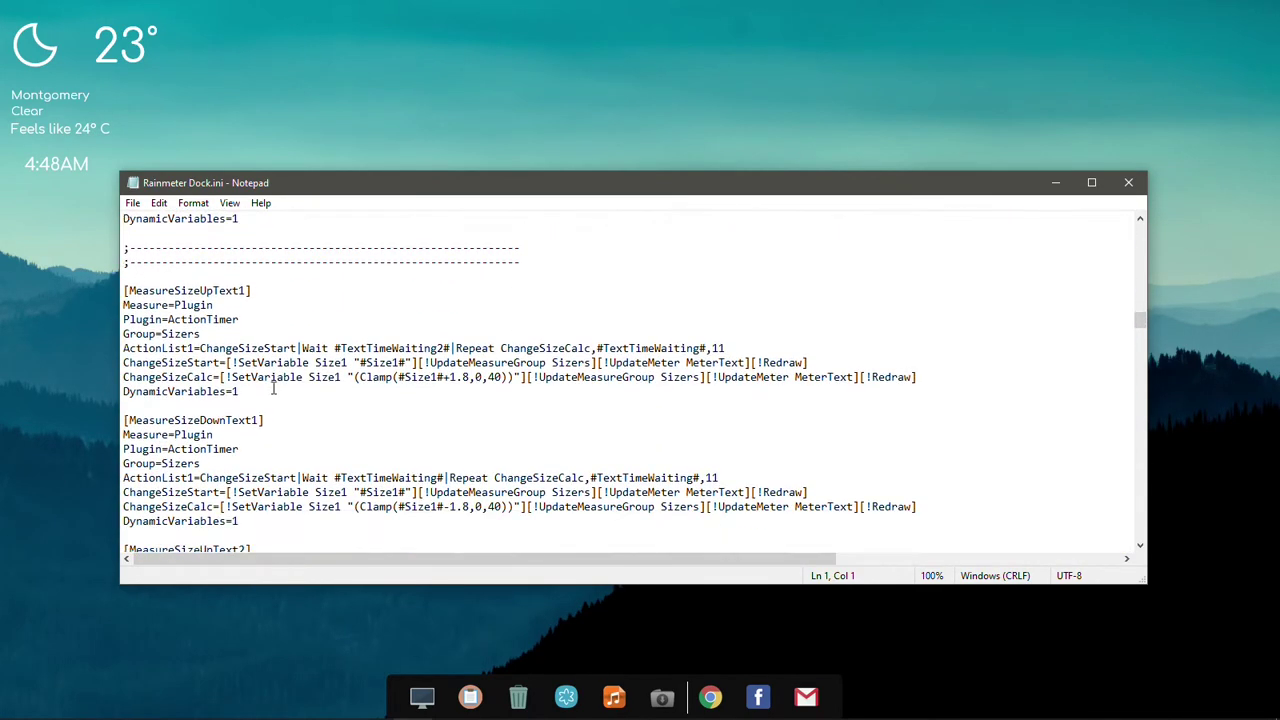
{"action": "scroll", "coordinate": [273, 388], "scroll_direction": "down", "scroll_amount": 20}
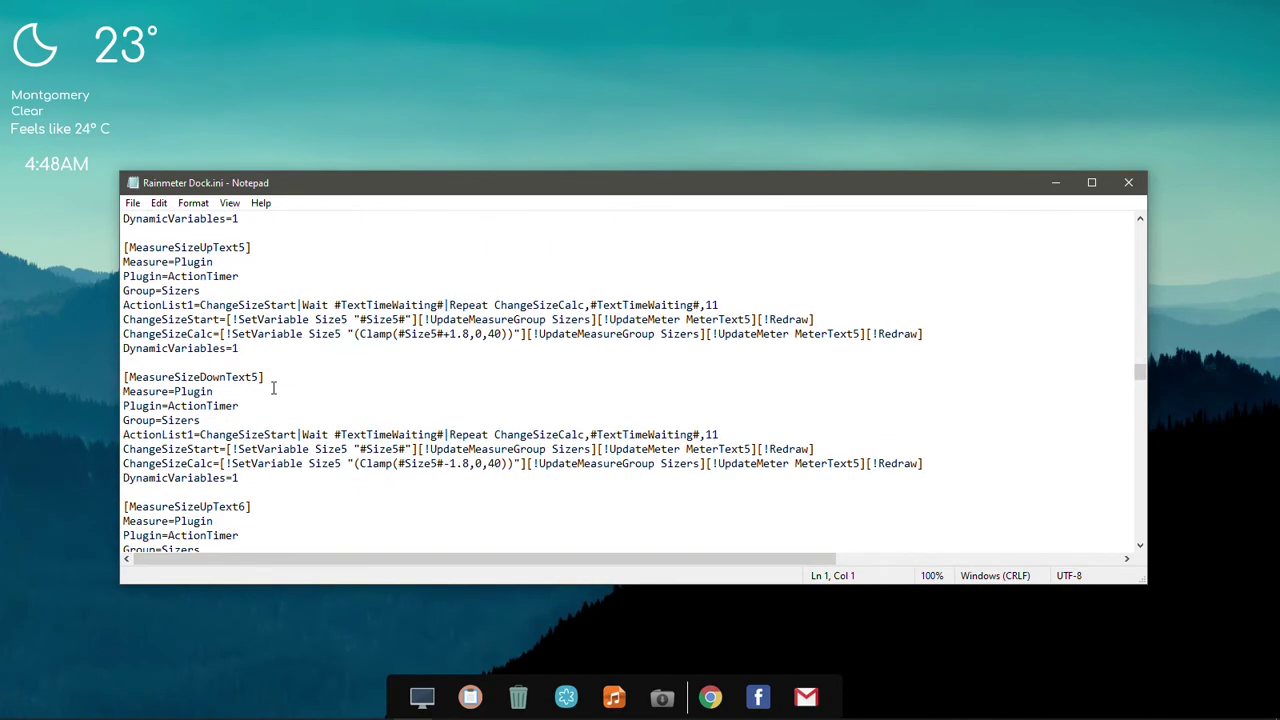
{"action": "scroll", "coordinate": [273, 388], "scroll_direction": "down", "scroll_amount": 20}
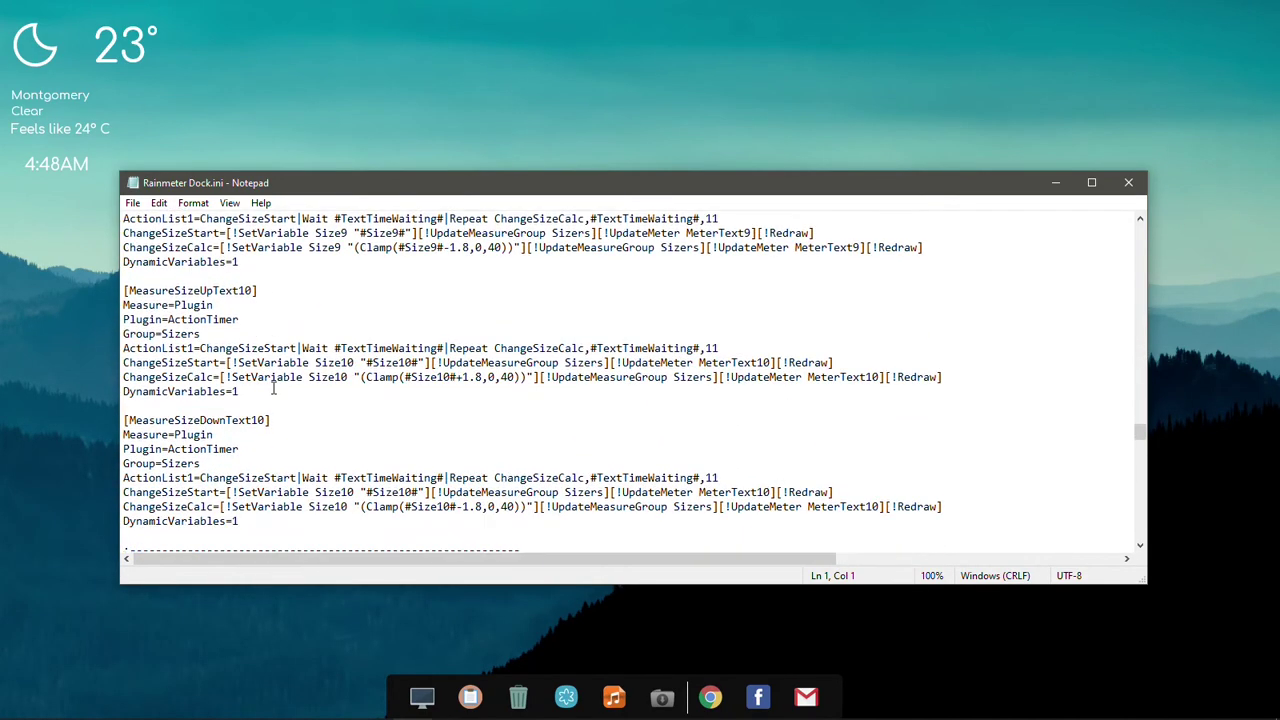
{"action": "scroll", "coordinate": [273, 388], "scroll_direction": "up", "scroll_amount": 1}
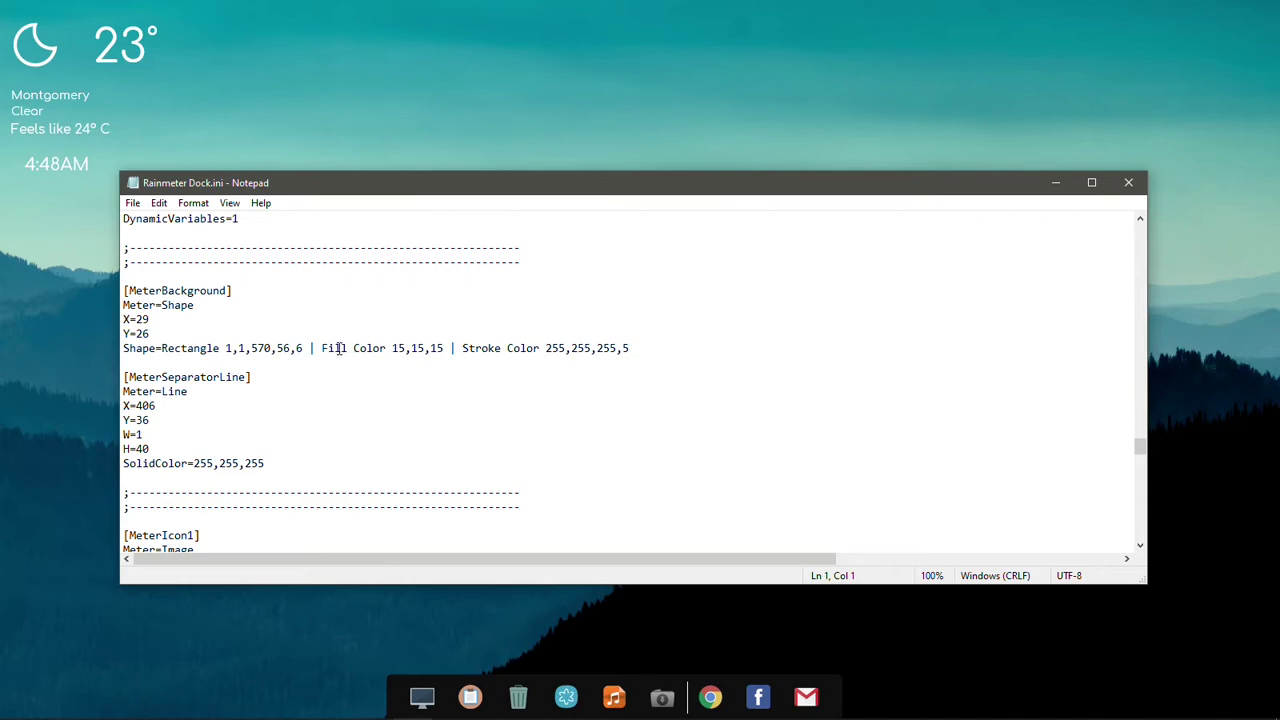
{"action": "left_click", "coordinate": [395, 348]}
{"action": "type", "text": "255,"}
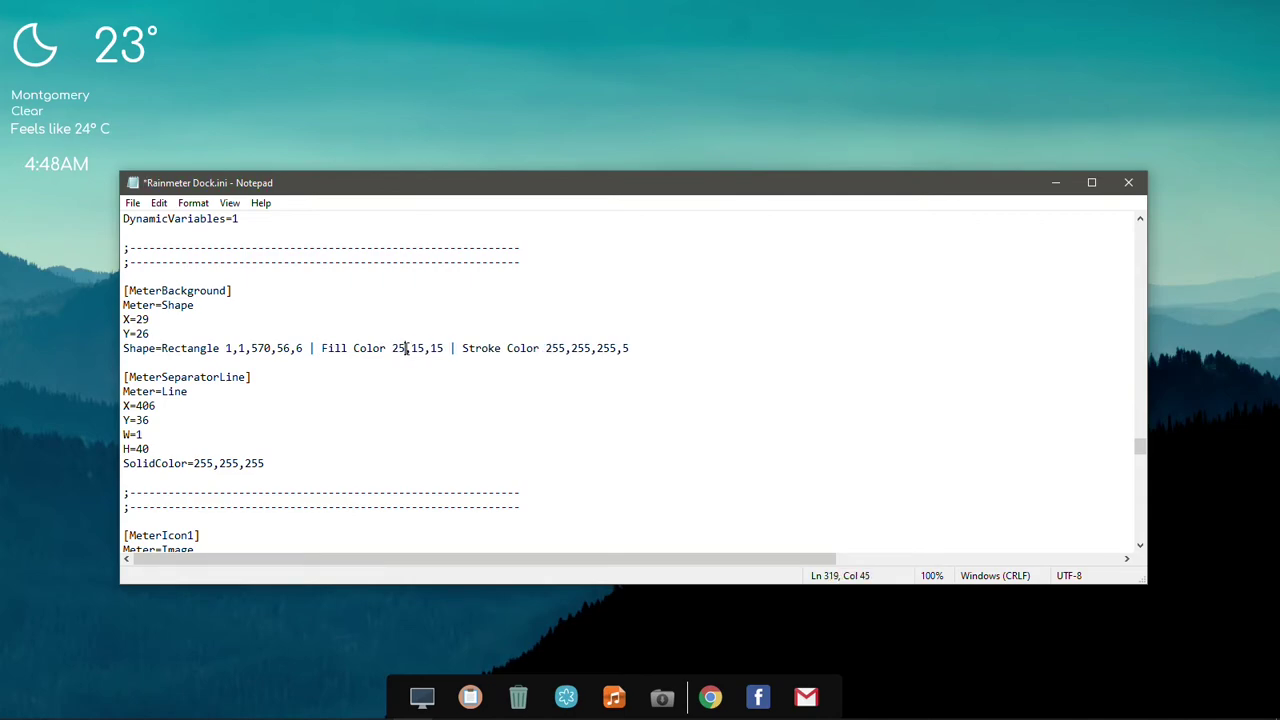
{"action": "type", "text": "588"}
{"action": "double_click", "coordinate": [430, 348]}
{"action": "type", "text": "255,"}
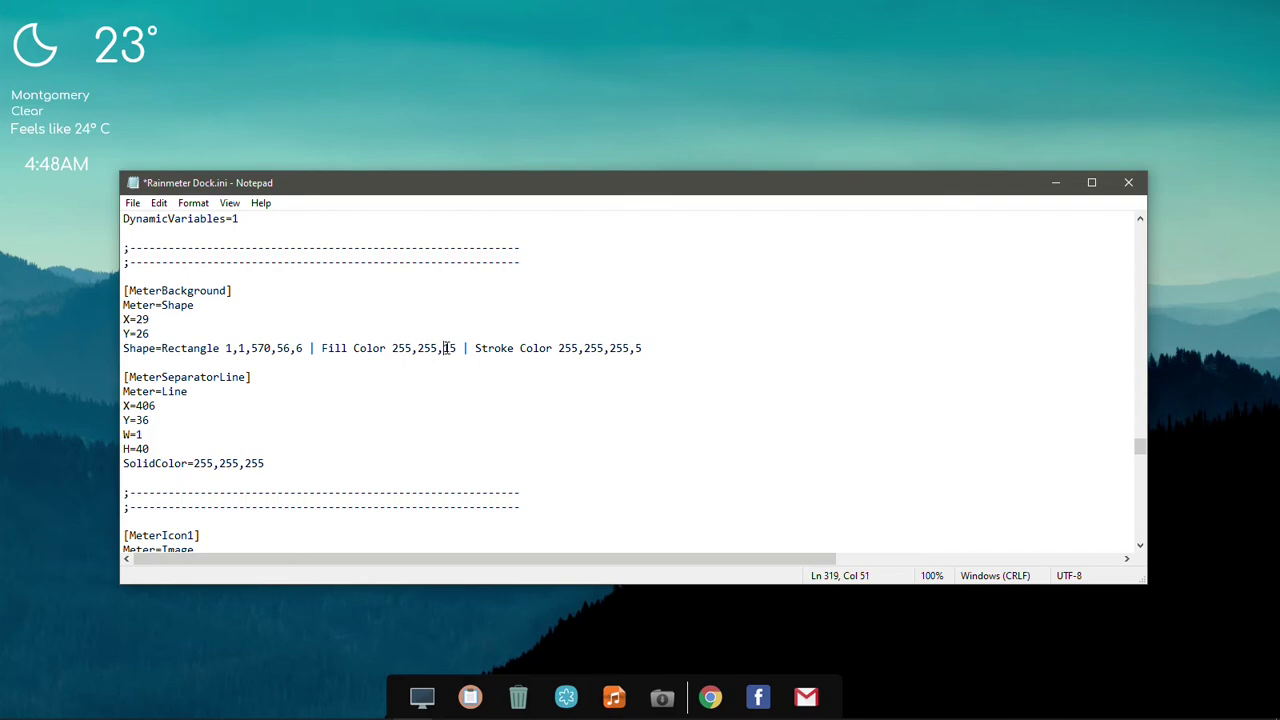
{"action": "type", "text": "255"}
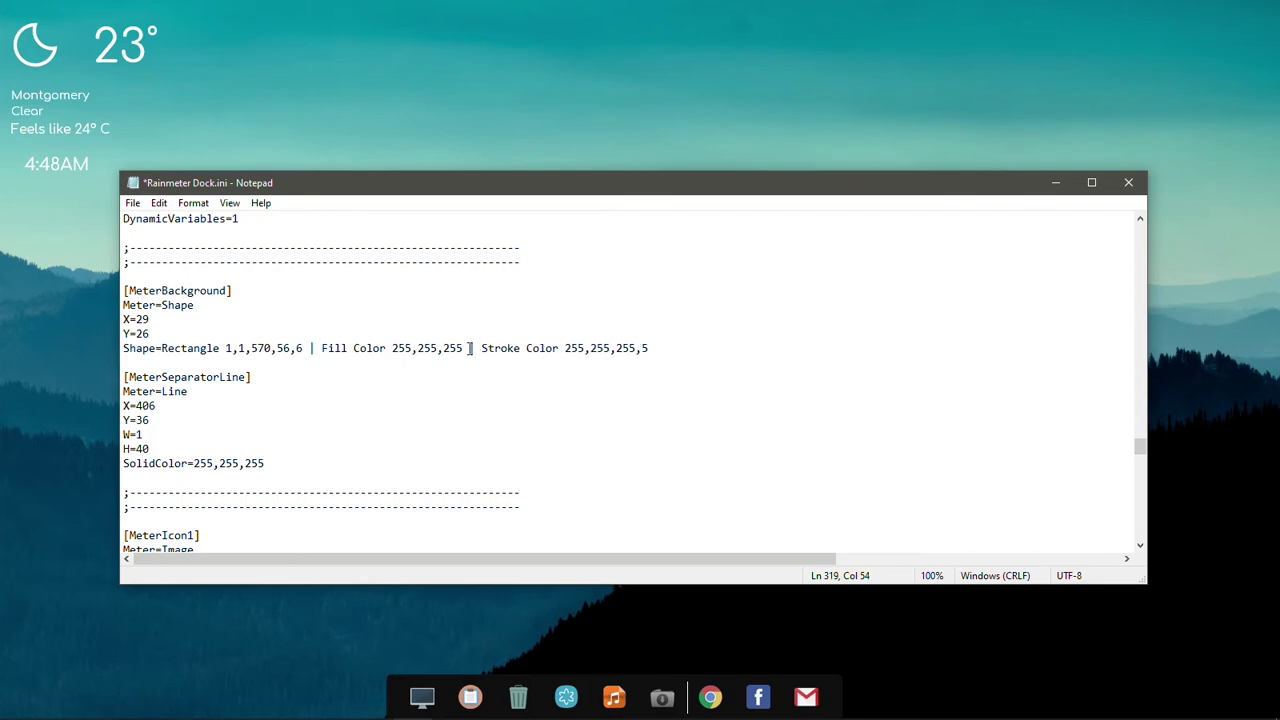
{"action": "type", "text": ",5"}
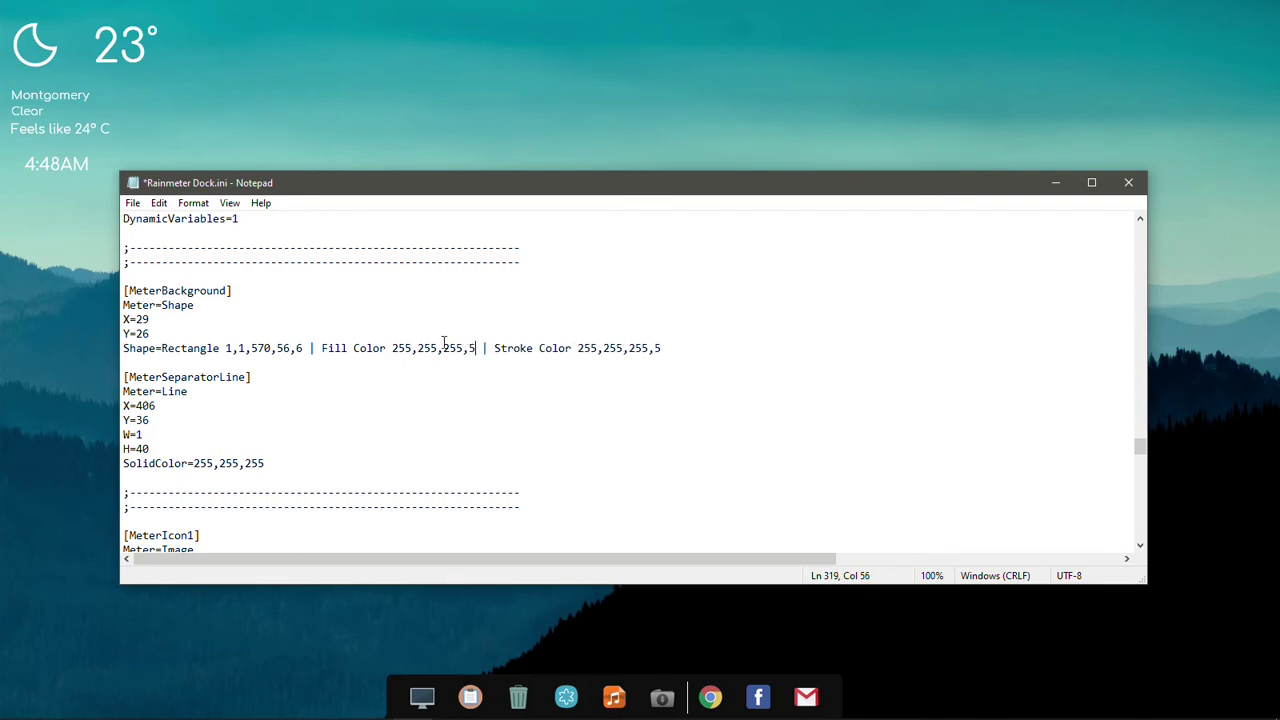
- Save and close Rainmeter Dock.ini and refresh the dock skin
{"action": "left_click", "coordinate": [132, 202]}
{"action": "left_click", "coordinate": [165, 273]}
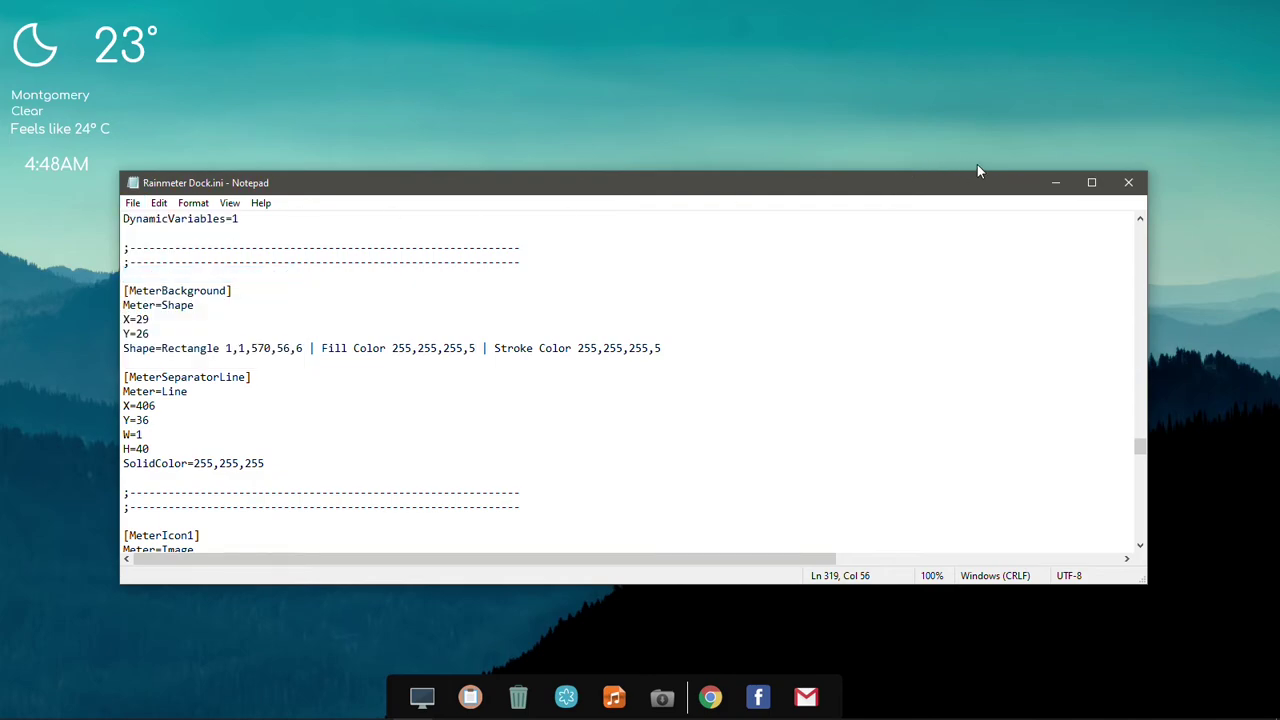
{"action": "left_click", "coordinate": [1127, 183]}
{"action": "right_click", "coordinate": [600, 688]}
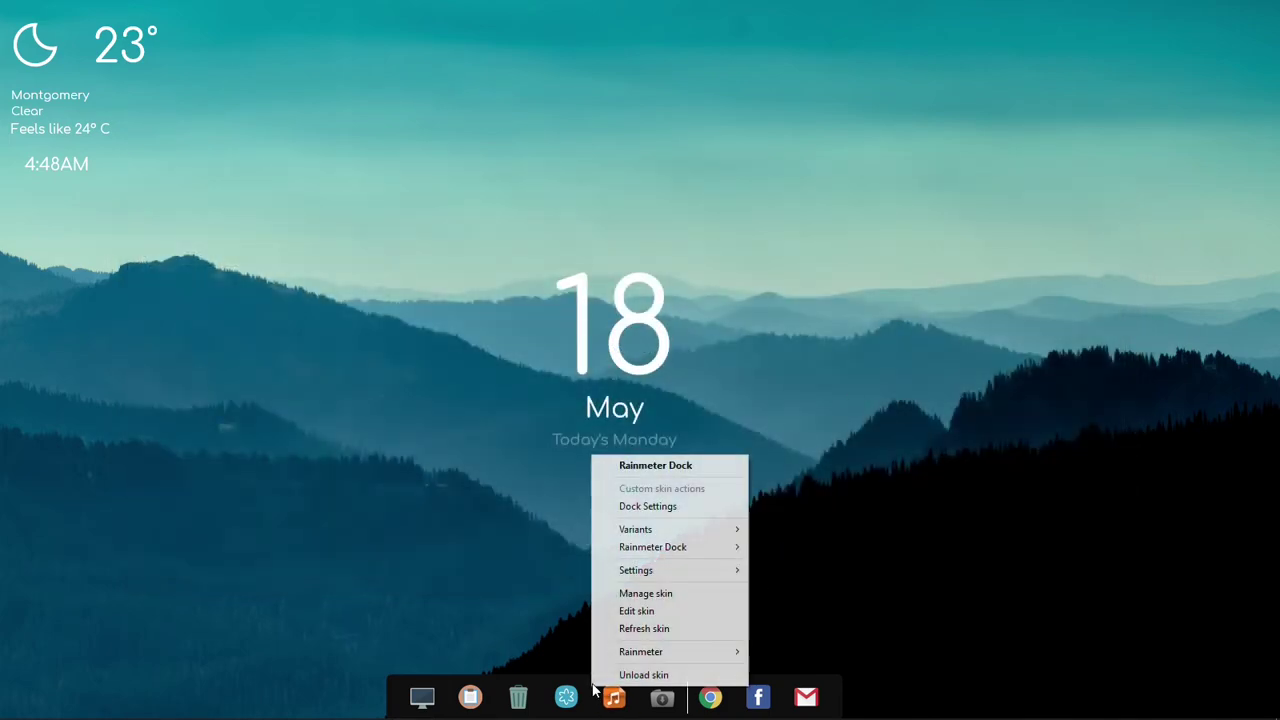
{"action": "left_click", "coordinate": [622, 630]}
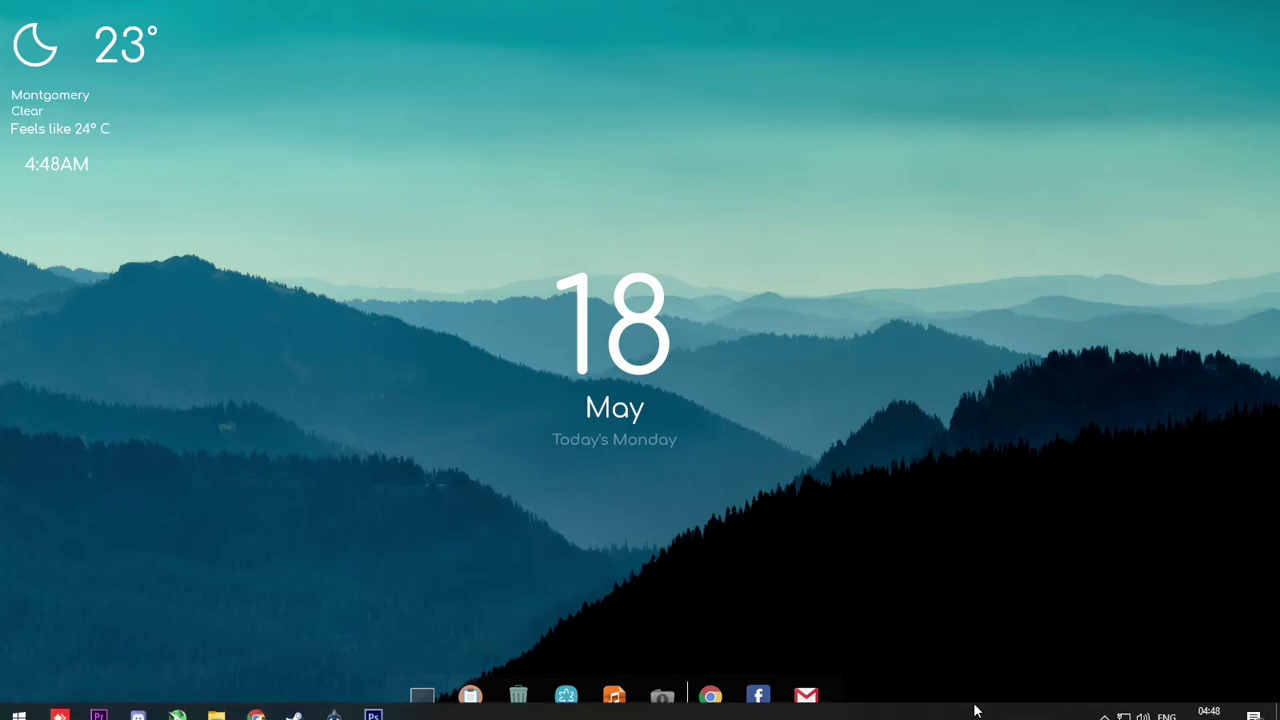
- Reopen Rainmeter's skin manager, load Visualizer v.2.ini from the Visualizer folder and collapse that folder
{"action": "left_click", "coordinate": [1104, 705]}
{"action": "left_click", "coordinate": [1136, 640]}
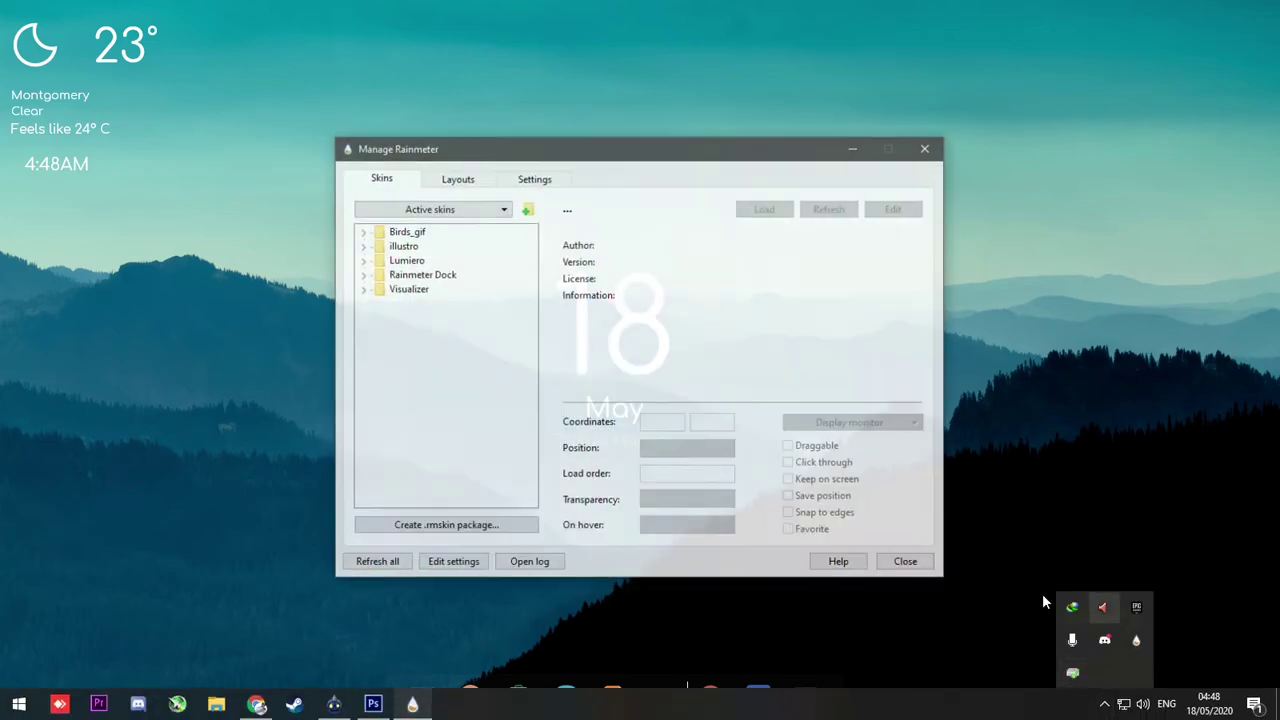
{"action": "left_click", "coordinate": [362, 289]}
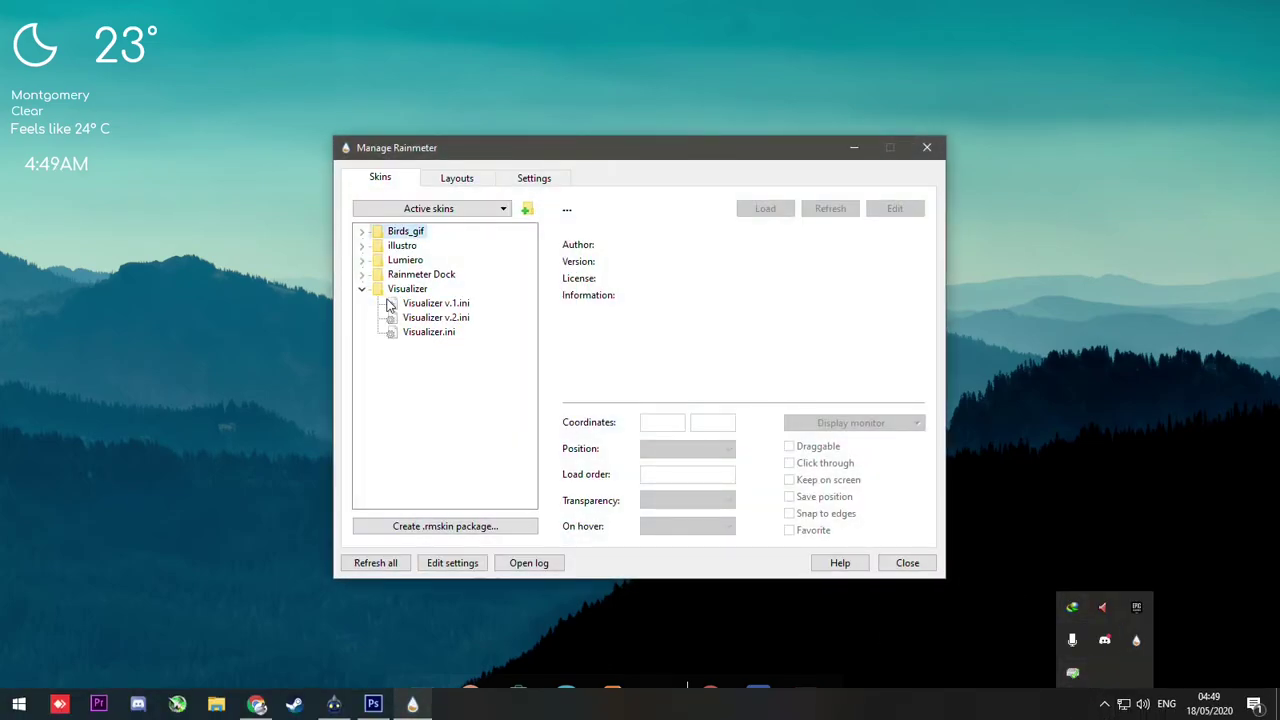
{"action": "left_click", "coordinate": [432, 317]}
{"action": "left_click", "coordinate": [765, 208]}
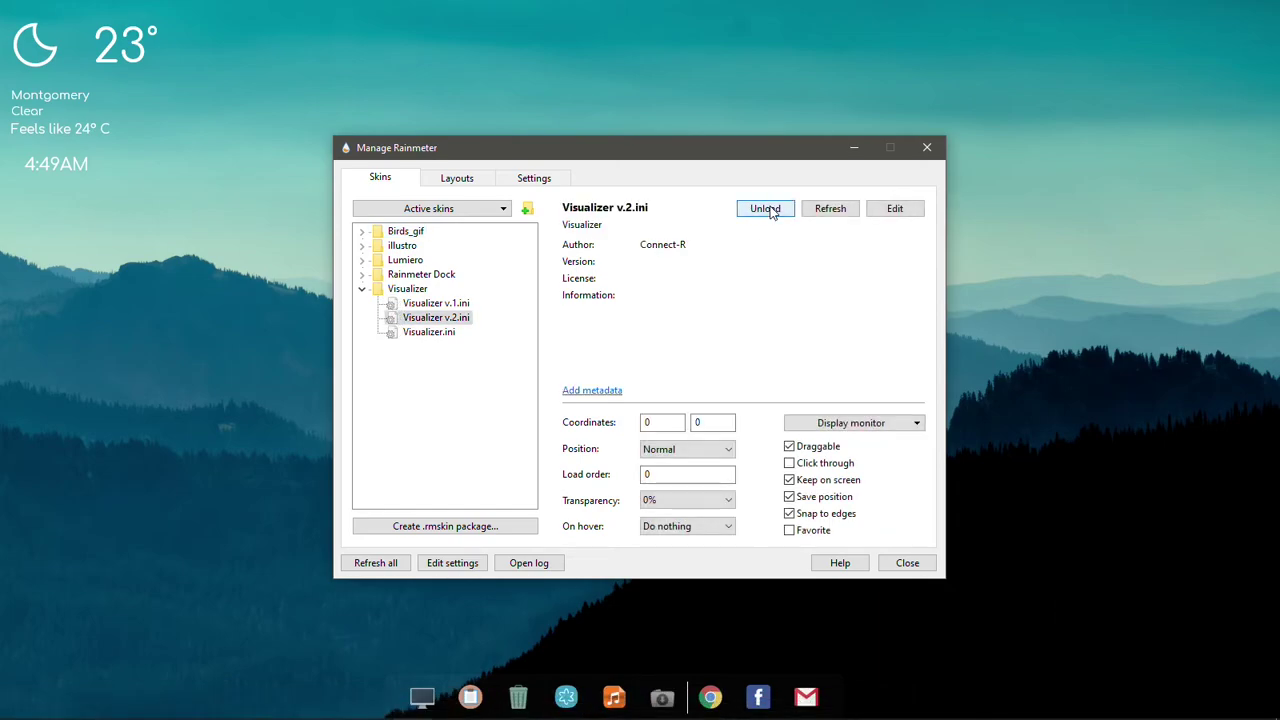
{"action": "left_click_drag", "start_coordinate": [617, 155], "coordinate": [536, 165]}
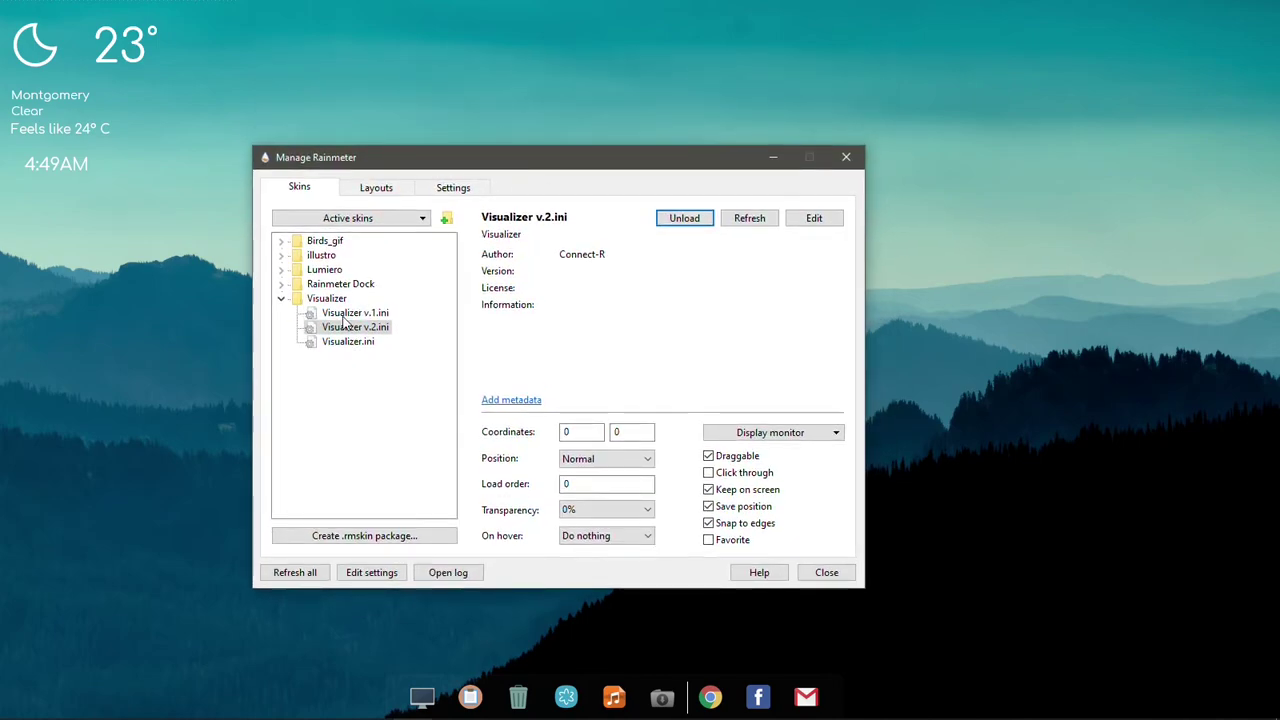
{"action": "left_click", "coordinate": [281, 298]}
- Expand the Birds_gif folder and load its disco.ini skin onto the desktop
{"action": "left_click", "coordinate": [283, 243]}
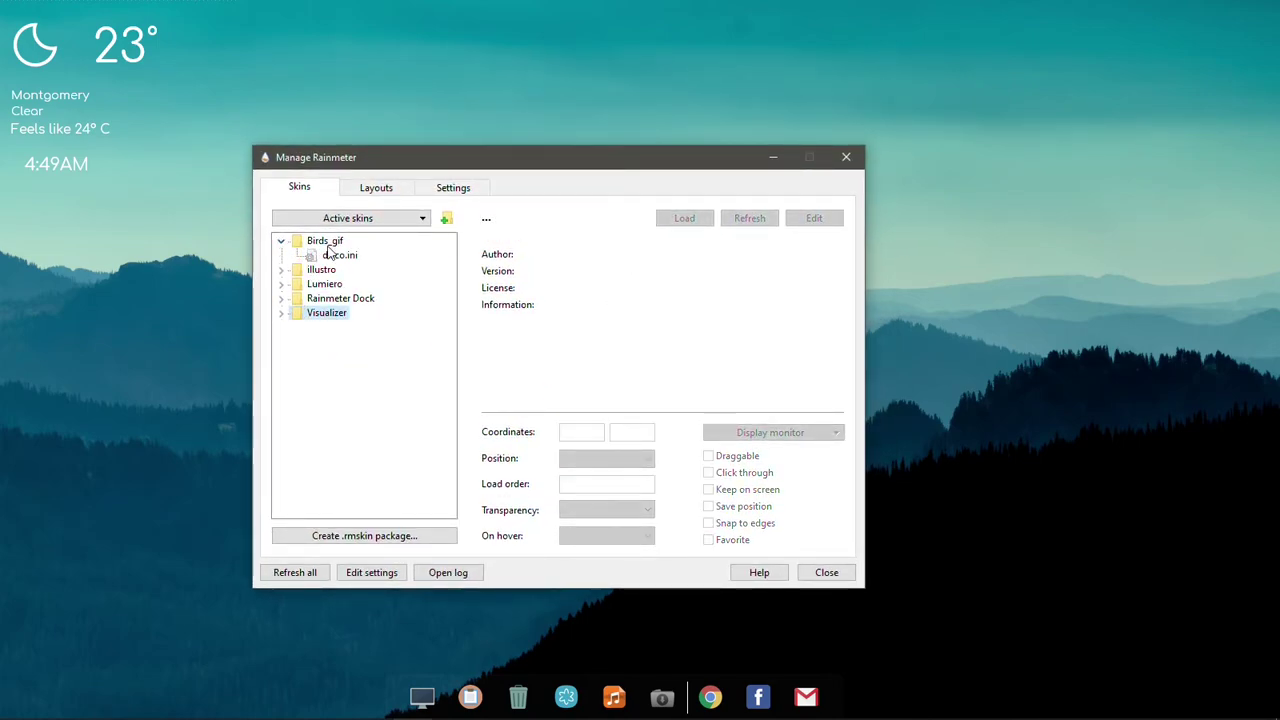
{"action": "left_click", "coordinate": [330, 255]}
{"action": "left_click", "coordinate": [282, 270]}
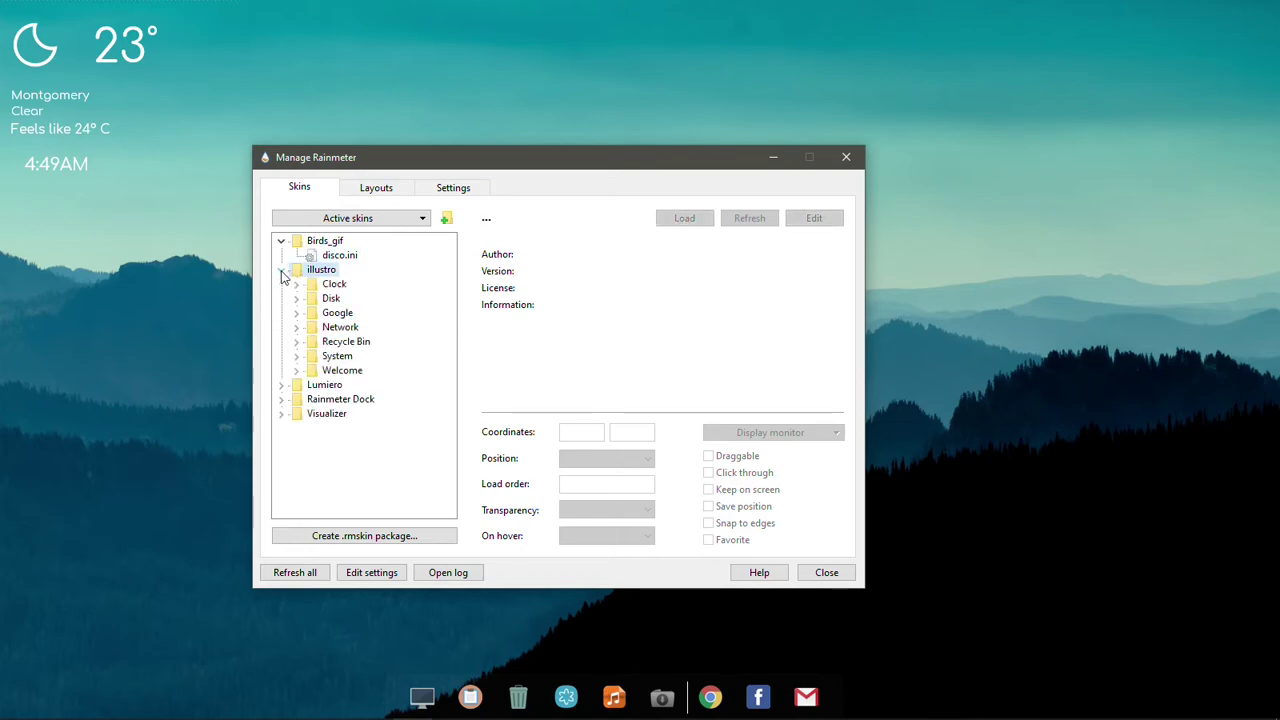
{"action": "left_click", "coordinate": [282, 270]}
{"action": "left_click", "coordinate": [336, 255]}
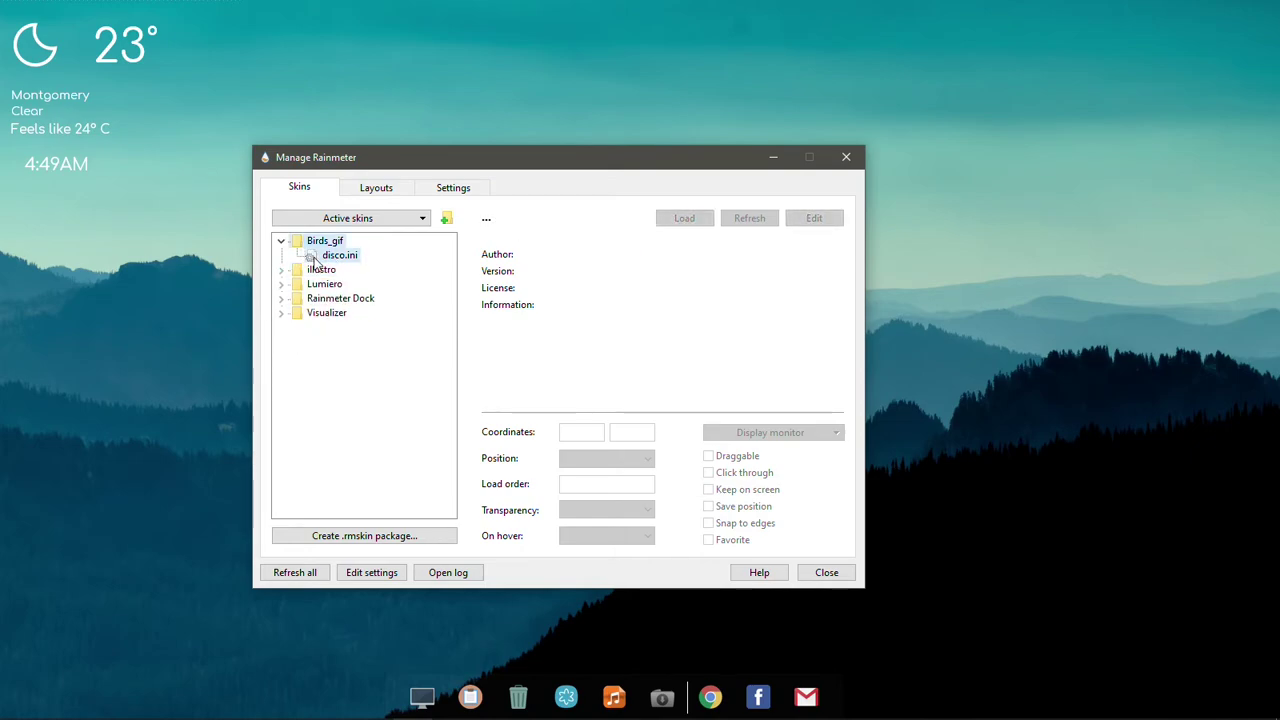
{"action": "left_click", "coordinate": [683, 219]}
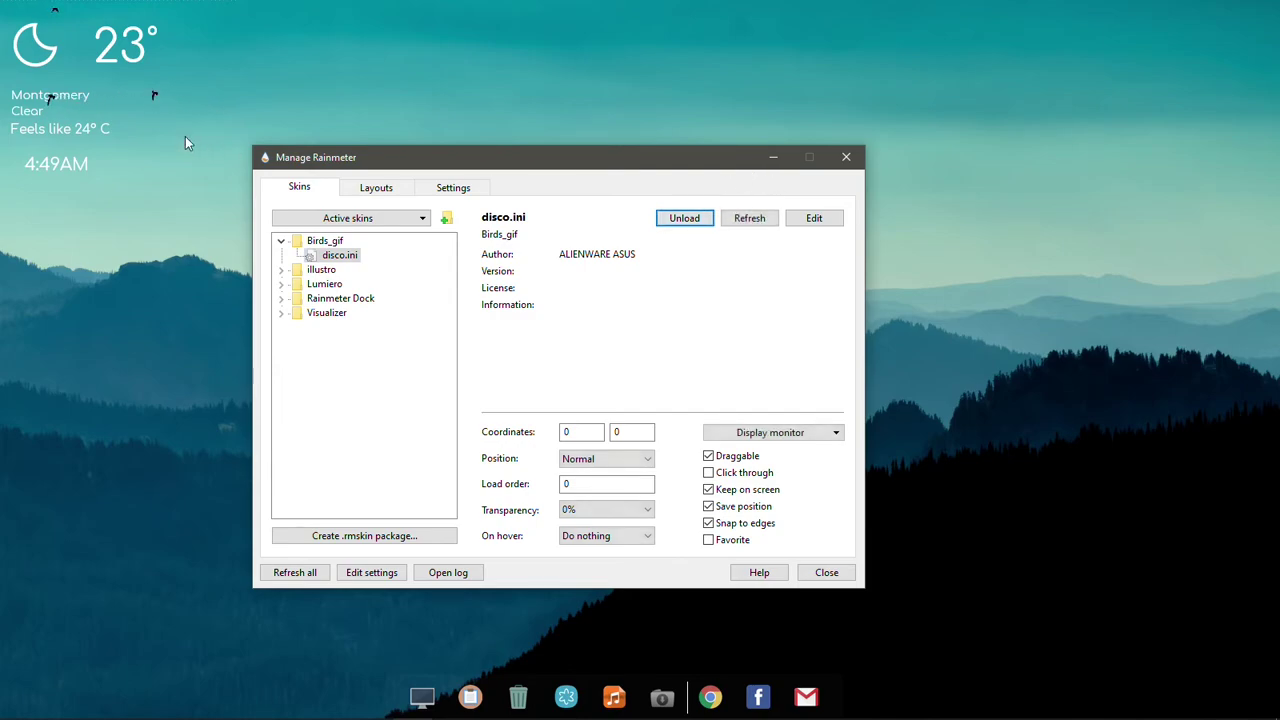
- Try X coordinates of 966 and 999 for the birds' disco.ini skin
{"action": "left_click", "coordinate": [568, 432]}
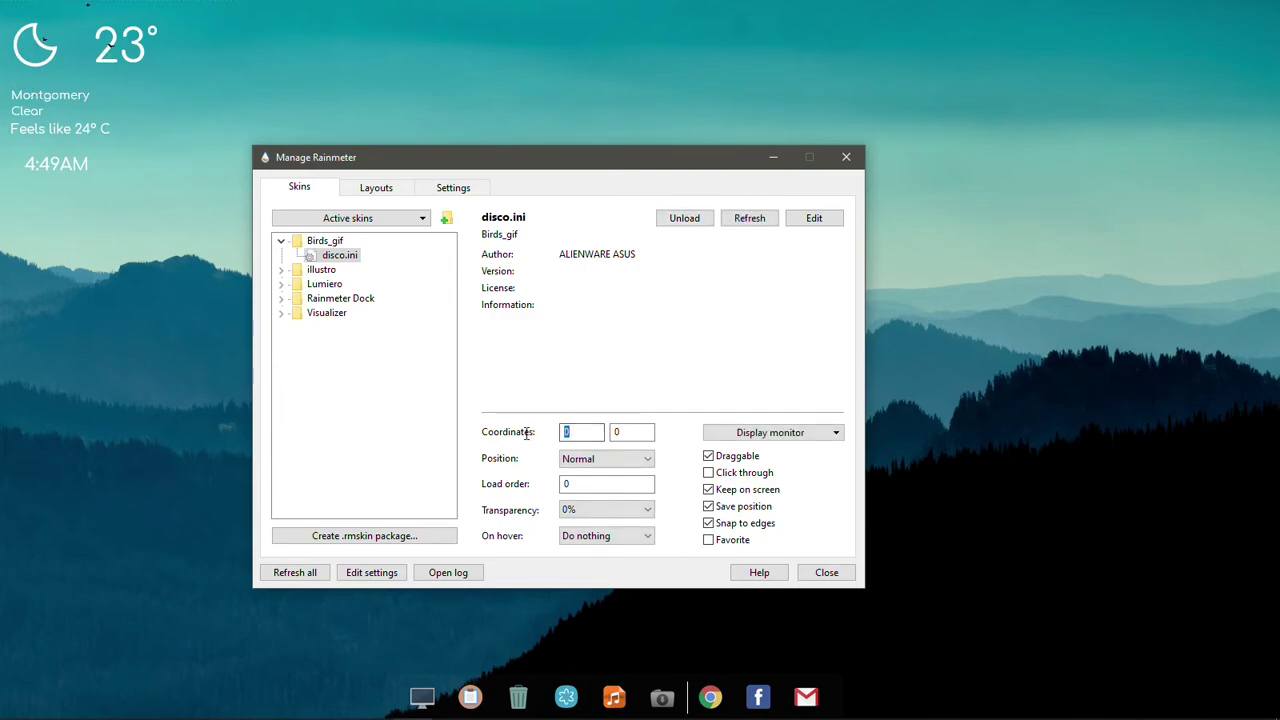
{"action": "type", "text": "966"}
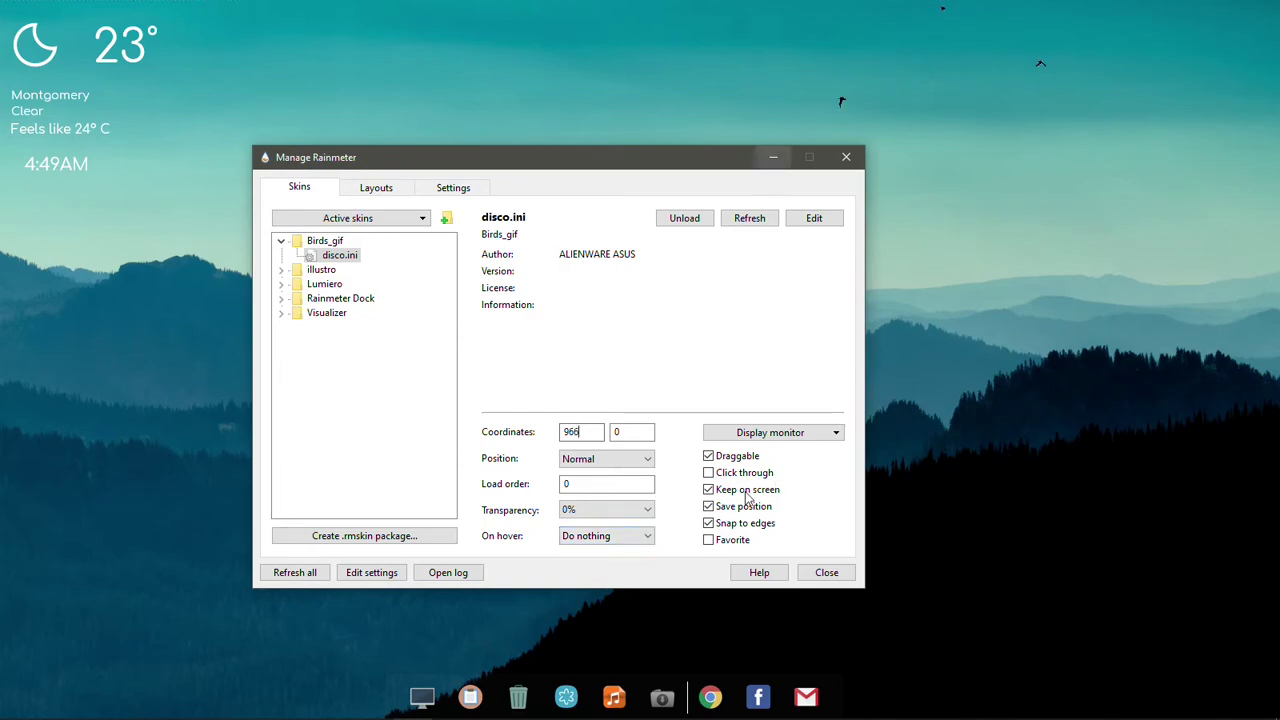
{"action": "left_click", "coordinate": [948, 93]}
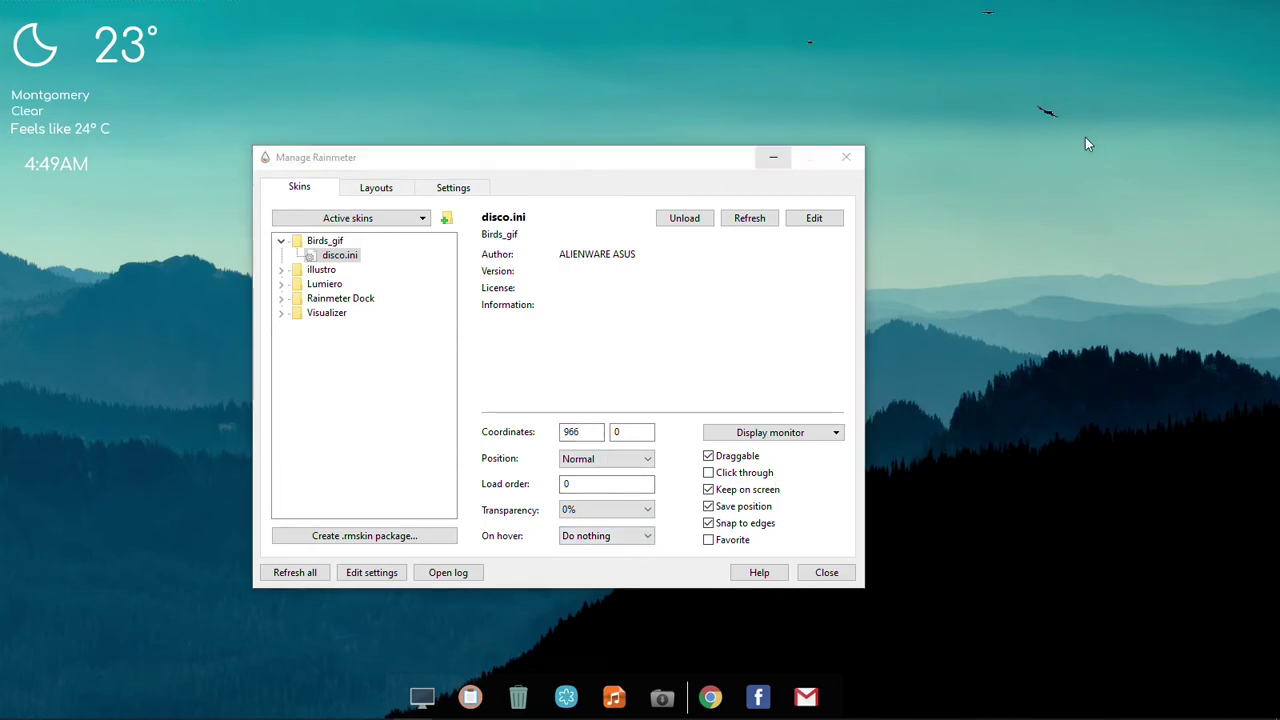
{"action": "double_click", "coordinate": [587, 432]}
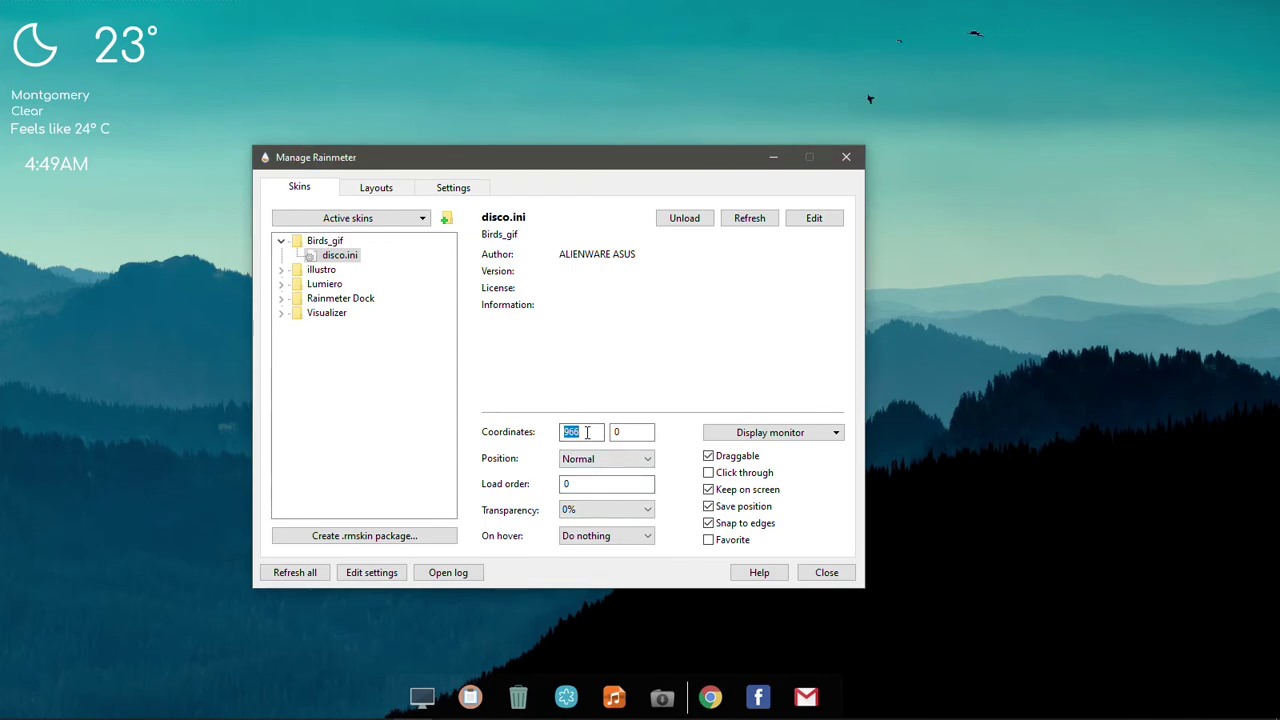
{"action": "type", "text": "999"}
- Set the disco.ini skin's X coordinate to 1200 and its position to On desktop
{"action": "double_click", "coordinate": [587, 432]}
{"action": "type", "text": "1200"}
{"action": "left_click", "coordinate": [598, 463]}
{"action": "left_click", "coordinate": [598, 482]}
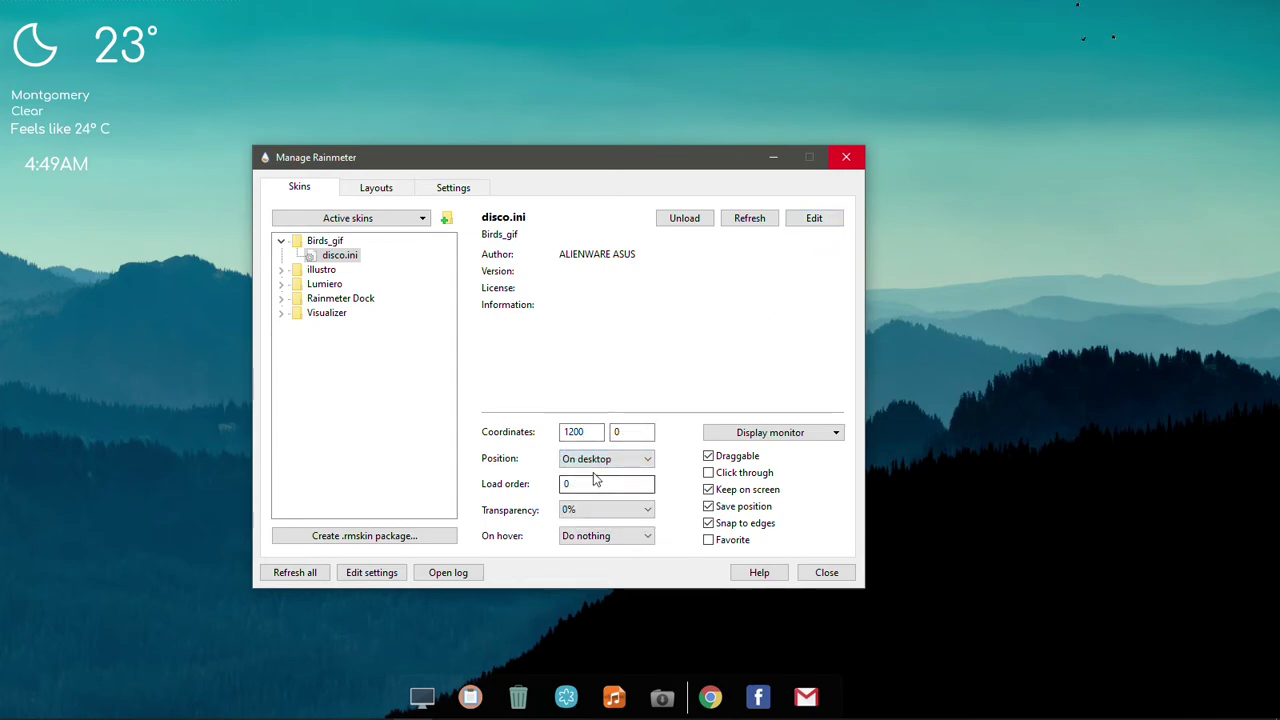
- Expand the Rainmeter Dock folder and set the position of Rainmeter Dock.ini to On desktop
{"action": "left_click", "coordinate": [293, 302]}
{"action": "left_click", "coordinate": [282, 298]}
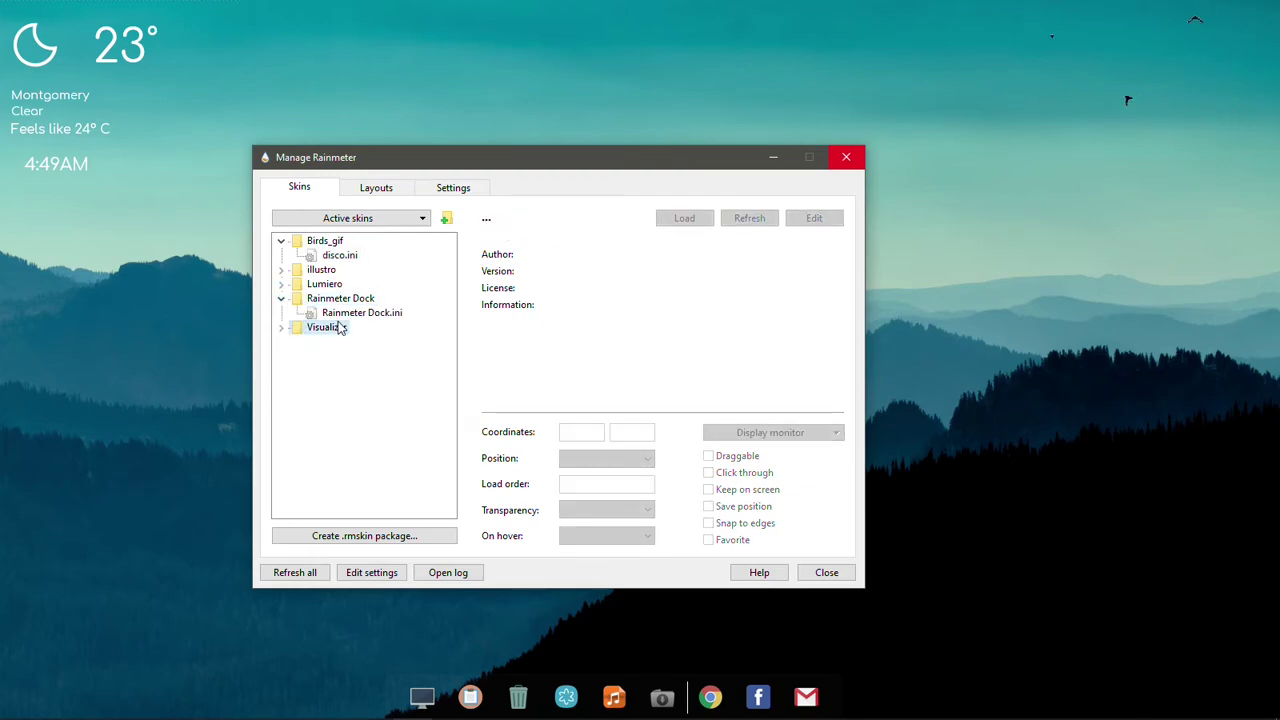
{"action": "left_click", "coordinate": [347, 313]}
{"action": "left_click", "coordinate": [585, 459]}
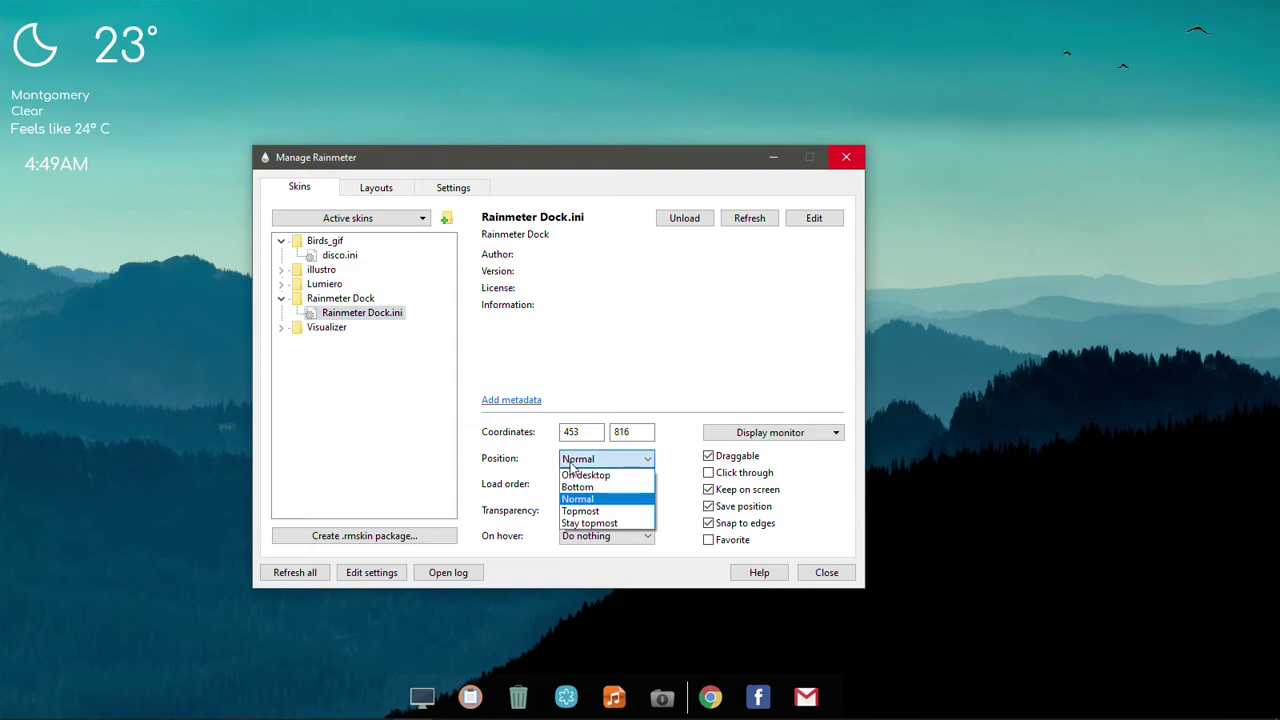
{"action": "left_click", "coordinate": [588, 476]}
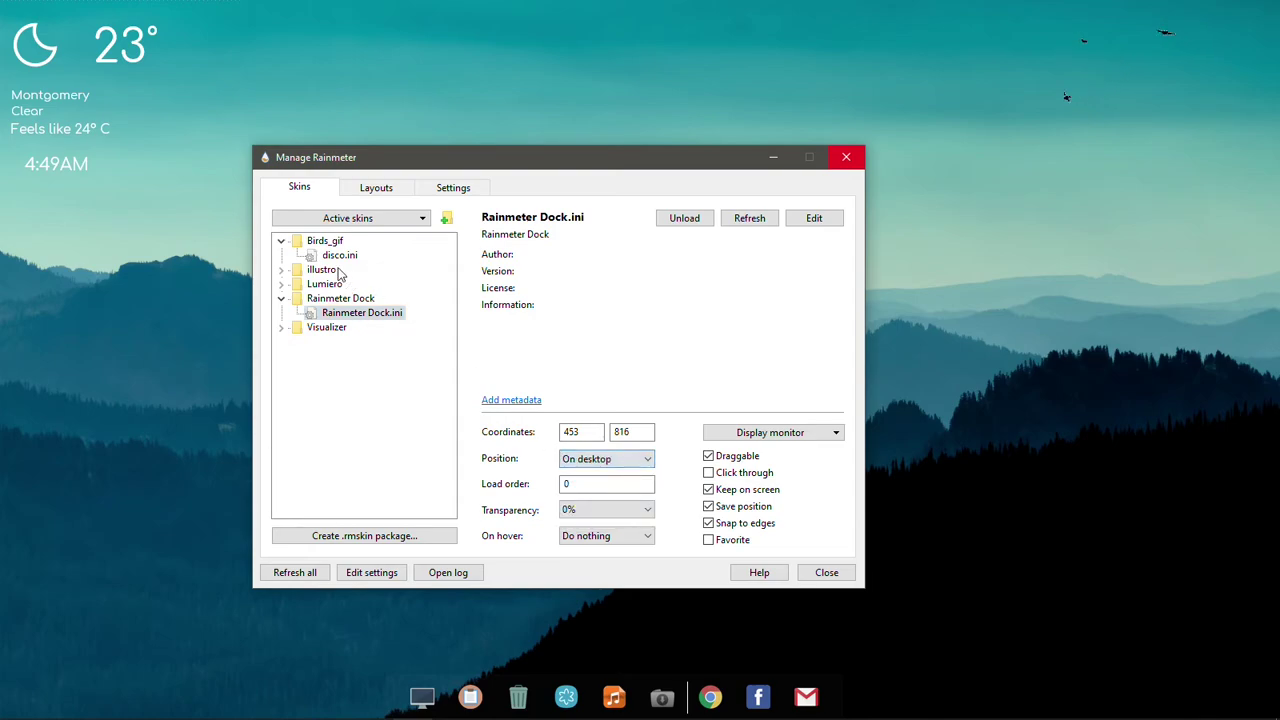
- Expand Lumiero's Time and Weather Forecast folders and set the position of Time.ini to On desktop
{"action": "left_click", "coordinate": [281, 285]}
{"action": "left_click", "coordinate": [297, 328]}
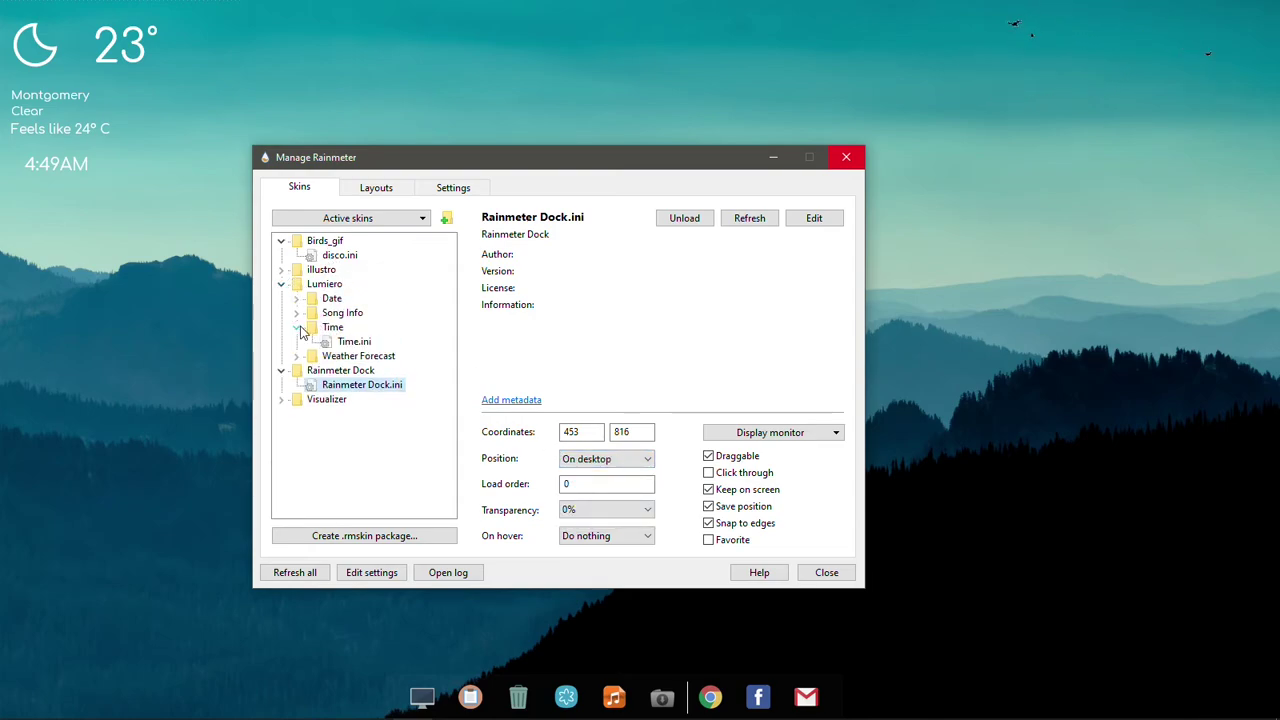
{"action": "left_click", "coordinate": [297, 356]}
{"action": "left_click", "coordinate": [354, 341]}
{"action": "left_click", "coordinate": [572, 460]}
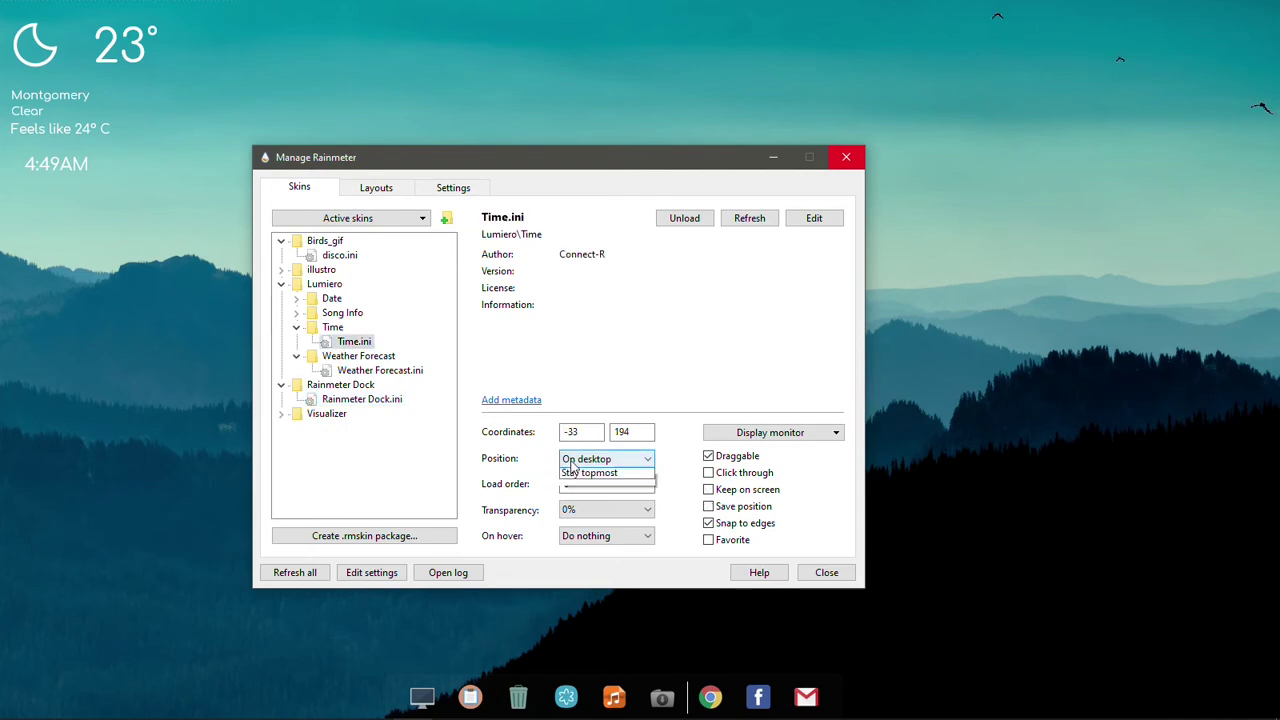
{"action": "left_click", "coordinate": [576, 474]}
- Set the position of Lumiero's Weather Forecast.ini skin to On desktop
{"action": "left_click", "coordinate": [380, 370]}
{"action": "left_click", "coordinate": [605, 458]}
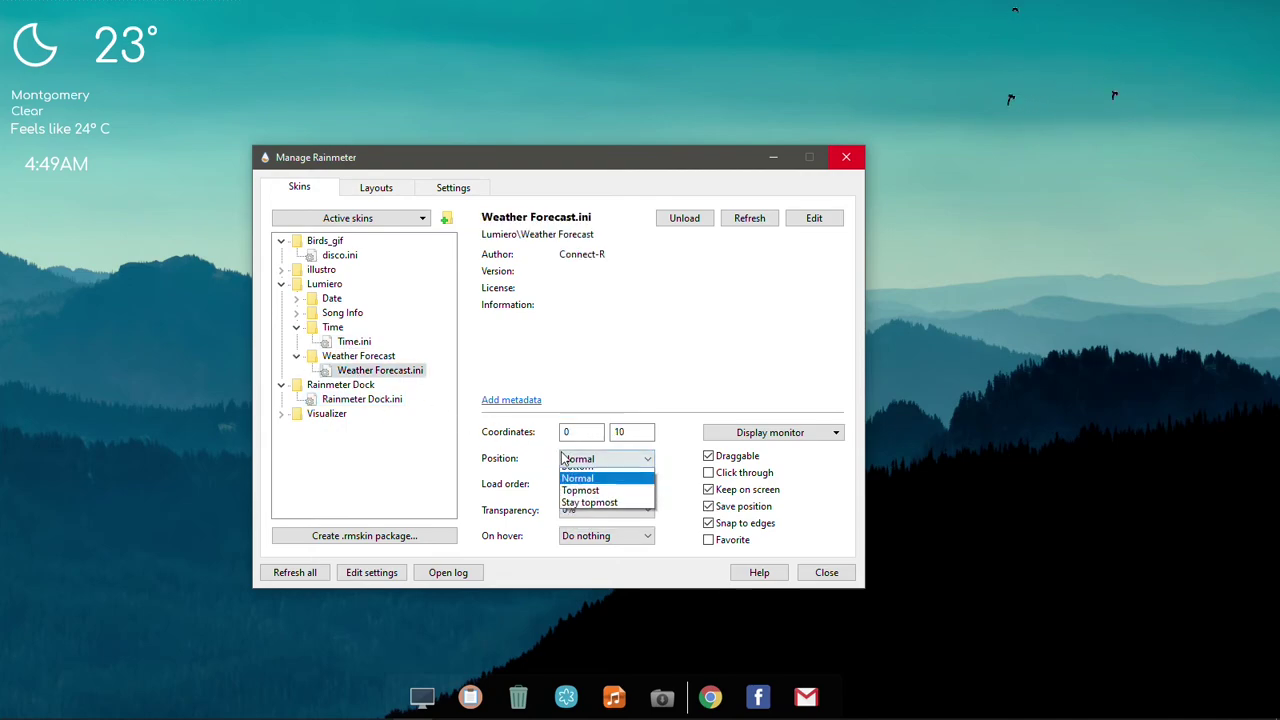
{"action": "left_click", "coordinate": [585, 476]}
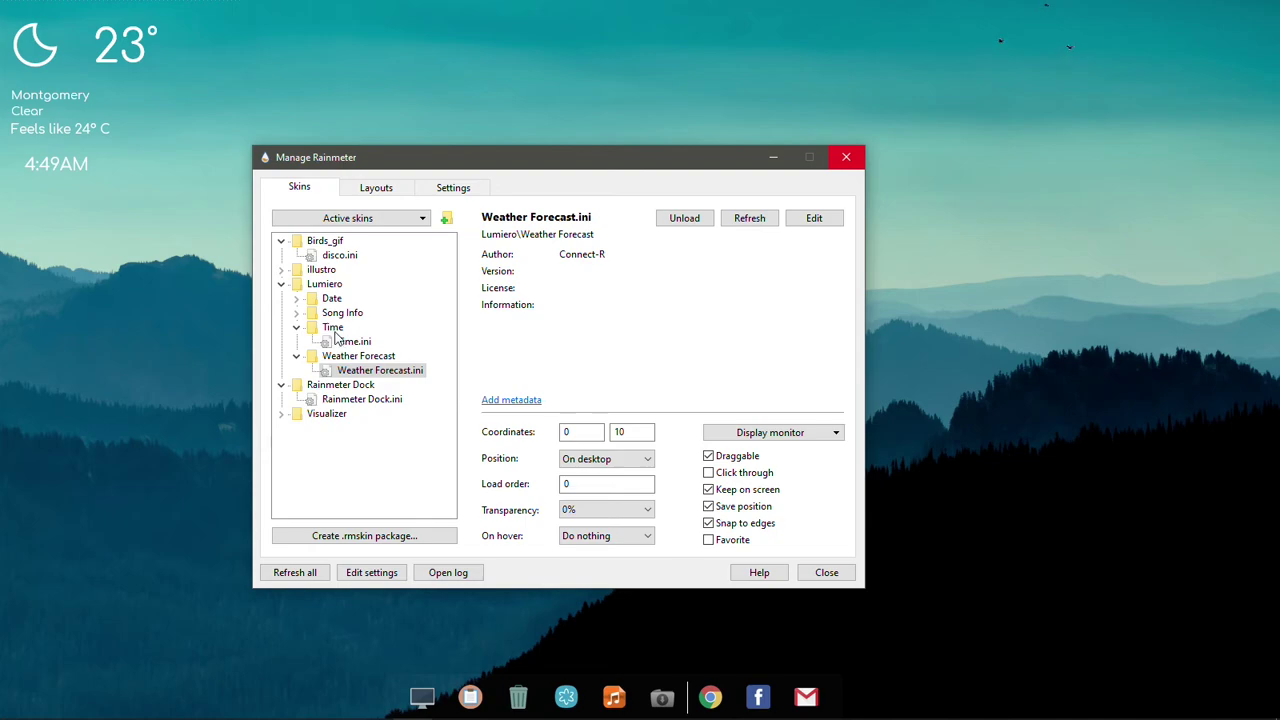
- Move the skin manager aside, check the Rainmeter Dock.ini settings and close the manager
{"action": "left_click_drag", "start_coordinate": [400, 166], "coordinate": [686, 146]}
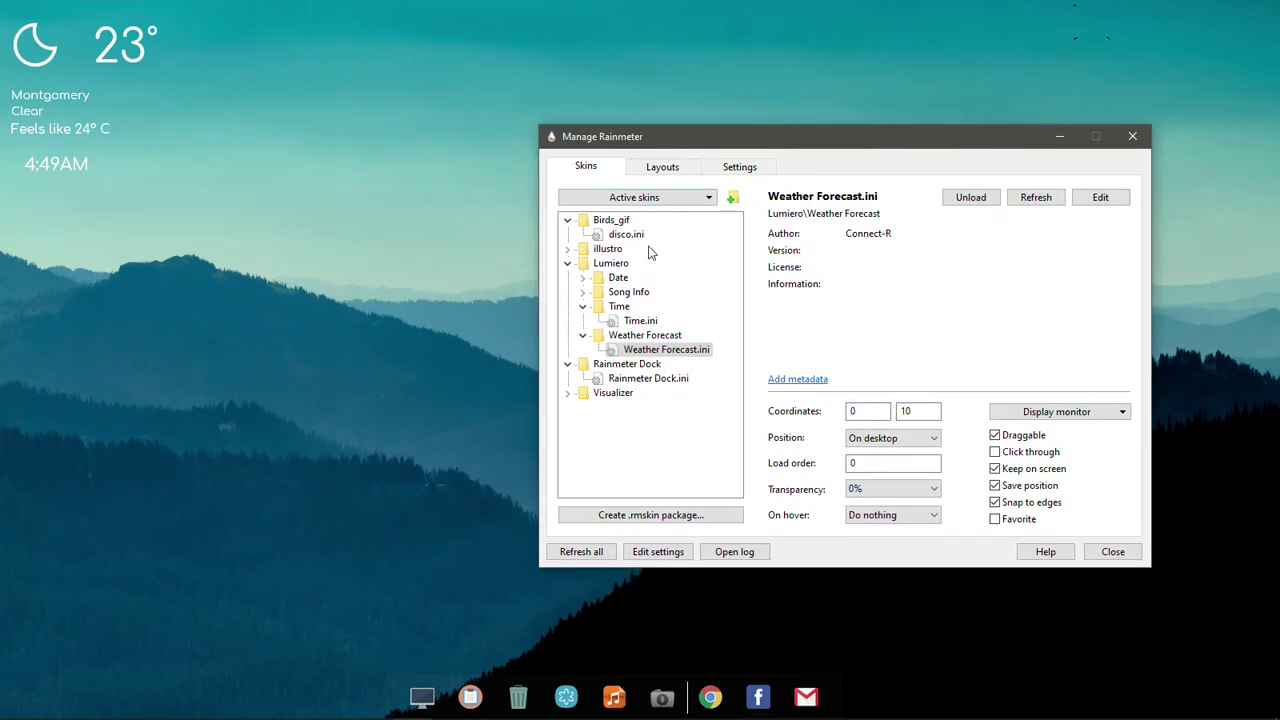
{"action": "left_click", "coordinate": [612, 384]}
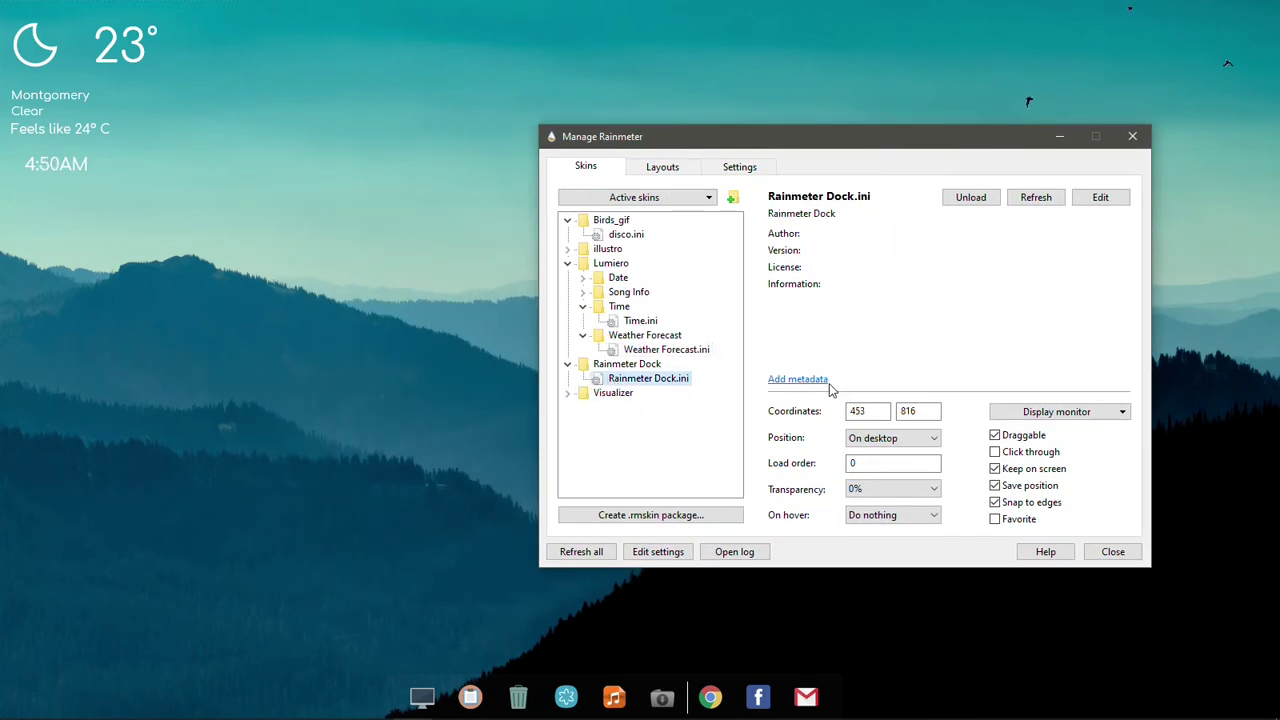
{"action": "left_click", "coordinate": [1110, 550]}
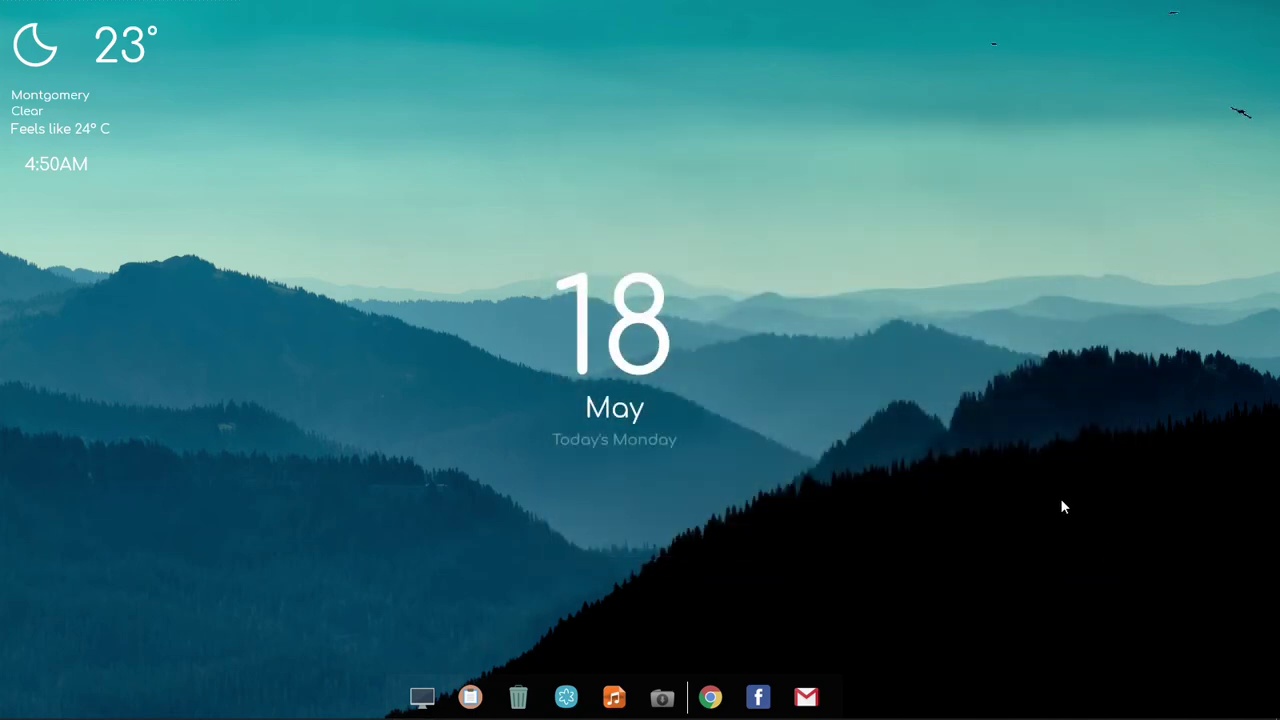